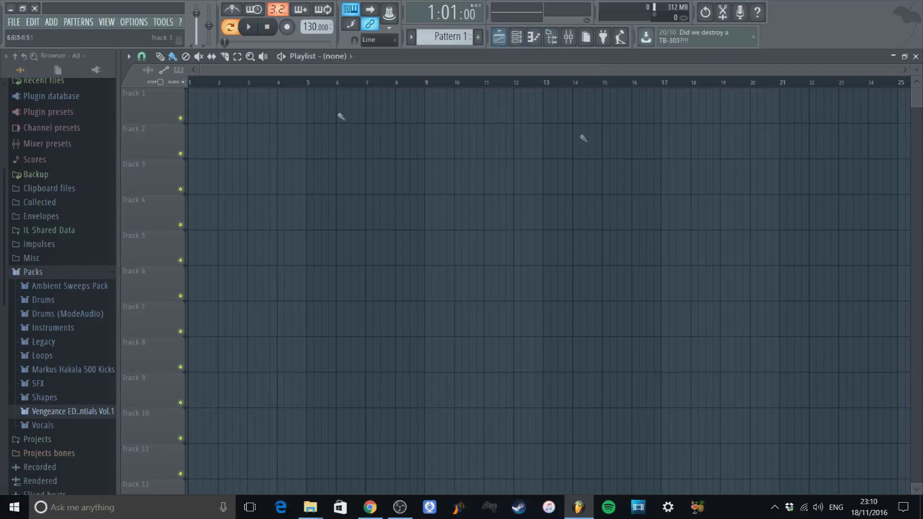
Collapse the Packs folder in the browser and look over the empty playlist tracks.
{"action": "left_click", "coordinate": [57, 272]}
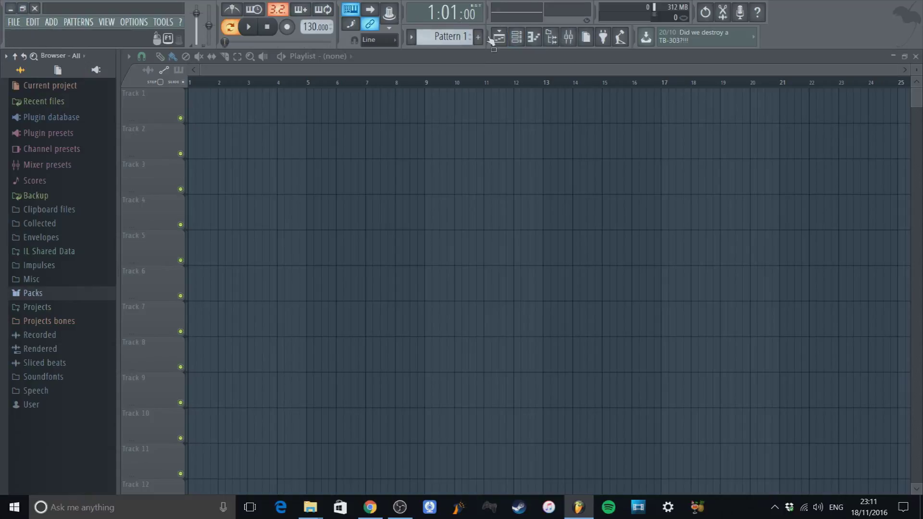
{"action": "scroll", "coordinate": [298, 93], "scroll_direction": "down", "scroll_amount": 4}
{"action": "scroll", "coordinate": [293, 90], "scroll_direction": "up", "scroll_amount": 3}
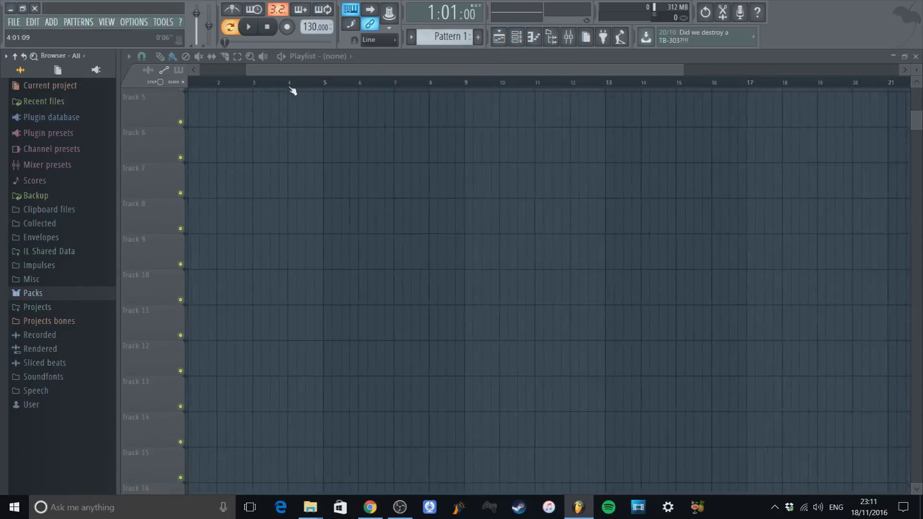
{"action": "scroll", "coordinate": [274, 87], "scroll_direction": "down", "scroll_amount": 3}
{"action": "scroll", "coordinate": [385, 179], "scroll_direction": "down", "scroll_amount": 2}
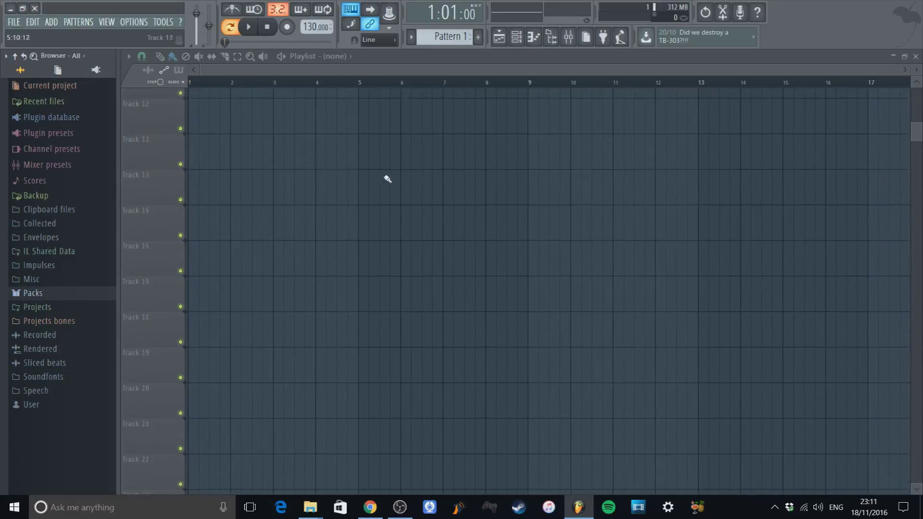
{"action": "scroll", "coordinate": [412, 183], "scroll_direction": "up", "scroll_amount": 6}
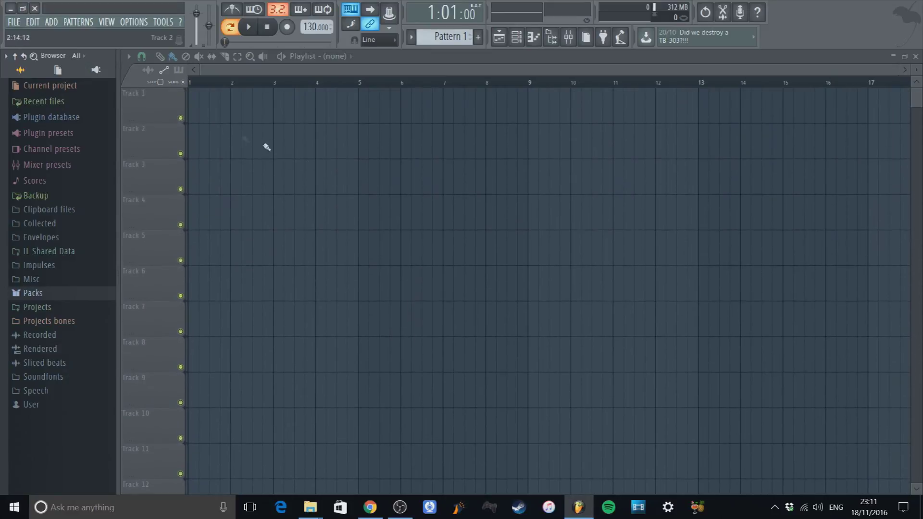
Place six Pattern 1 clips at different bars on playlist tracks 1, 2, 4 and 5, and play the song.
{"action": "left_click", "coordinate": [198, 103]}
{"action": "left_click", "coordinate": [262, 144]}
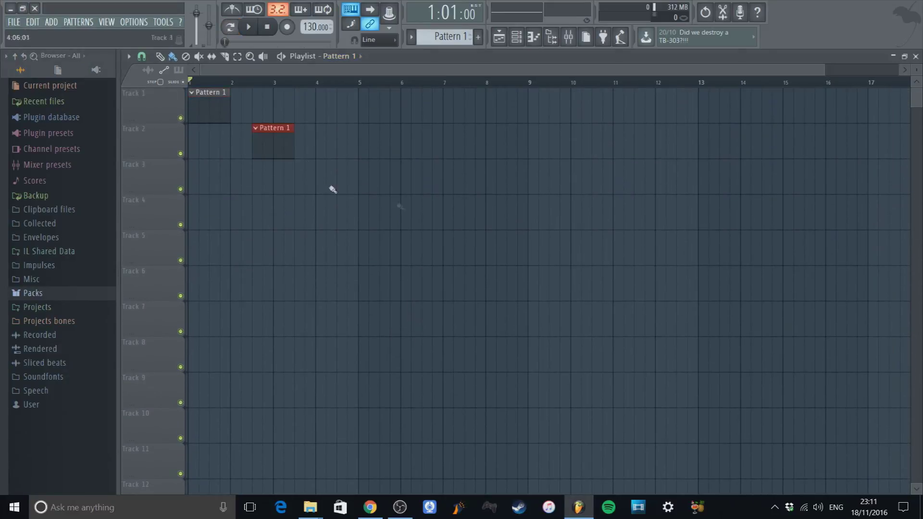
{"action": "left_click", "coordinate": [406, 211]}
{"action": "left_click", "coordinate": [331, 239]}
{"action": "left_click", "coordinate": [313, 147]}
{"action": "left_click", "coordinate": [368, 119]}
{"action": "left_click", "coordinate": [248, 26]}
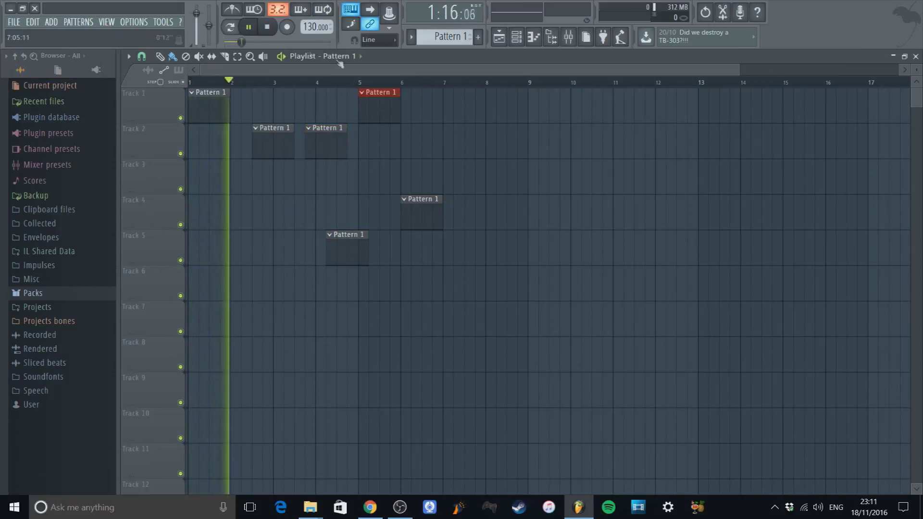
Delete all Pattern 1 clips from the playlist and stop playback.
{"action": "right_click", "coordinate": [380, 106]}
{"action": "right_click", "coordinate": [209, 105]}
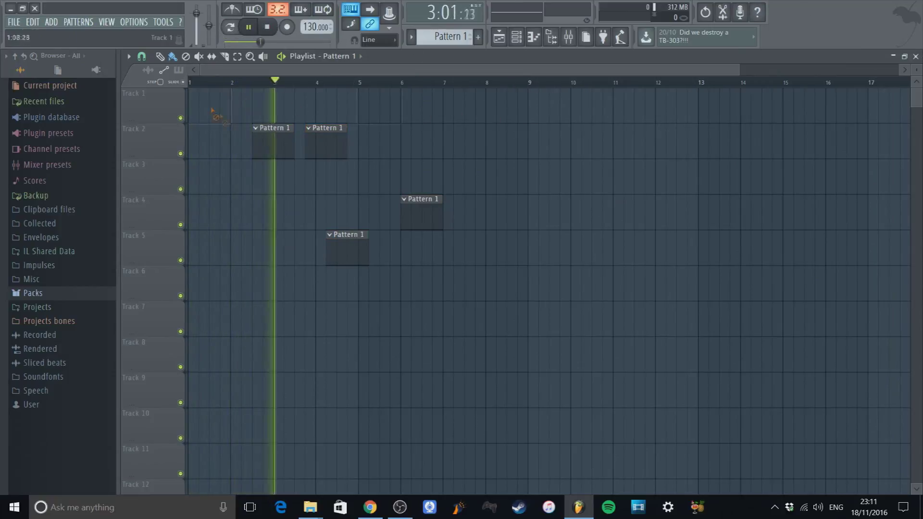
{"action": "right_click", "coordinate": [327, 141]}
{"action": "right_click", "coordinate": [274, 142]}
{"action": "right_click", "coordinate": [422, 211]}
{"action": "right_click", "coordinate": [336, 259]}
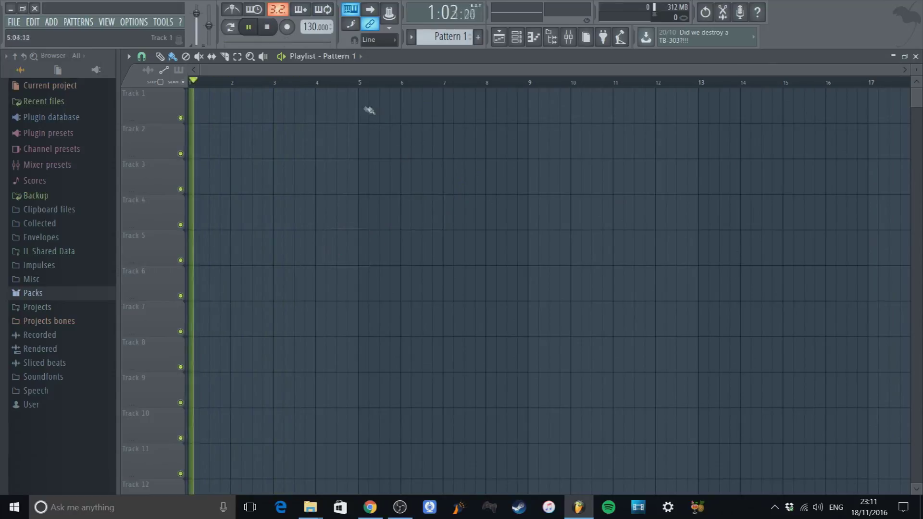
{"action": "left_click", "coordinate": [267, 30]}
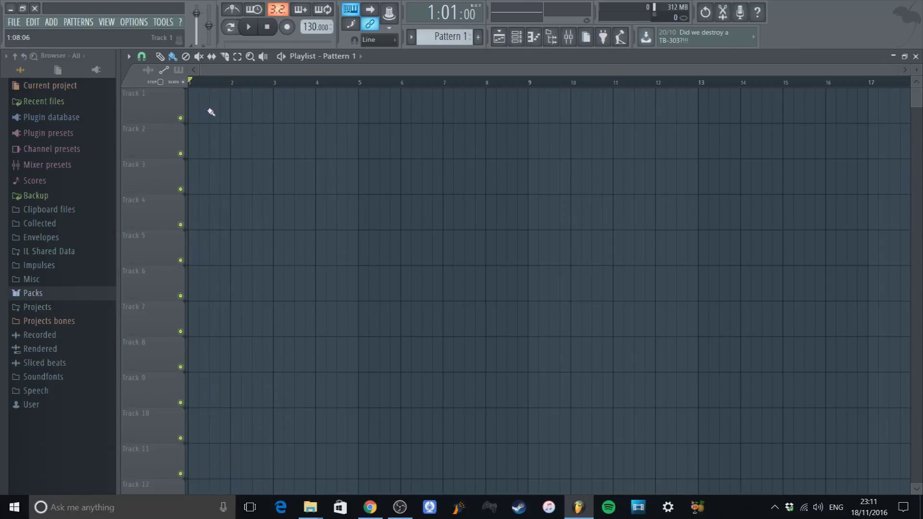
Play and stop the empty song twice to check the transport.
{"action": "left_click", "coordinate": [249, 30]}
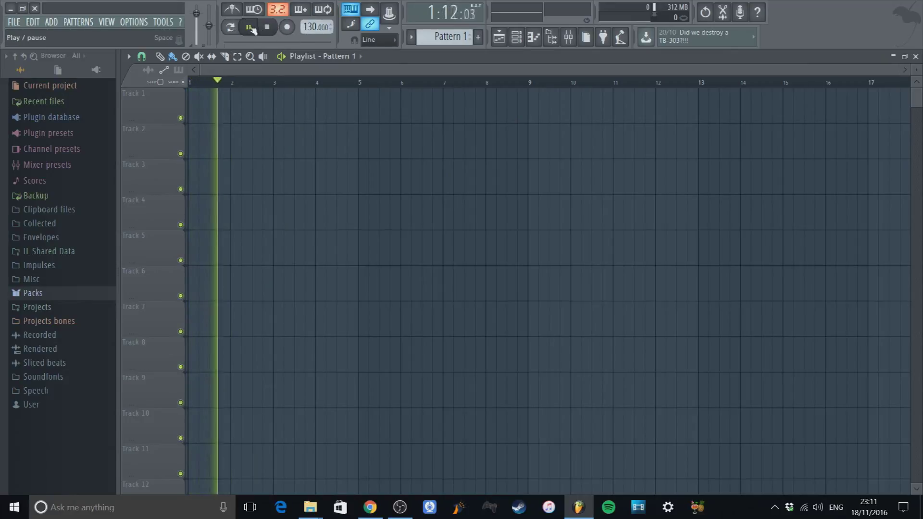
{"action": "left_click", "coordinate": [268, 29]}
{"action": "left_click", "coordinate": [249, 29]}
{"action": "left_click", "coordinate": [270, 29]}
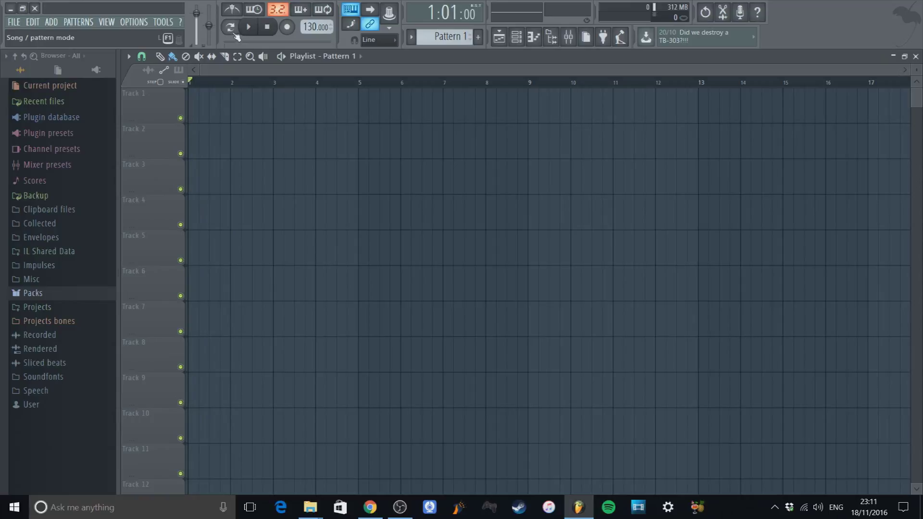
Start playback, switch it to pattern mode, and view the channel rack and the Kick piano roll.
{"action": "left_click", "coordinate": [248, 27]}
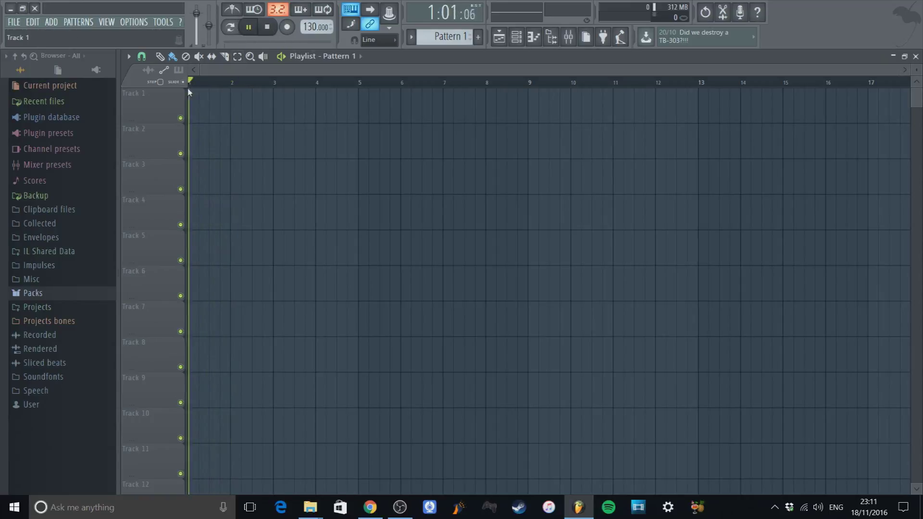
{"action": "left_click", "coordinate": [231, 28]}
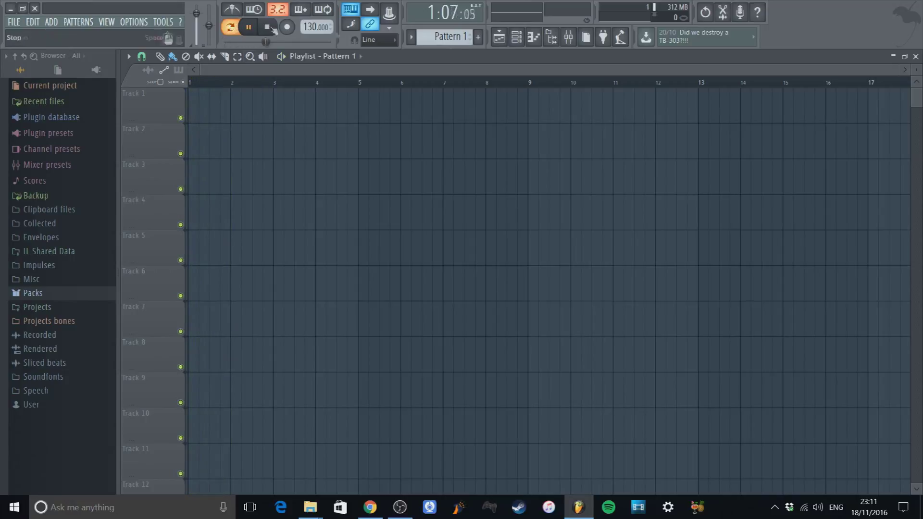
{"action": "left_click", "coordinate": [516, 37]}
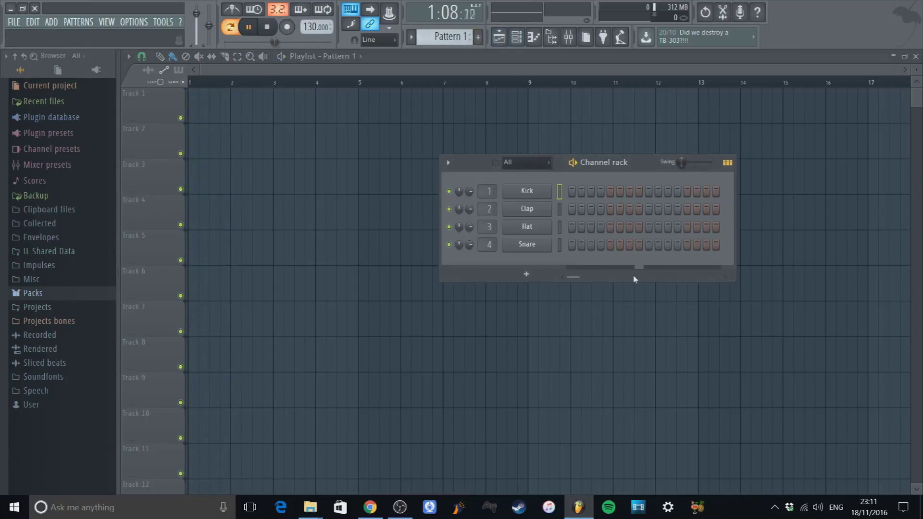
{"action": "left_click", "coordinate": [538, 39]}
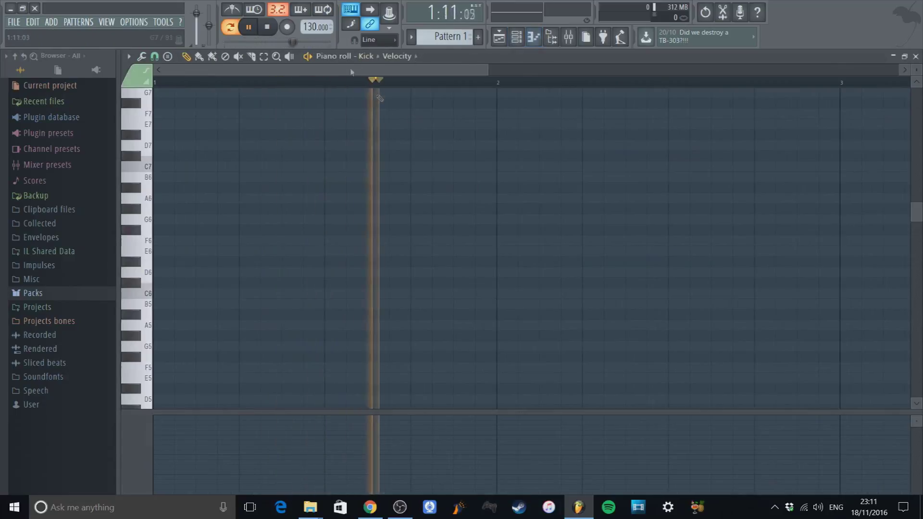
{"action": "scroll", "coordinate": [504, 89], "scroll_direction": "down", "scroll_amount": 2}
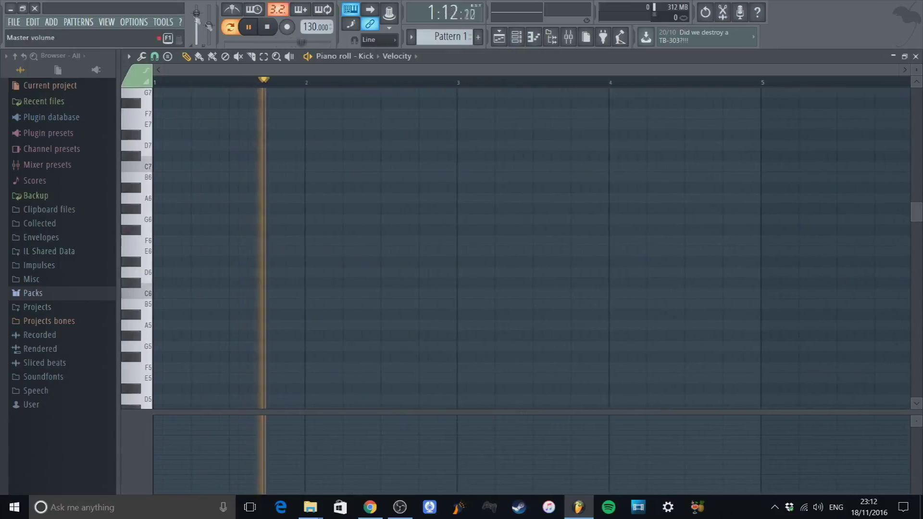
{"action": "left_click", "coordinate": [267, 29]}
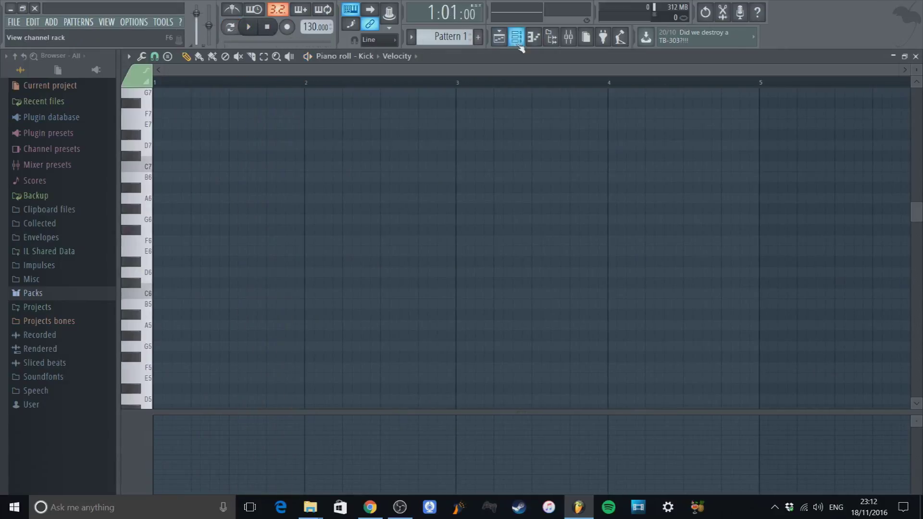
{"action": "left_click", "coordinate": [516, 38]}
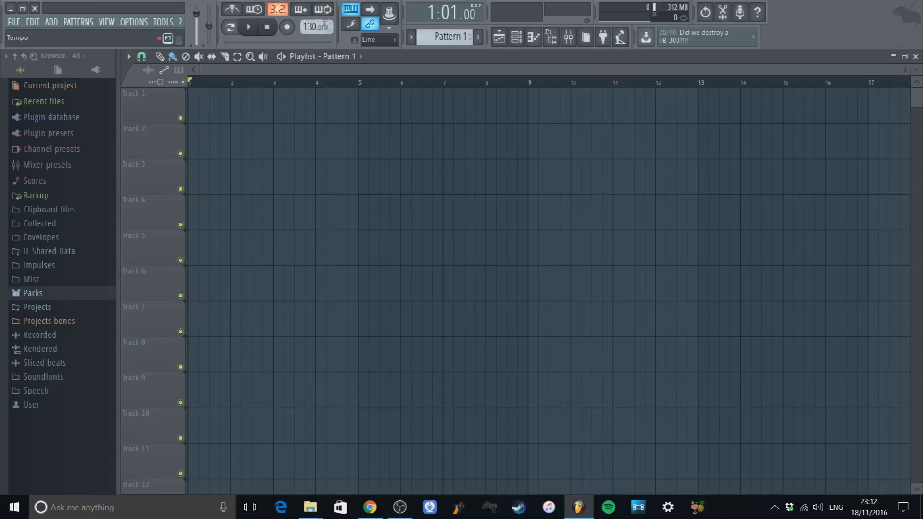
Raise the project tempo to about 137 BPM and reset it to the 130 BPM preset.
{"action": "right_click", "coordinate": [329, 25]}
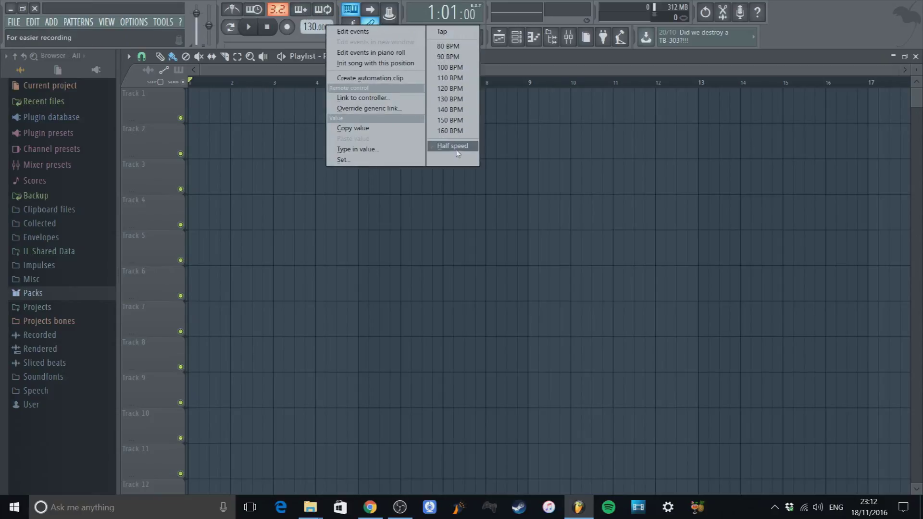
{"action": "left_click", "coordinate": [450, 101]}
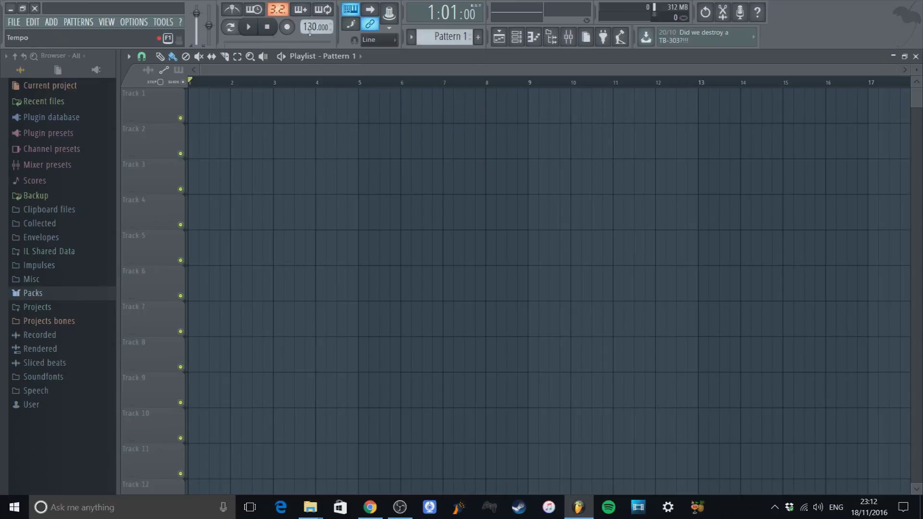
{"action": "mouse_move", "coordinate": [315, 26]}
{"action": "left_mouse_down"}
{"action": "mouse_move", "coordinate": [314, 17]}
{"action": "mouse_move", "coordinate": [314, 28]}
{"action": "left_mouse_up"}
{"action": "right_click", "coordinate": [314, 27]}
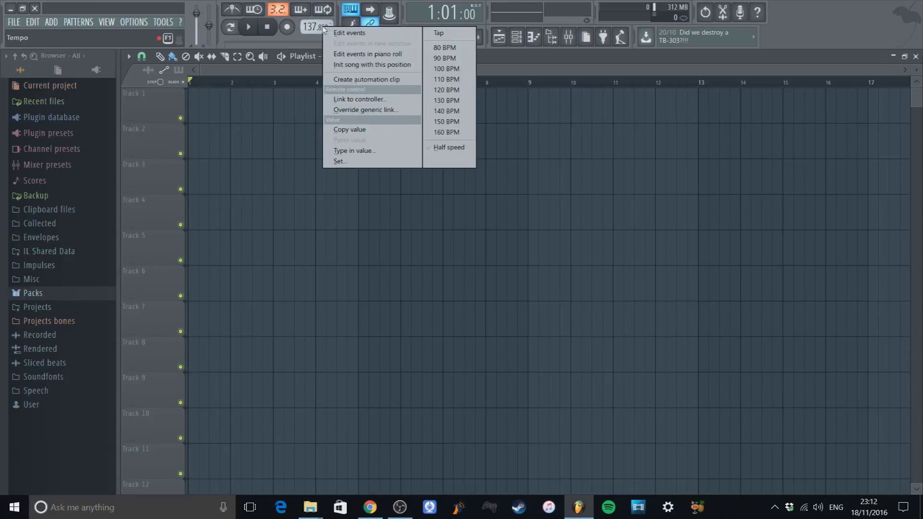
{"action": "left_click", "coordinate": [459, 104]}
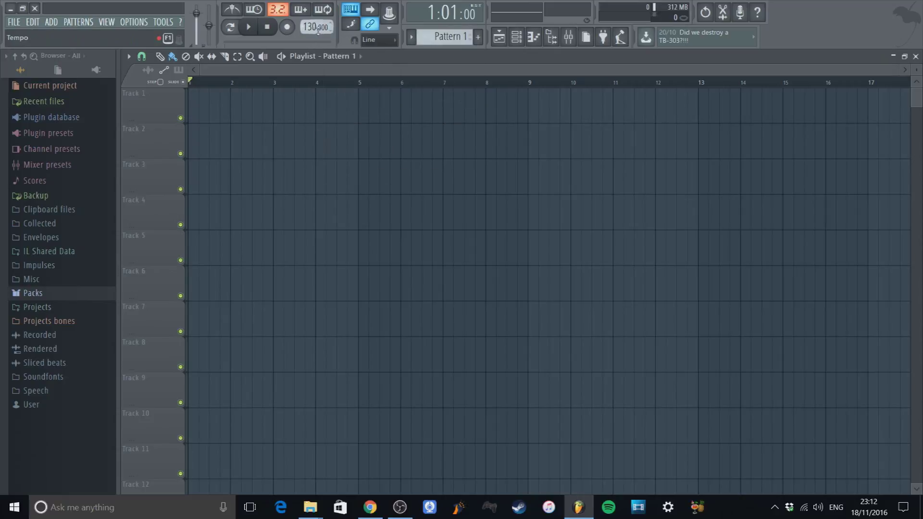
Turn on the metronome, listen to it during a short playback, and turn it off.
{"action": "left_click", "coordinate": [232, 9]}
{"action": "left_click", "coordinate": [247, 30]}
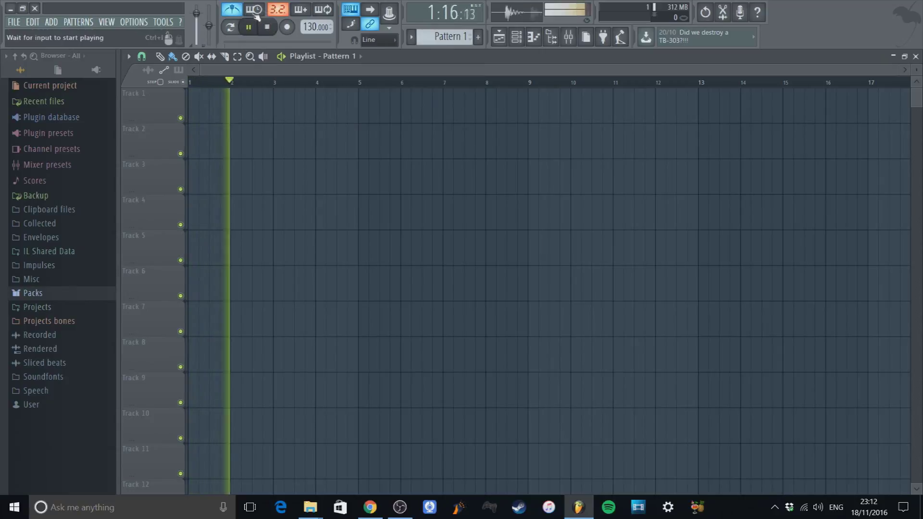
{"action": "left_click", "coordinate": [268, 27]}
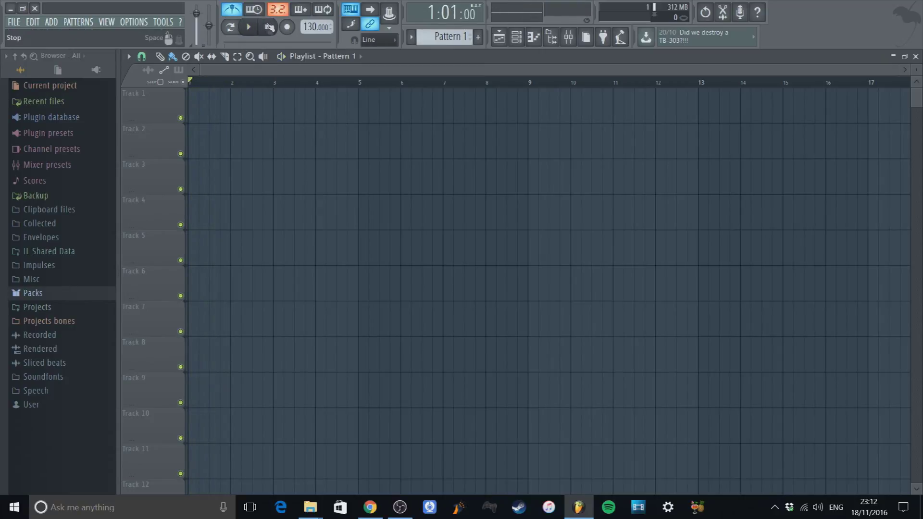
{"action": "left_click", "coordinate": [239, 10]}
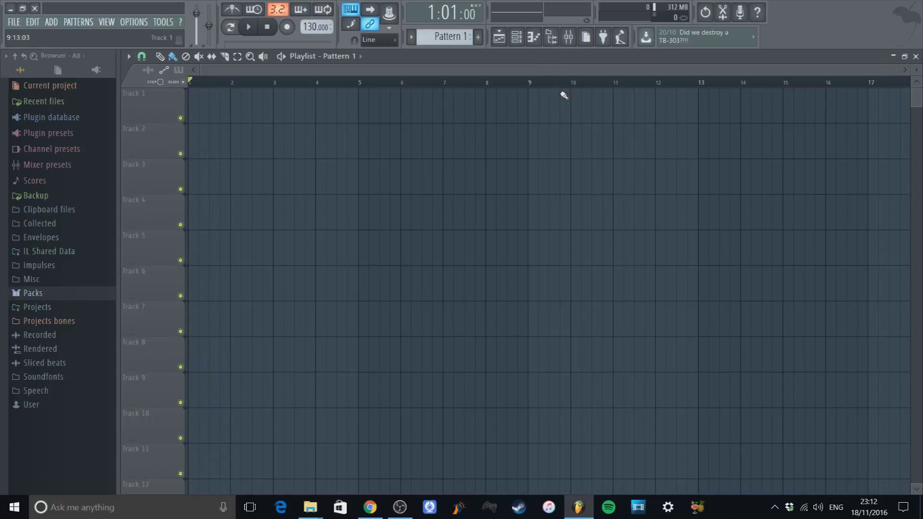
Open the channel rack over the playlist and program Kick hits on steps 1, 5, 9 and 13.
{"action": "left_click", "coordinate": [500, 41]}
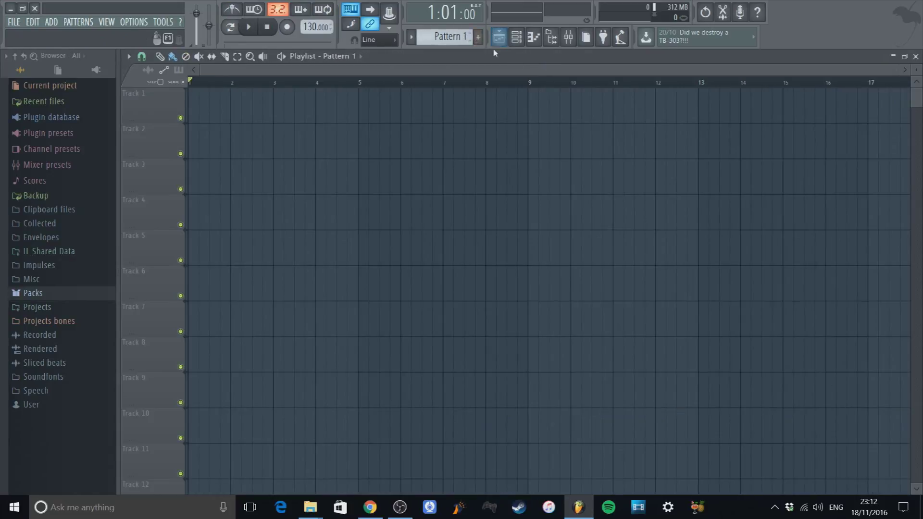
{"action": "left_click", "coordinate": [517, 37]}
{"action": "left_click_drag", "start_coordinate": [645, 160], "coordinate": [404, 138]}
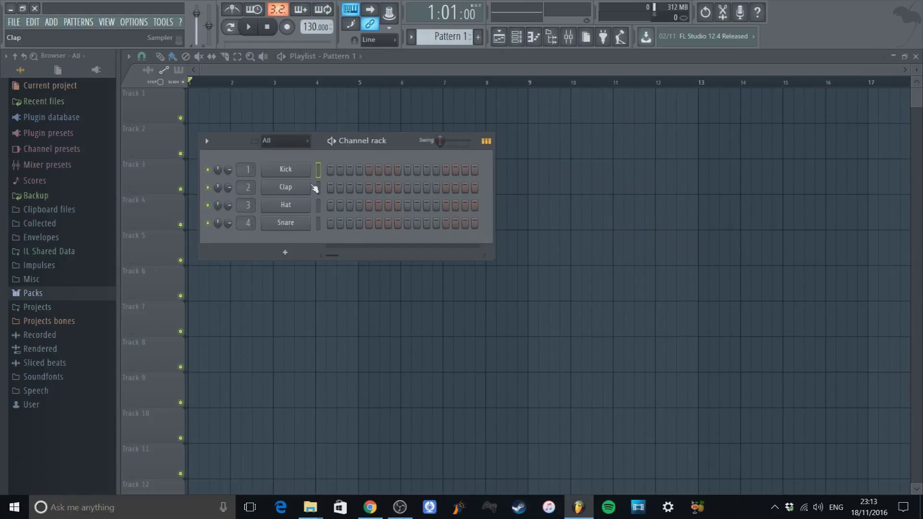
{"action": "left_click", "coordinate": [368, 168]}
{"action": "left_click", "coordinate": [447, 171]}
Switch playback from song to pattern mode and play the Kick pattern.
{"action": "left_click", "coordinate": [248, 27]}
{"action": "left_click", "coordinate": [264, 29]}
{"action": "left_click", "coordinate": [231, 28]}
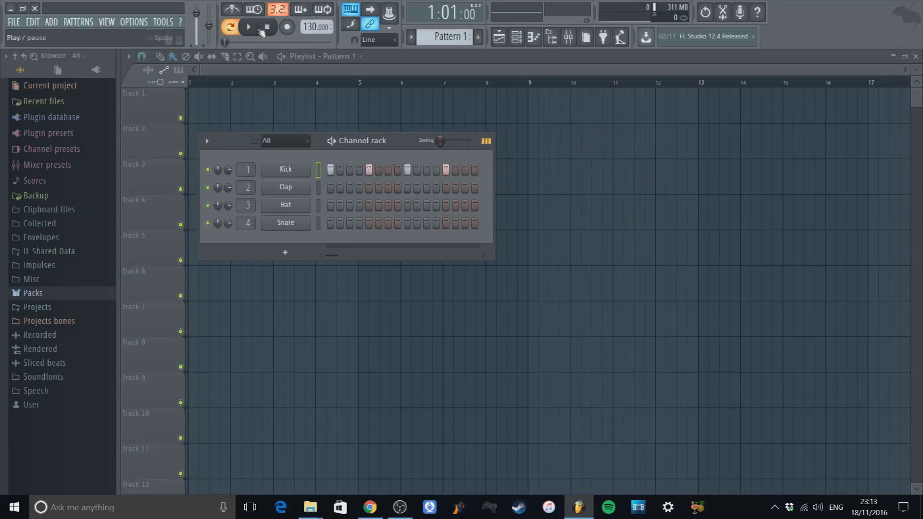
{"action": "left_click", "coordinate": [252, 31]}
{"action": "left_click", "coordinate": [269, 28]}
{"action": "left_click", "coordinate": [250, 29]}
Add Clap hits on steps 5 and 13 and Hat hits on steps 3, 7, 11 and 15.
{"action": "left_click", "coordinate": [369, 187]}
{"action": "left_click", "coordinate": [446, 187]}
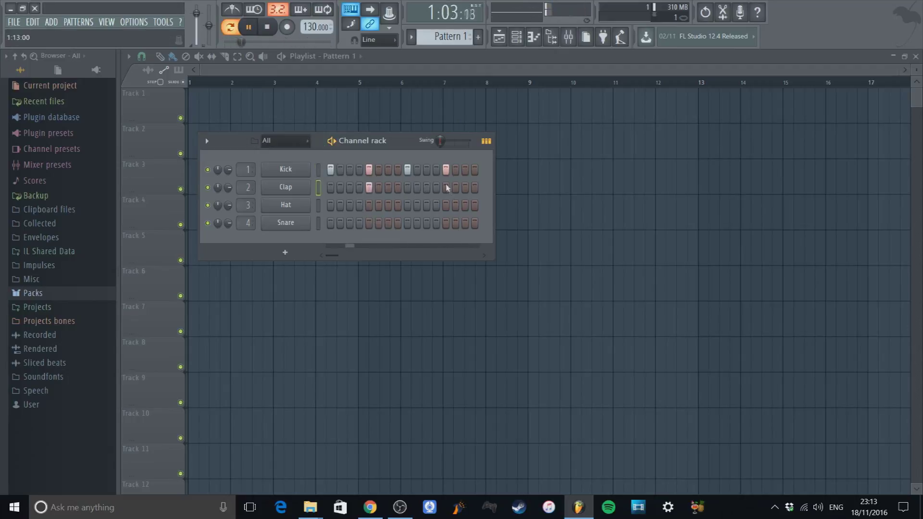
{"action": "left_click", "coordinate": [350, 205]}
{"action": "left_click", "coordinate": [388, 206]}
{"action": "left_click", "coordinate": [426, 206]}
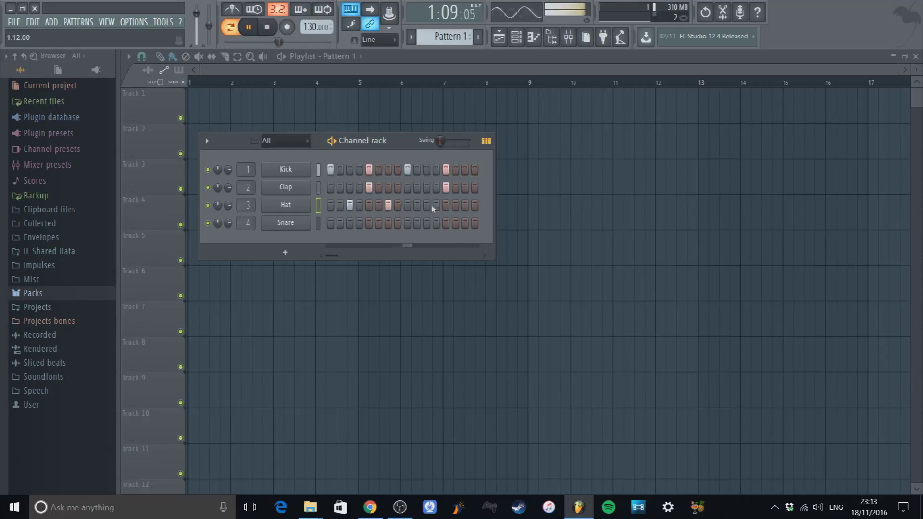
{"action": "left_click", "coordinate": [465, 206]}
Try Snare hits on steps 5 and 13, remove them, and stop playback.
{"action": "left_click", "coordinate": [369, 223]}
{"action": "left_click", "coordinate": [446, 224]}
{"action": "left_click", "coordinate": [446, 223]}
{"action": "left_click", "coordinate": [369, 223]}
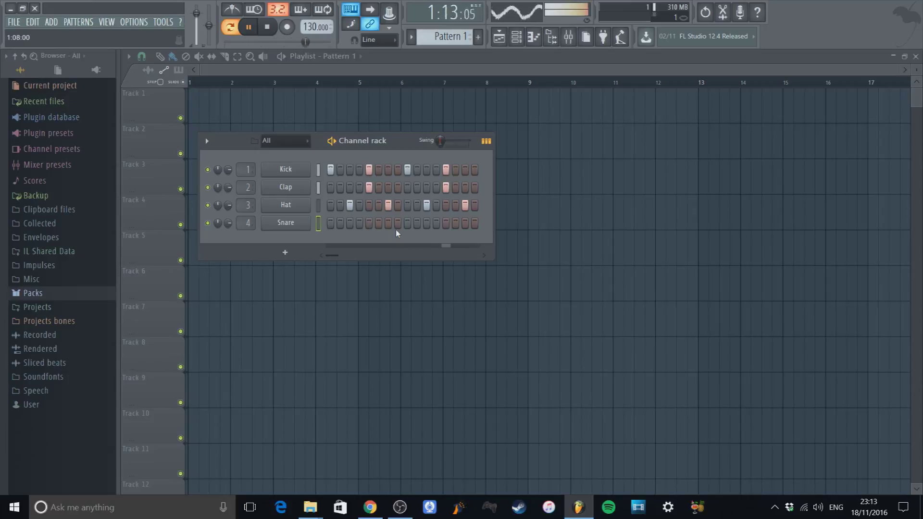
{"action": "left_click", "coordinate": [263, 27]}
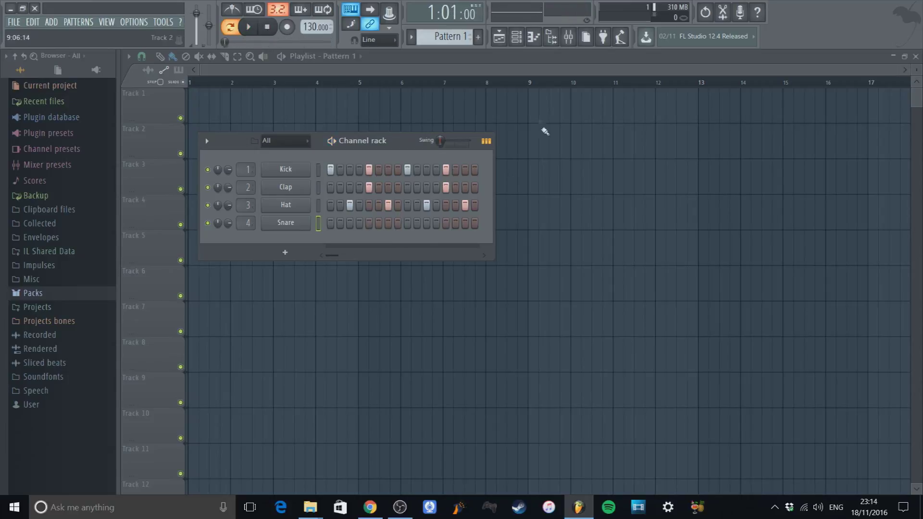
Open the Snare's piano roll, audition its keys and look through the upper octaves.
{"action": "left_click", "coordinate": [535, 37]}
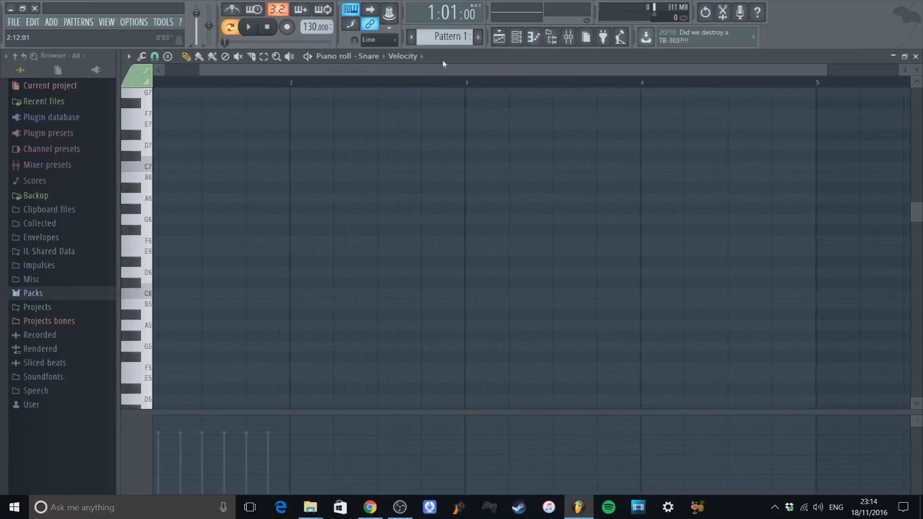
{"action": "left_click_drag", "start_coordinate": [139, 356], "coordinate": [134, 227]}
{"action": "scroll", "coordinate": [170, 229], "scroll_direction": "up", "scroll_amount": 1}
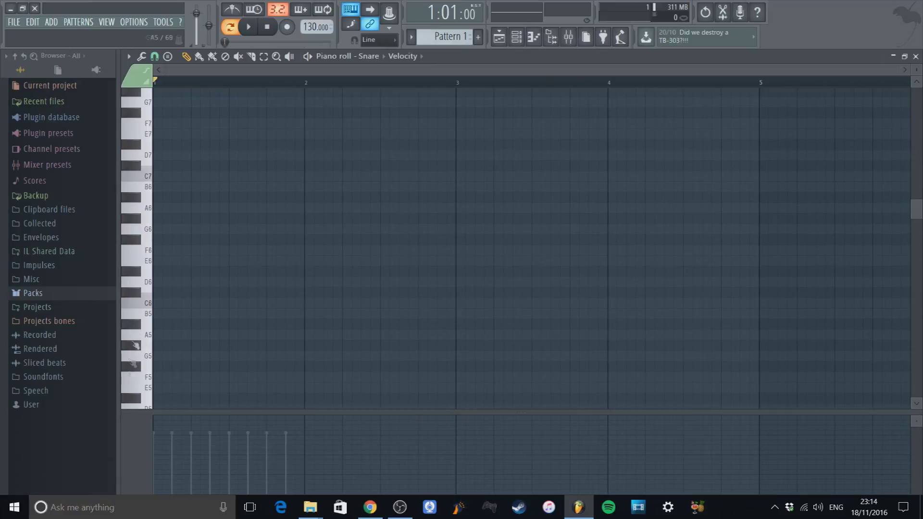
{"action": "scroll", "coordinate": [138, 393], "scroll_direction": "up", "scroll_amount": 12}
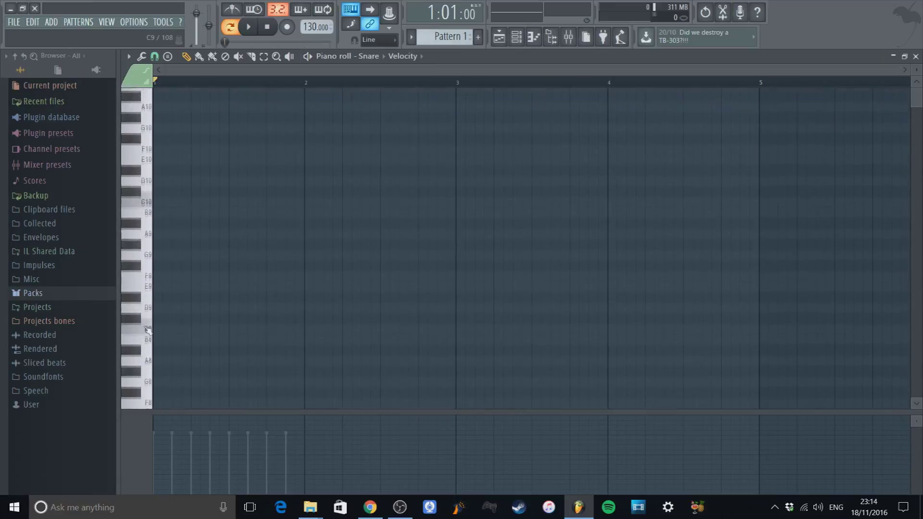
Look through the Snare piano roll's note range from the top octaves down to C0 and back to C5.
{"action": "scroll", "coordinate": [160, 165], "scroll_direction": "down", "scroll_amount": 20}
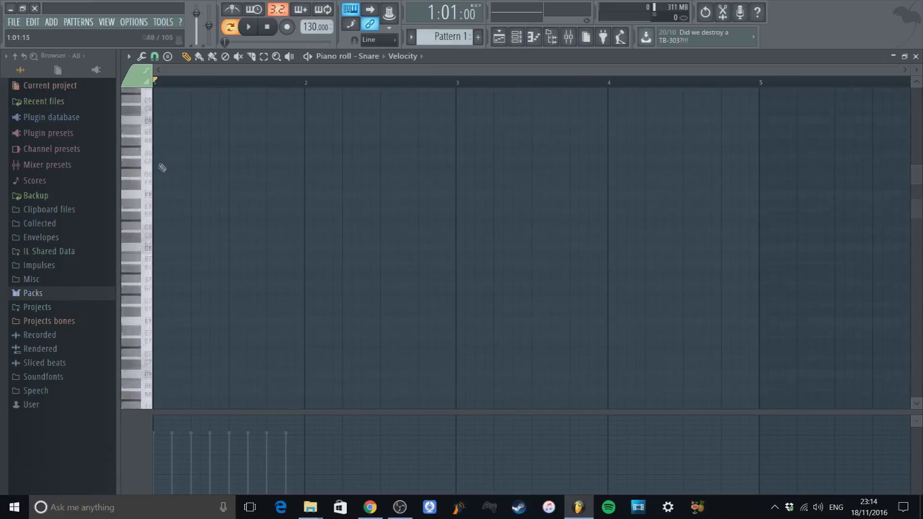
{"action": "scroll", "coordinate": [166, 220], "scroll_direction": "down", "scroll_amount": 4}
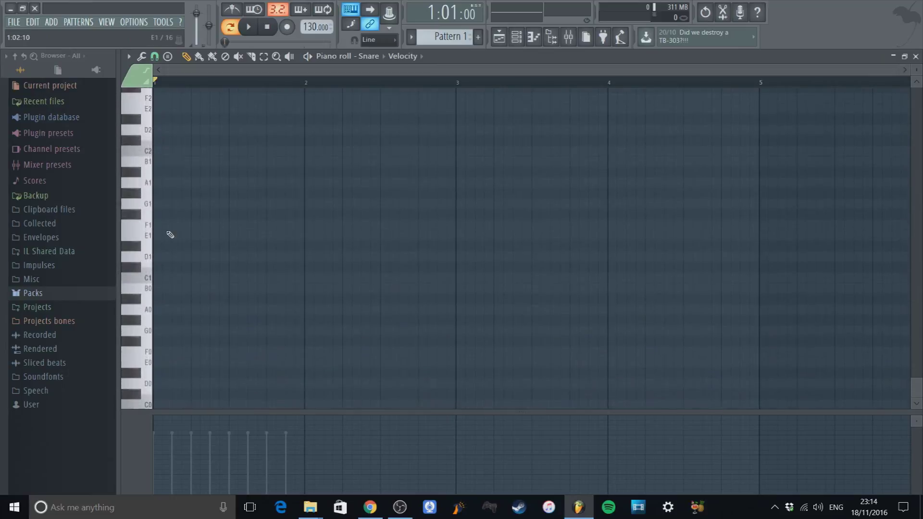
{"action": "left_click_drag", "start_coordinate": [148, 405], "coordinate": [155, 6]}
{"action": "scroll", "coordinate": [391, 234], "scroll_direction": "down", "scroll_amount": 3}
{"action": "scroll", "coordinate": [391, 236], "scroll_direction": "down", "scroll_amount": 5}
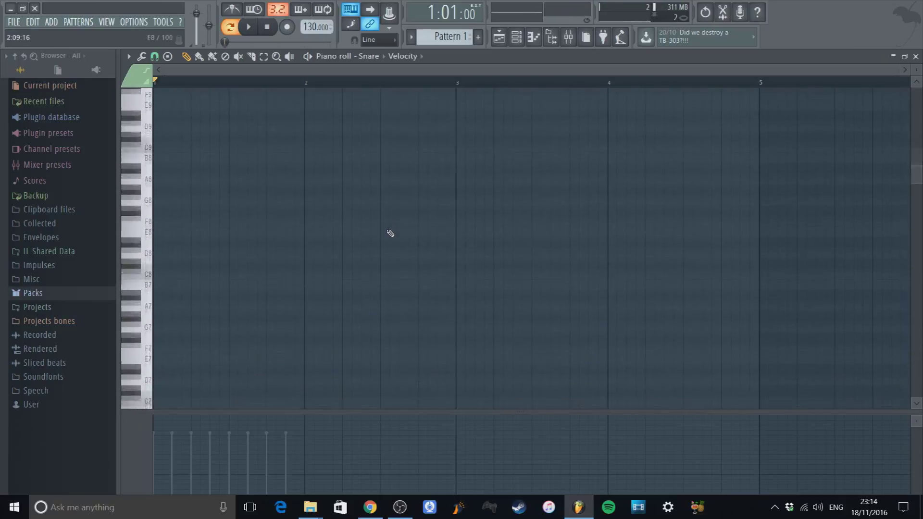
{"action": "scroll", "coordinate": [304, 229], "scroll_direction": "down", "scroll_amount": 1}
{"action": "scroll", "coordinate": [304, 228], "scroll_direction": "down", "scroll_amount": 3}
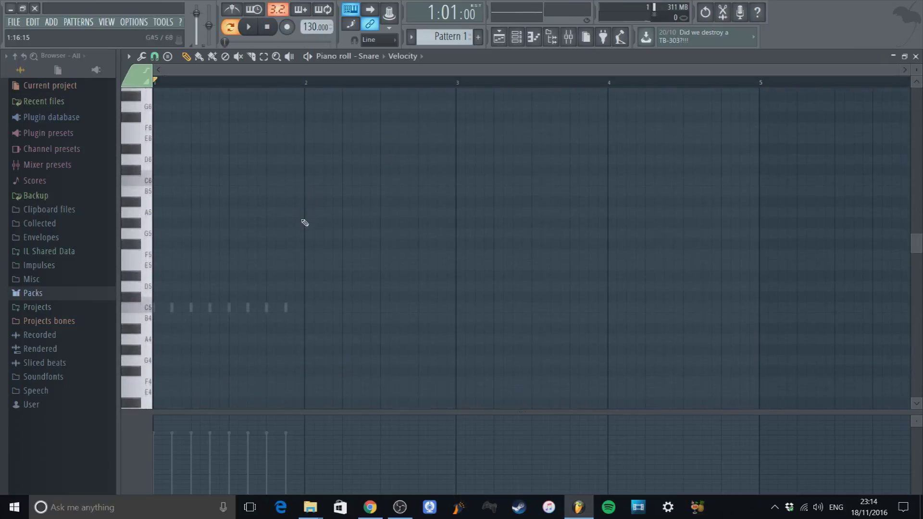
Draw six scattered Snare notes in bar 1 of the piano roll: C5, G#5, G5, C#5, G5 and E6.
{"action": "left_click", "coordinate": [158, 304]}
{"action": "left_click", "coordinate": [188, 219]}
{"action": "left_click", "coordinate": [255, 230]}
{"action": "left_click", "coordinate": [246, 293]}
{"action": "left_click", "coordinate": [302, 230]}
{"action": "left_click", "coordinate": [274, 135]}
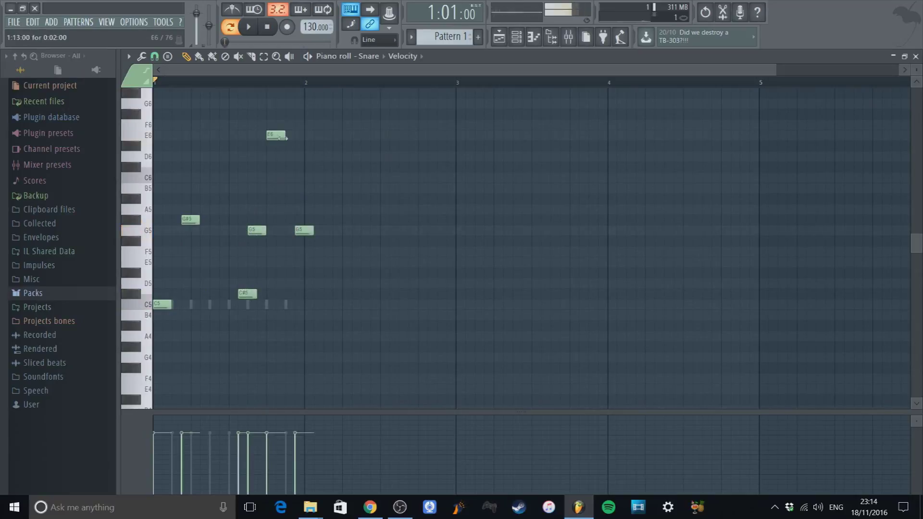
Play the pattern with the Snare melody twice, stopping playback after each listen.
{"action": "left_click", "coordinate": [250, 23]}
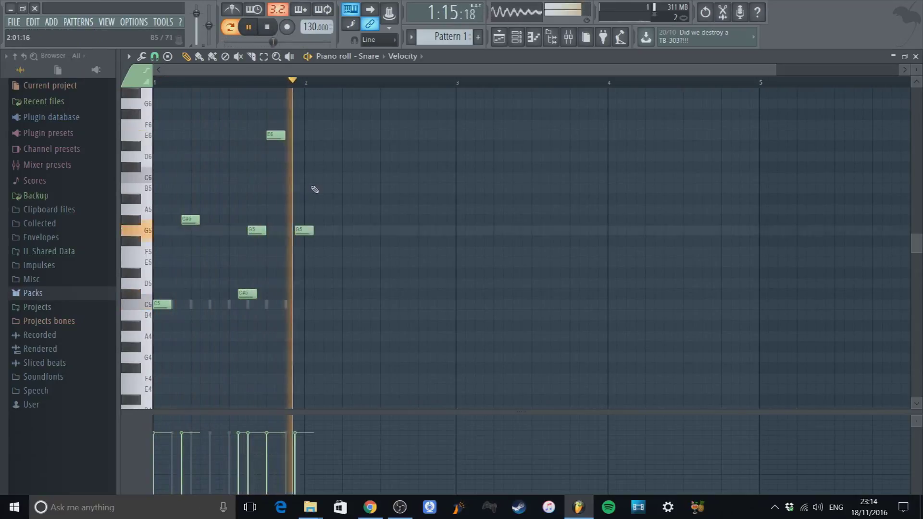
{"action": "left_click", "coordinate": [267, 27]}
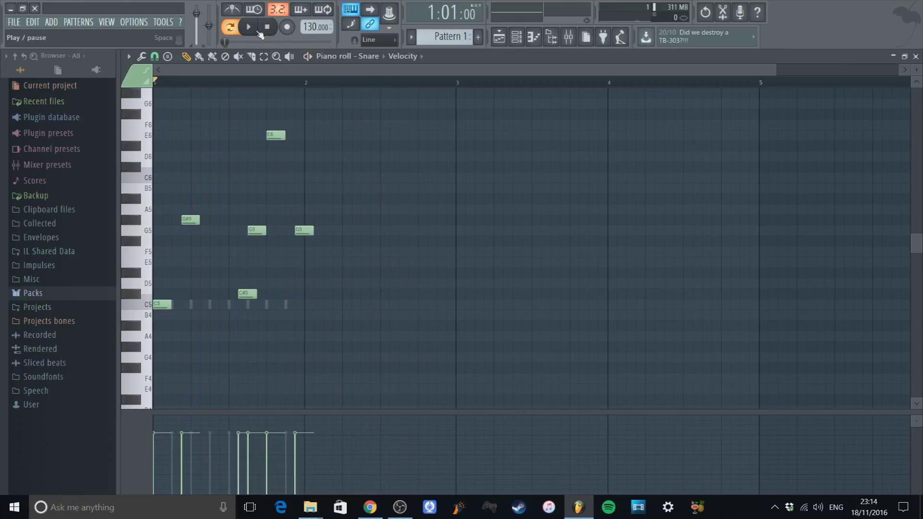
{"action": "left_click", "coordinate": [258, 32]}
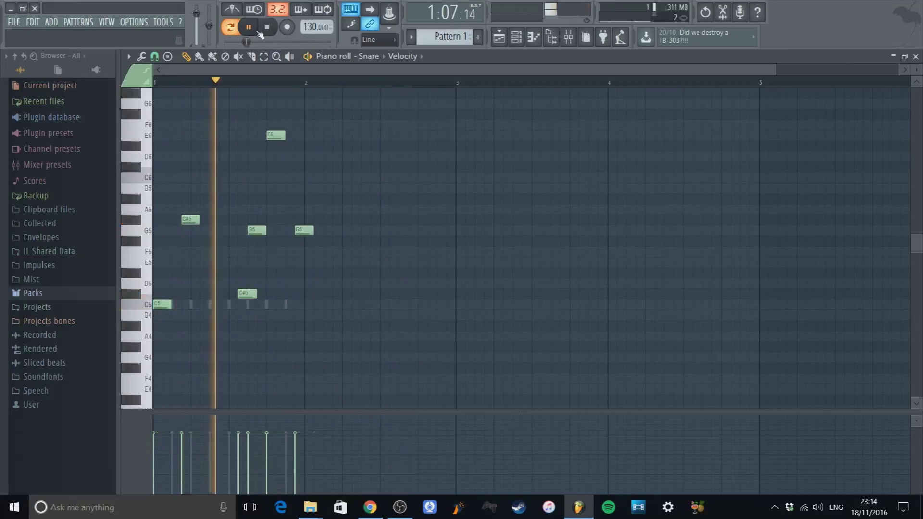
{"action": "left_click", "coordinate": [269, 30]}
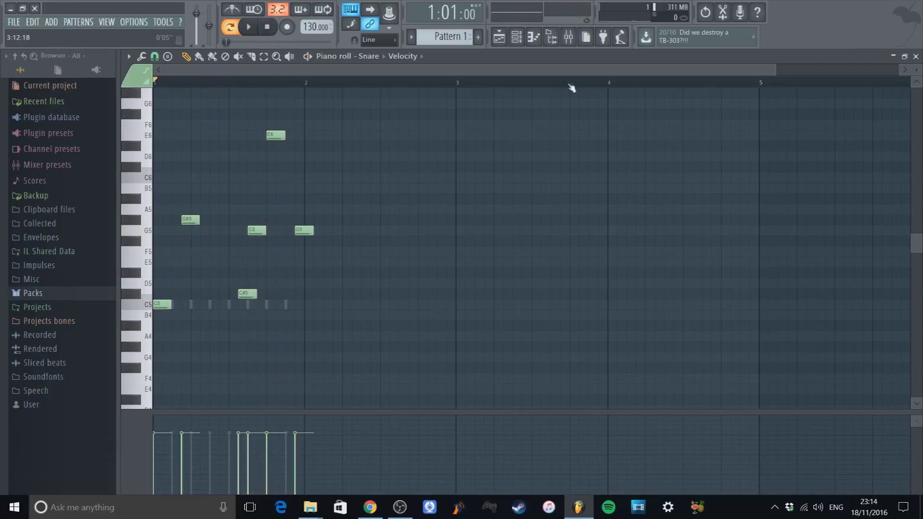
Bring up the channel rack and look through the sample packs in the browser's Packs folder.
{"action": "left_click", "coordinate": [516, 36]}
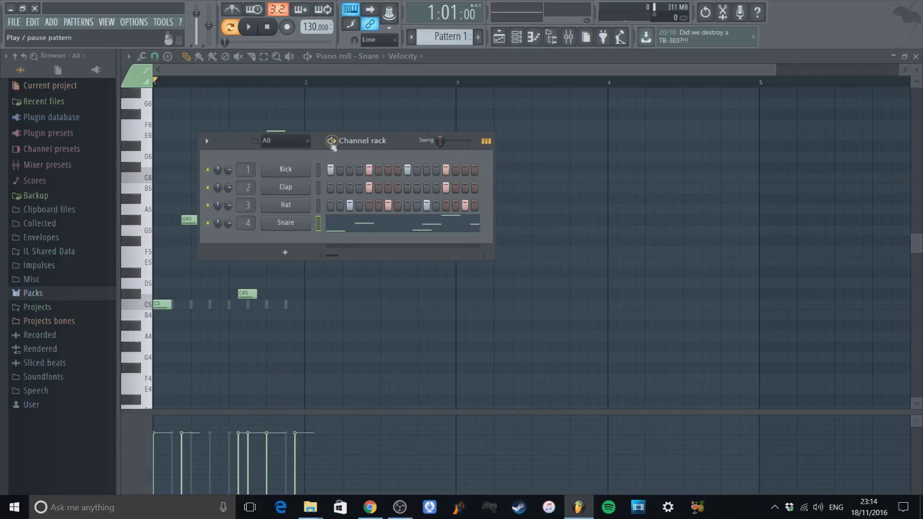
{"action": "left_click", "coordinate": [552, 37]}
{"action": "left_click", "coordinate": [552, 37]}
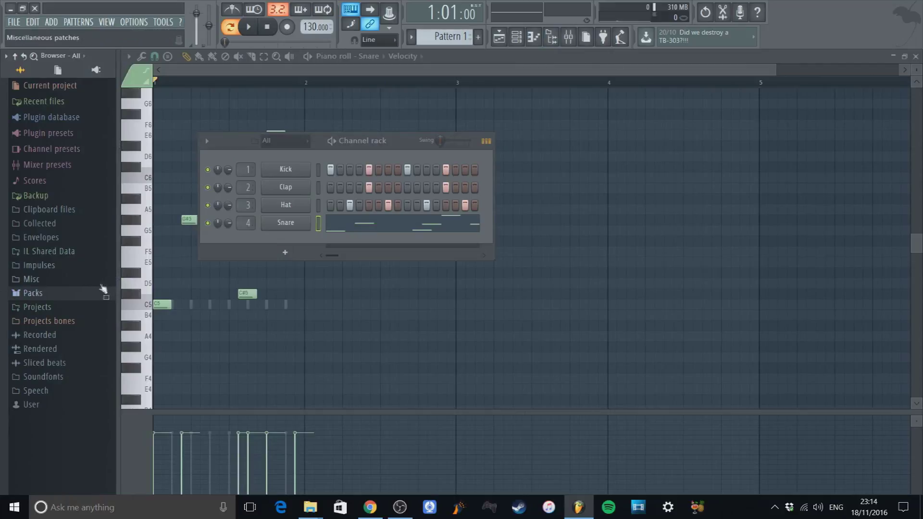
{"action": "left_click", "coordinate": [34, 293]}
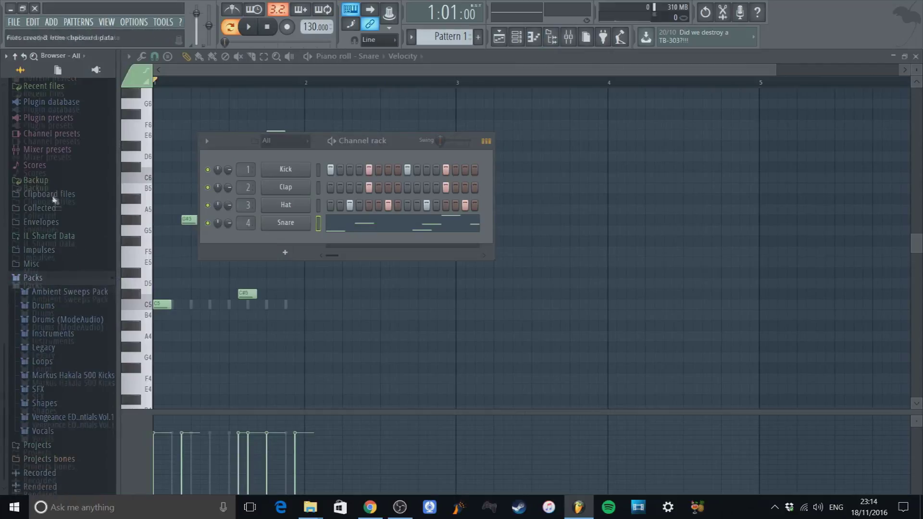
{"action": "left_click_drag", "start_coordinate": [2, 123], "coordinate": [2, 111]}
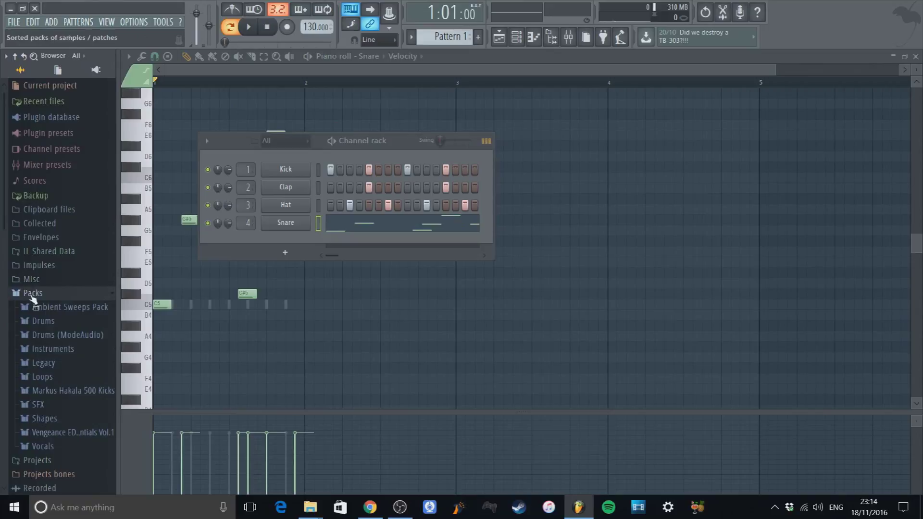
{"action": "left_click", "coordinate": [32, 295]}
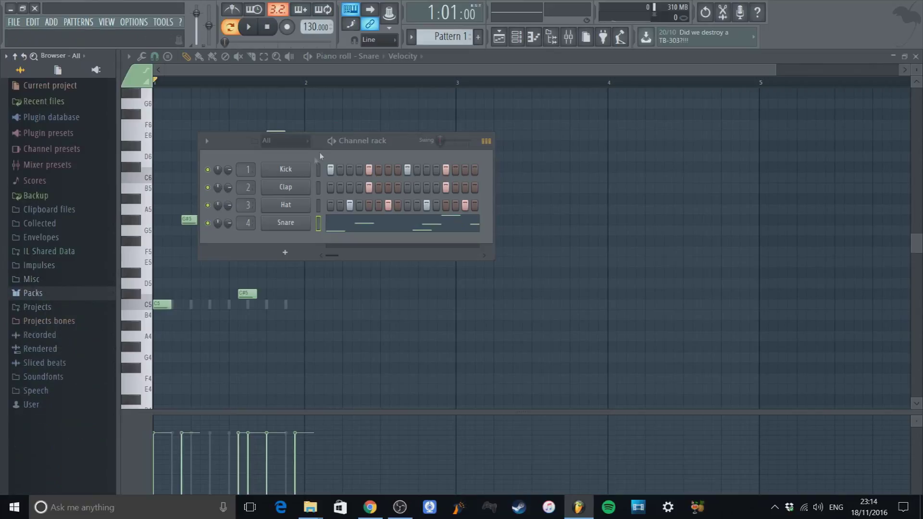
Open the mixer, select Insert 1 and check the channels' target mixer tracks in the channel rack.
{"action": "left_click", "coordinate": [568, 44]}
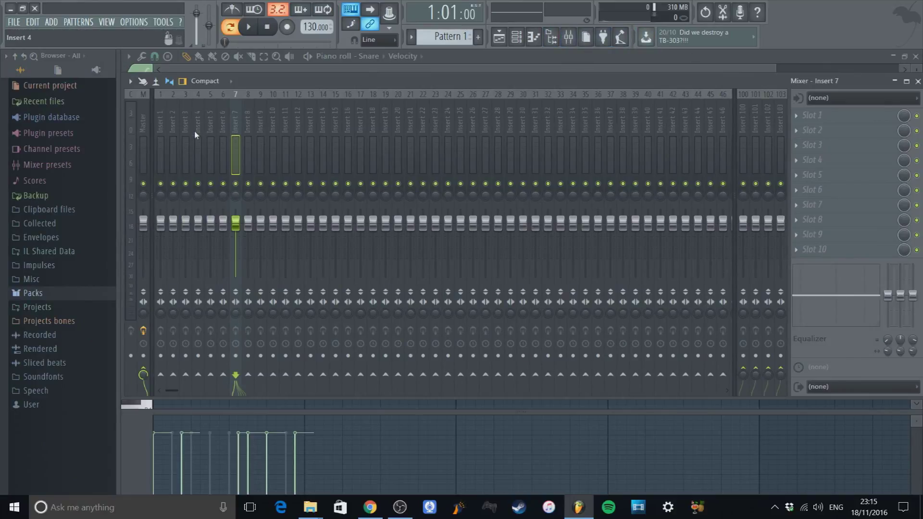
{"action": "left_click_drag", "start_coordinate": [185, 127], "coordinate": [165, 127]}
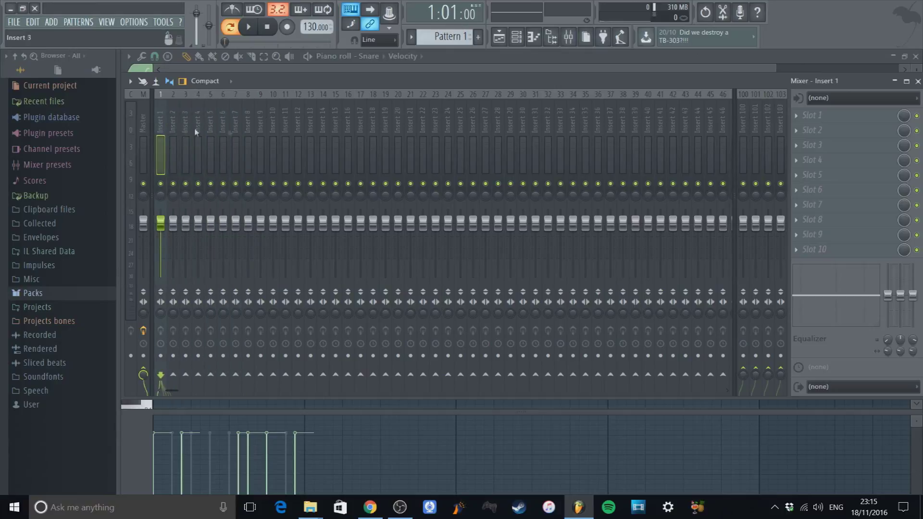
{"action": "left_click", "coordinate": [517, 38]}
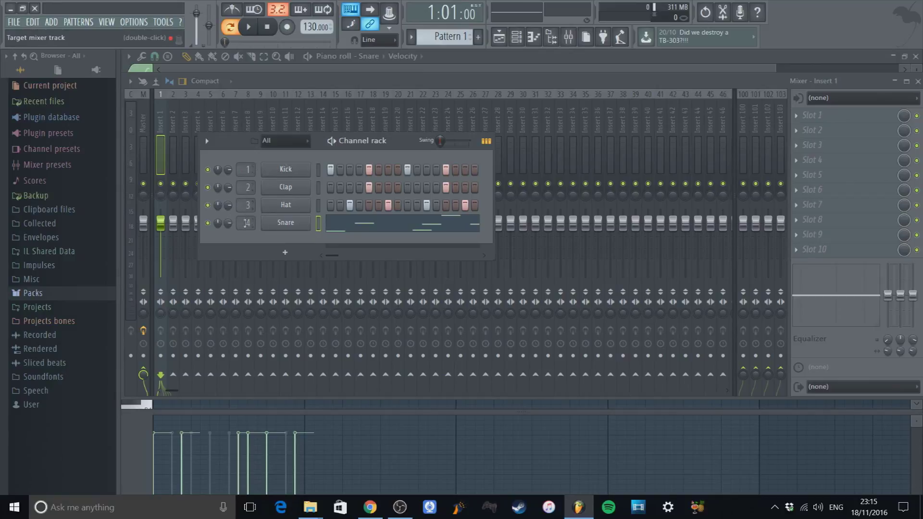
Go through mixer inserts 1 to 4 that the four drum channels are routed to, ending on Insert 1.
{"action": "left_click", "coordinate": [160, 126]}
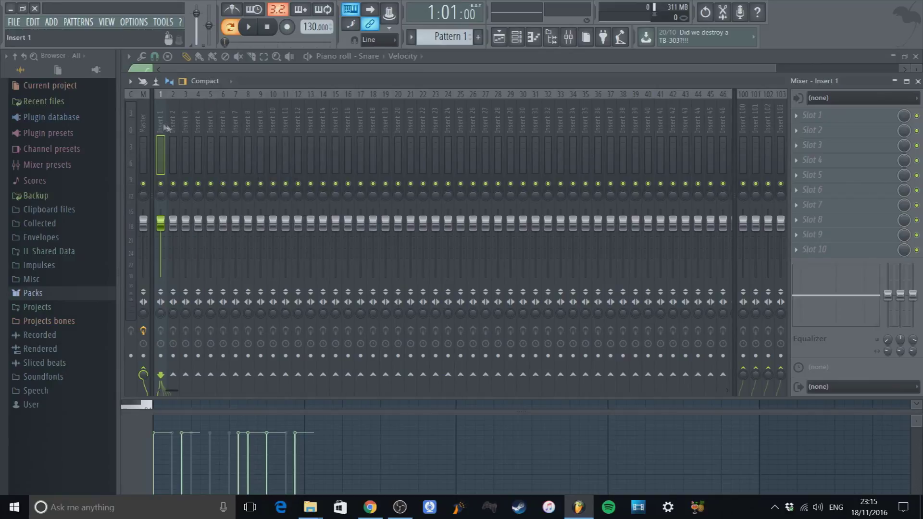
{"action": "left_click", "coordinate": [174, 130]}
{"action": "left_click", "coordinate": [186, 130]}
{"action": "left_click", "coordinate": [197, 127]}
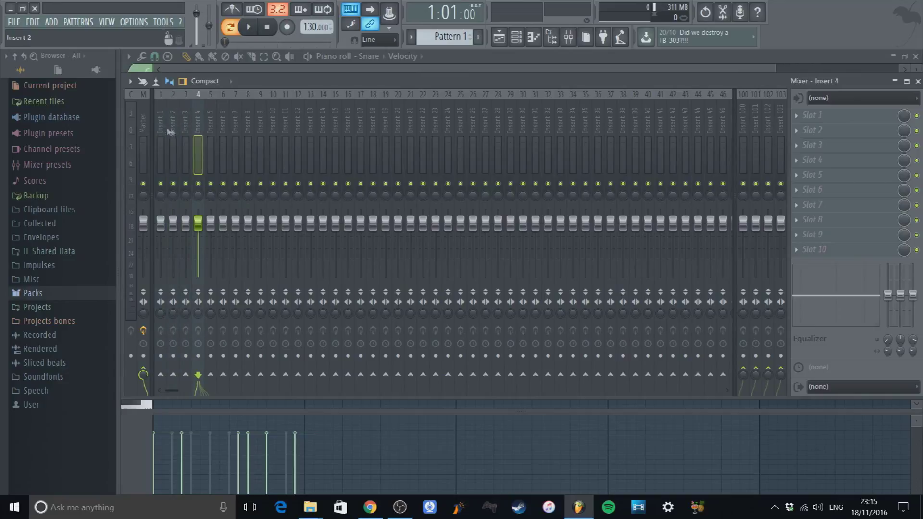
{"action": "left_click", "coordinate": [160, 126]}
{"action": "left_click", "coordinate": [172, 123]}
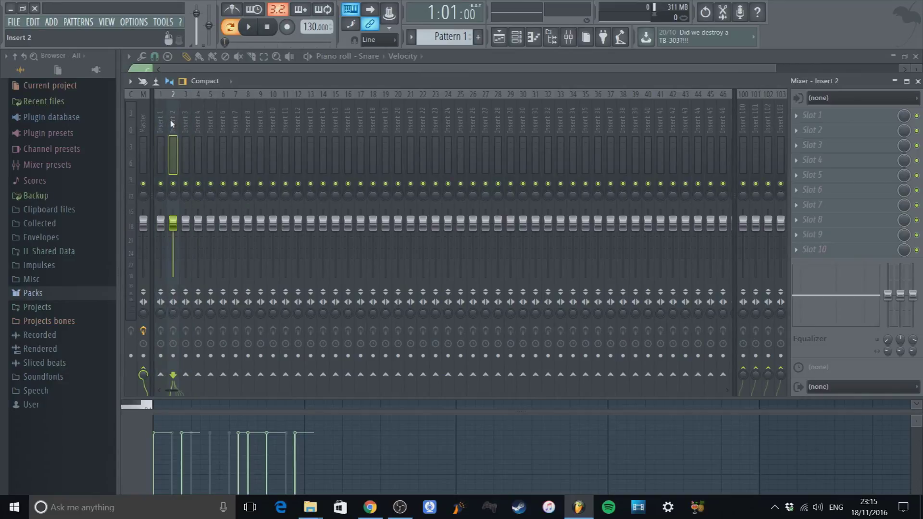
{"action": "left_click", "coordinate": [186, 124]}
{"action": "left_click", "coordinate": [199, 126]}
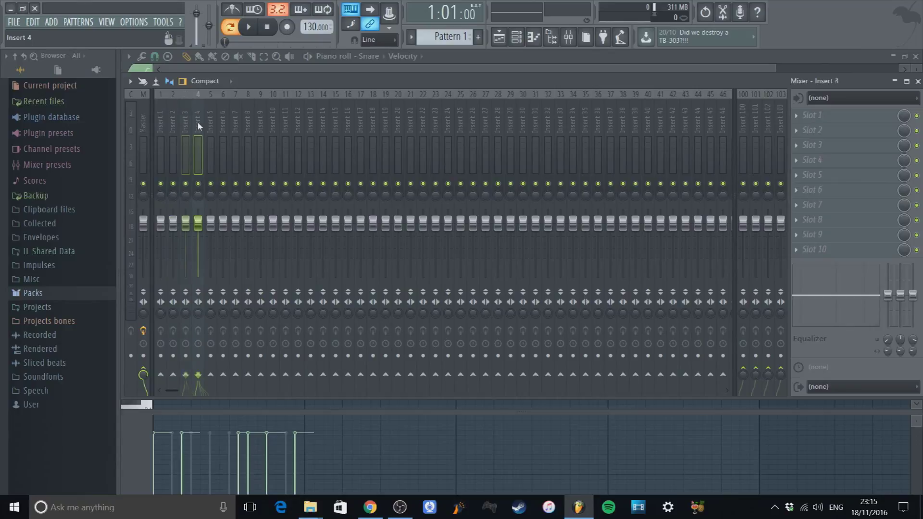
{"action": "left_click", "coordinate": [162, 129]}
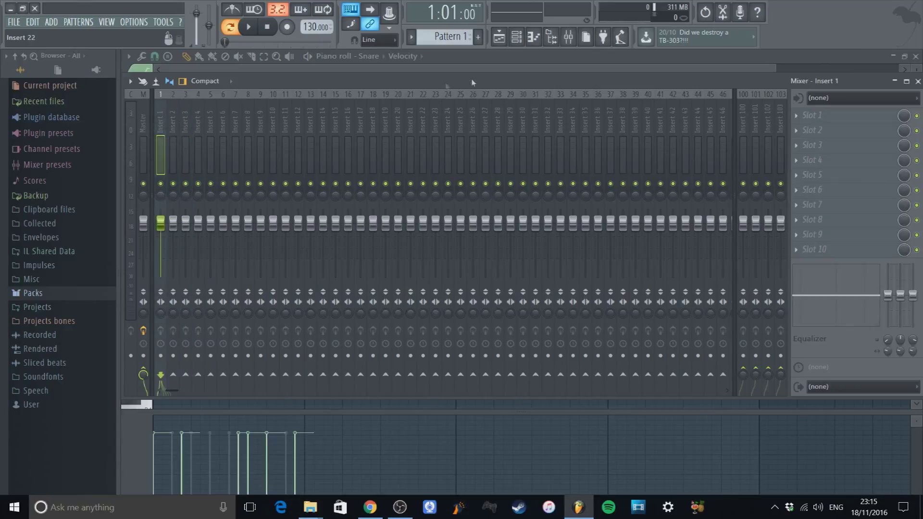
Solo the Kick channel in the channel rack and try its panning during playback, stopping when done.
{"action": "left_click", "coordinate": [516, 38]}
{"action": "right_click", "coordinate": [214, 175]}
{"action": "left_click", "coordinate": [311, 161]}
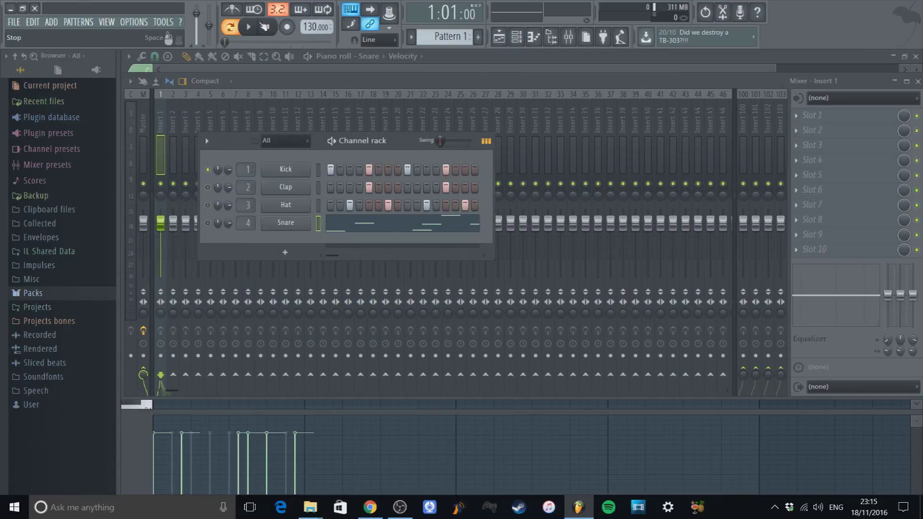
{"action": "left_click", "coordinate": [248, 26]}
{"action": "left_click", "coordinate": [255, 29]}
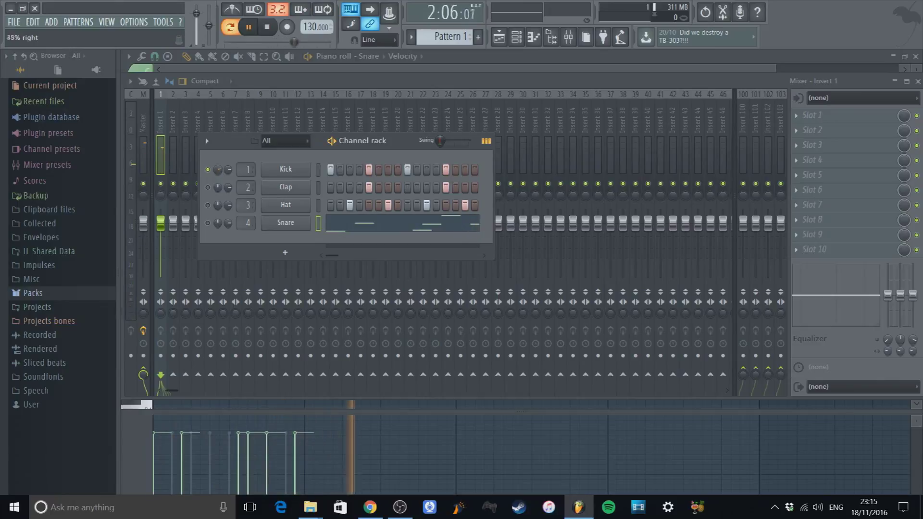
{"action": "left_click", "coordinate": [266, 28]}
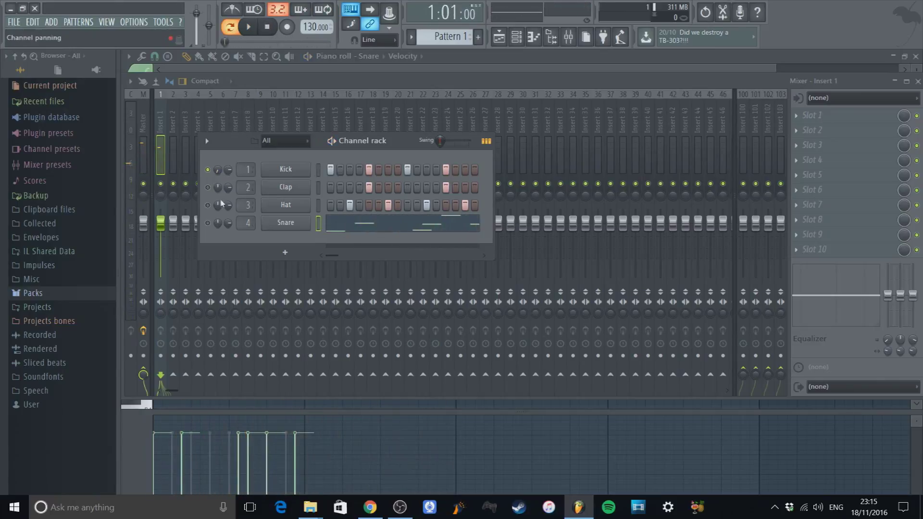
Reset the Kick channel's volume and clear all the Snare's notes with the pattern playing.
{"action": "right_click", "coordinate": [228, 172]}
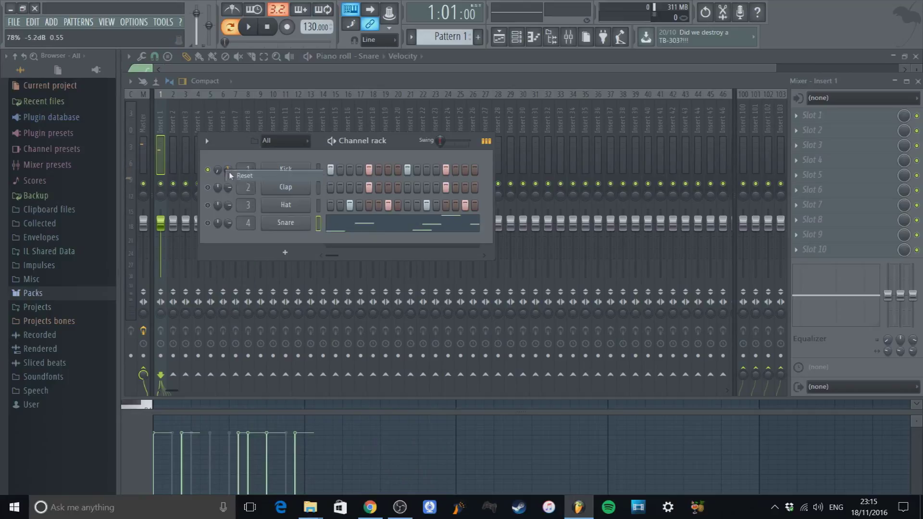
{"action": "left_click", "coordinate": [236, 178]}
{"action": "left_click", "coordinate": [252, 29]}
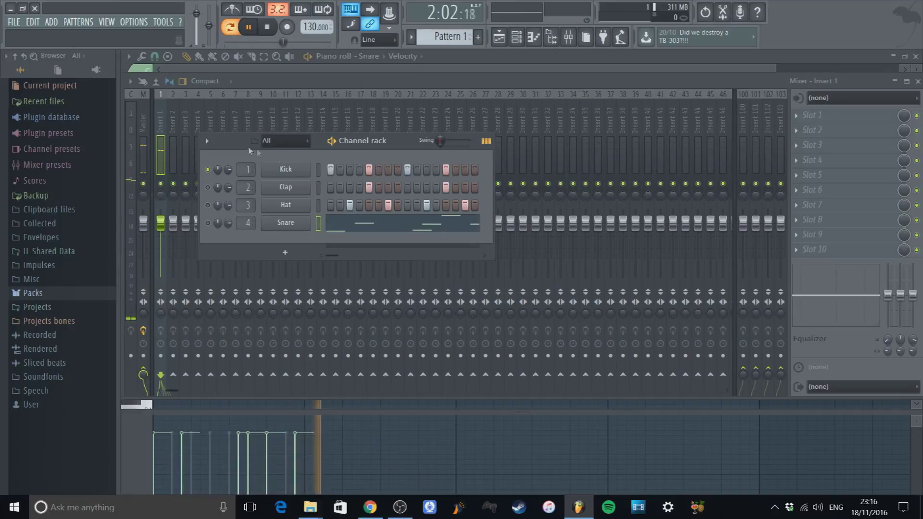
{"action": "right_click", "coordinate": [288, 226]}
{"action": "left_click", "coordinate": [451, 224]}
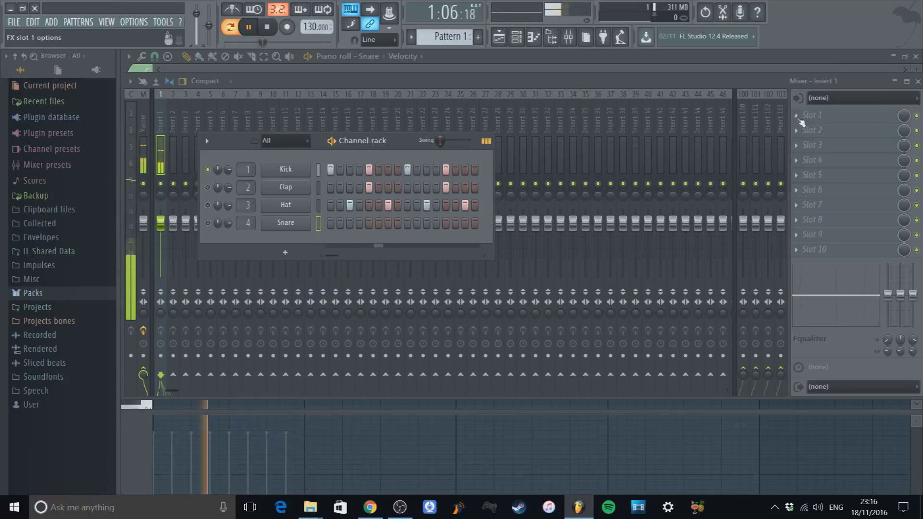
Try lowering Insert 1's volume and shifting its panning in the mixer, and restore both defaults.
{"action": "left_click", "coordinate": [313, 84]}
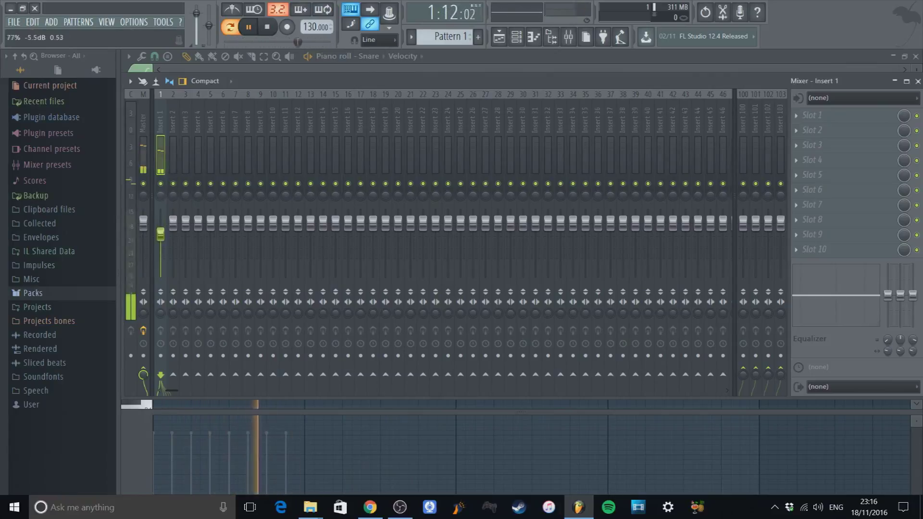
{"action": "left_click_drag", "start_coordinate": [161, 196], "coordinate": [160, 226]}
{"action": "right_click", "coordinate": [160, 197]}
{"action": "left_click", "coordinate": [165, 203]}
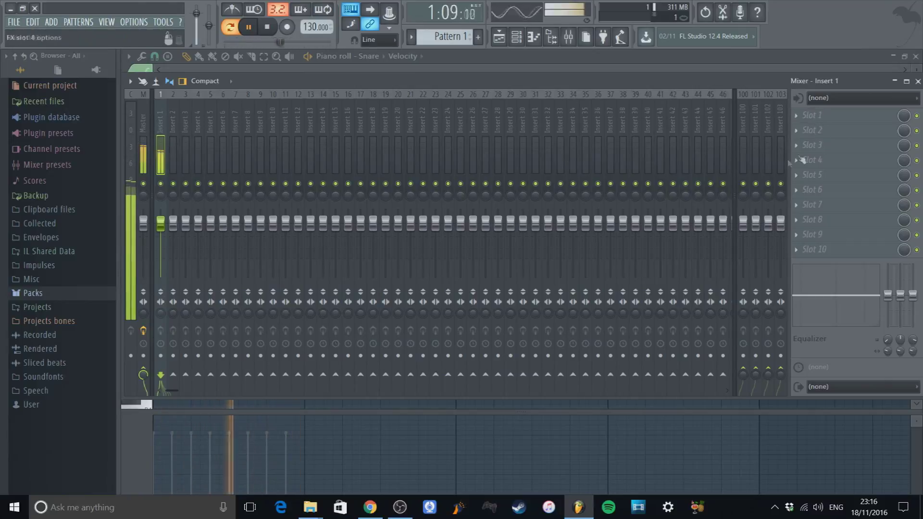
Load Fruity Reeverb 2 into Insert 1's first effect slot and increase its room size.
{"action": "left_click", "coordinate": [799, 116]}
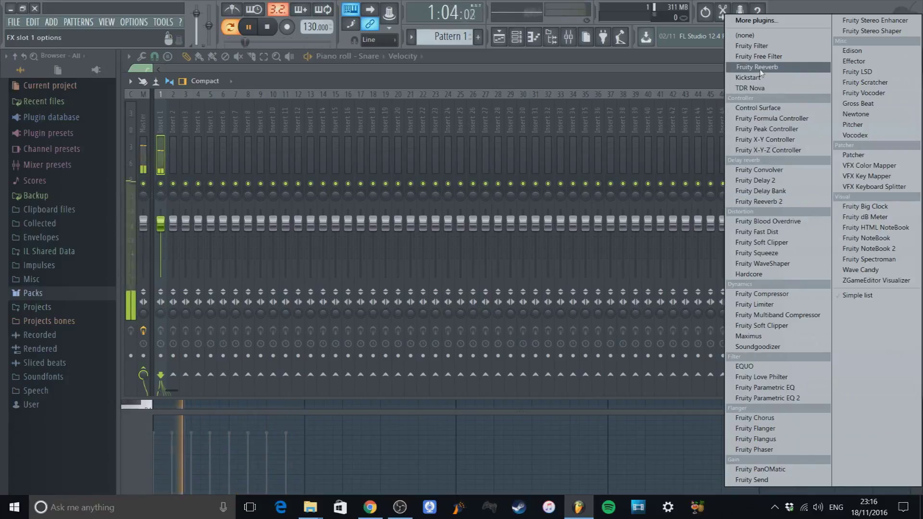
{"action": "left_click", "coordinate": [775, 202]}
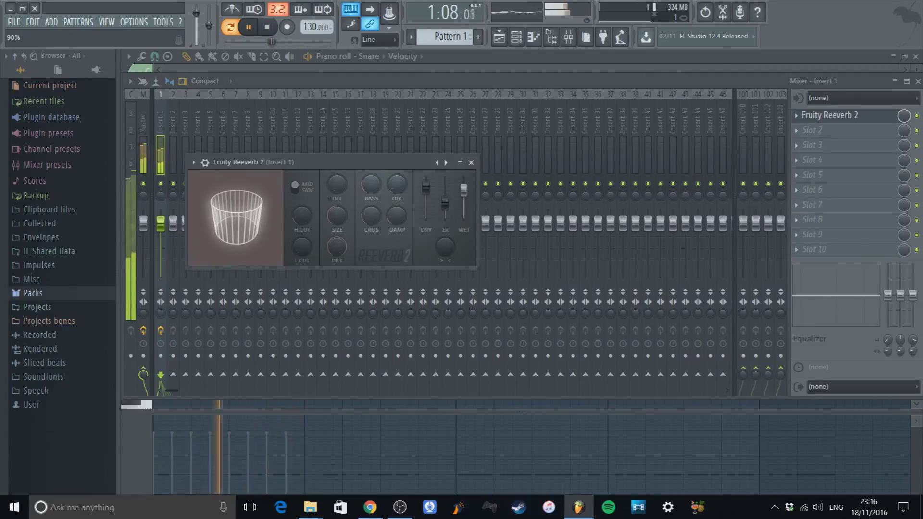
{"action": "left_click_drag", "start_coordinate": [338, 218], "coordinate": [343, 227]}
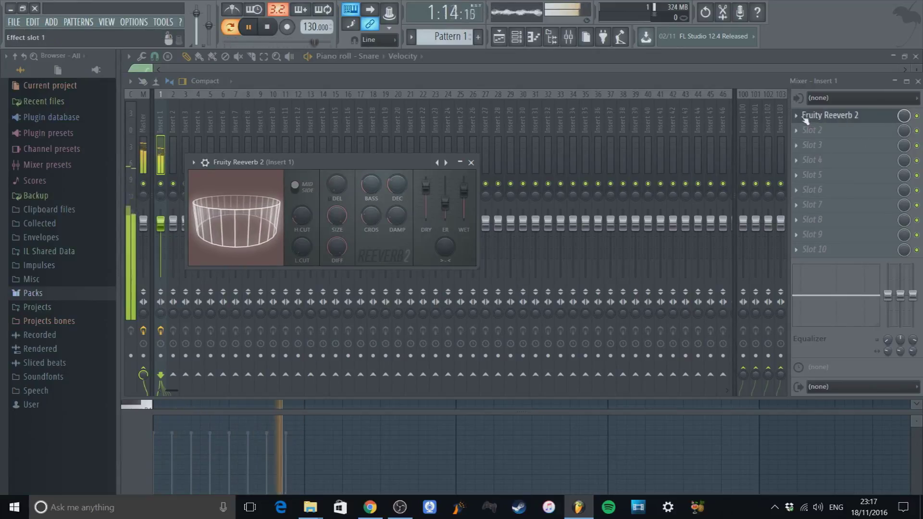
Load Fruity Parametric EQ 2 into Insert 1's second effect slot and sweep its high-shelf band down and back up in frequency.
{"action": "left_click", "coordinate": [817, 130]}
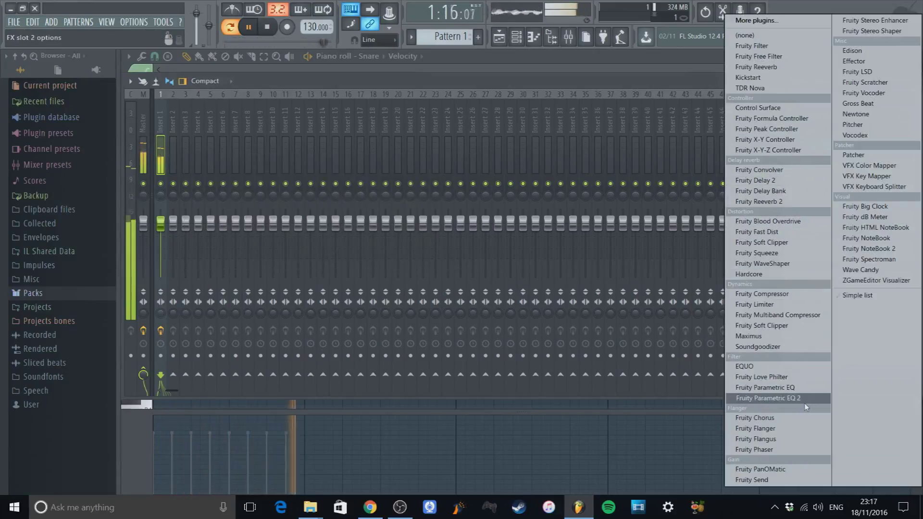
{"action": "left_click", "coordinate": [768, 398]}
{"action": "left_click_drag", "start_coordinate": [348, 215], "coordinate": [310, 215]}
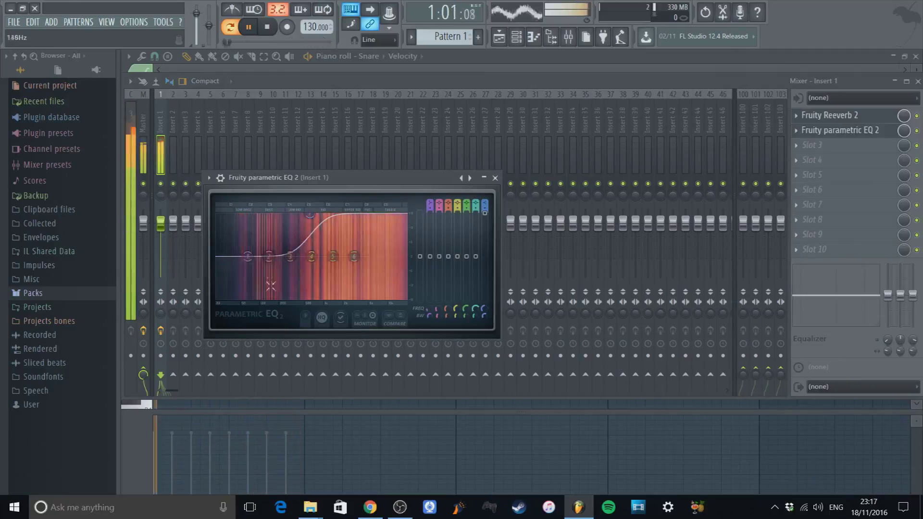
{"action": "left_click_drag", "start_coordinate": [310, 214], "coordinate": [382, 219]}
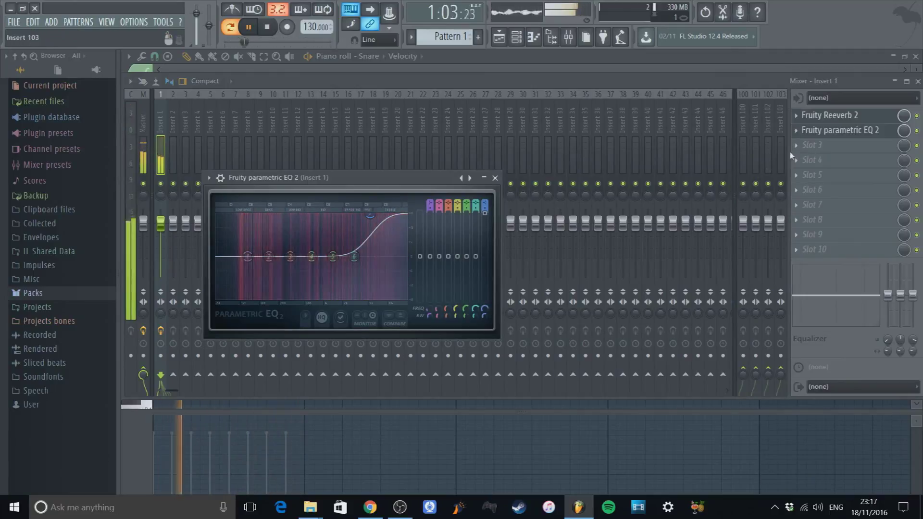
Load Fruity Phaser into Insert 1's third effect slot and switch off all three loaded effects.
{"action": "left_click", "coordinate": [796, 146]}
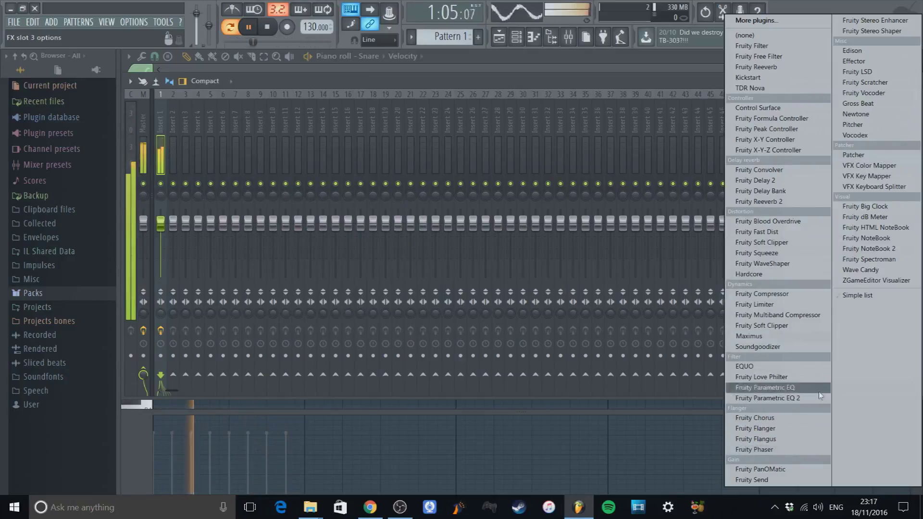
{"action": "left_click", "coordinate": [770, 450]}
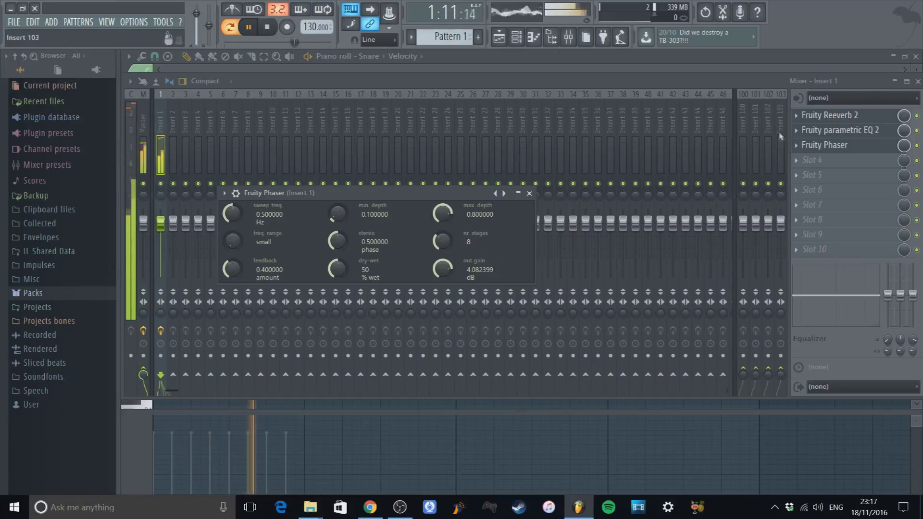
{"action": "left_click", "coordinate": [917, 117]}
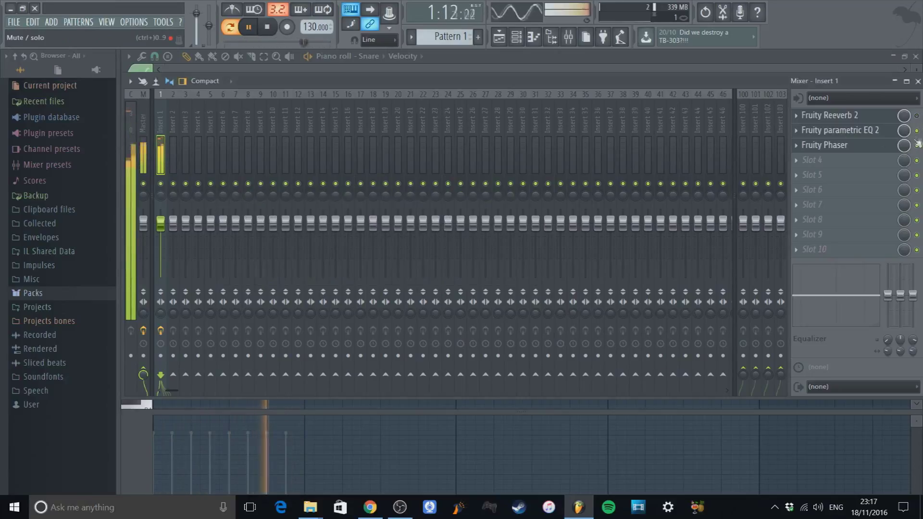
{"action": "left_click", "coordinate": [917, 130]}
{"action": "left_click", "coordinate": [917, 145]}
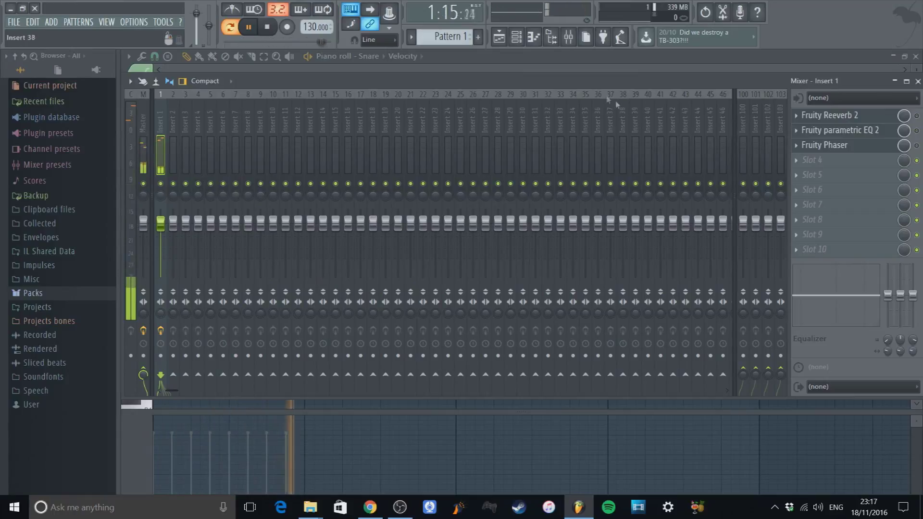
Try lowering the mix level of Fruity Reeverb 2 on Insert 1 and restore it to full.
{"action": "left_click_drag", "start_coordinate": [904, 115], "coordinate": [904, 144]}
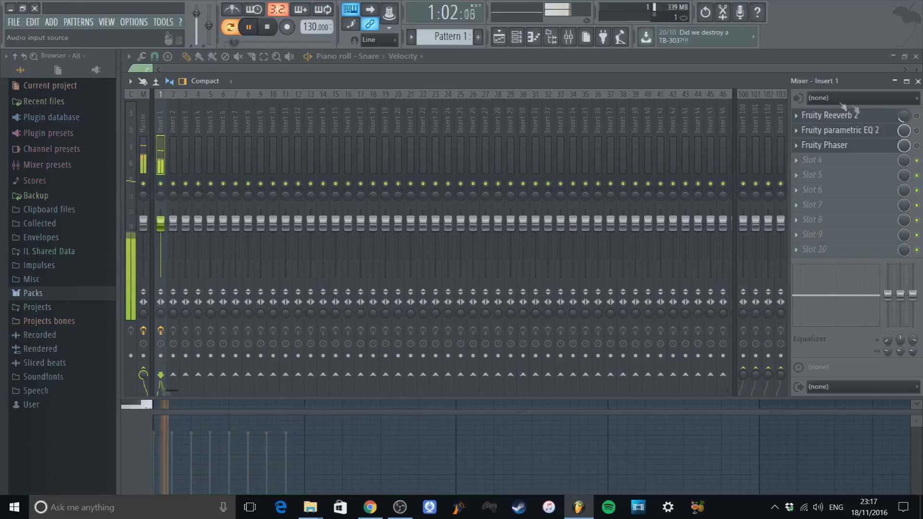
{"action": "left_click", "coordinate": [917, 116]}
{"action": "mouse_move", "coordinate": [906, 124]}
{"action": "left_mouse_down"}
{"action": "mouse_move", "coordinate": [906, 135]}
{"action": "mouse_move", "coordinate": [906, 119]}
{"action": "left_mouse_up"}
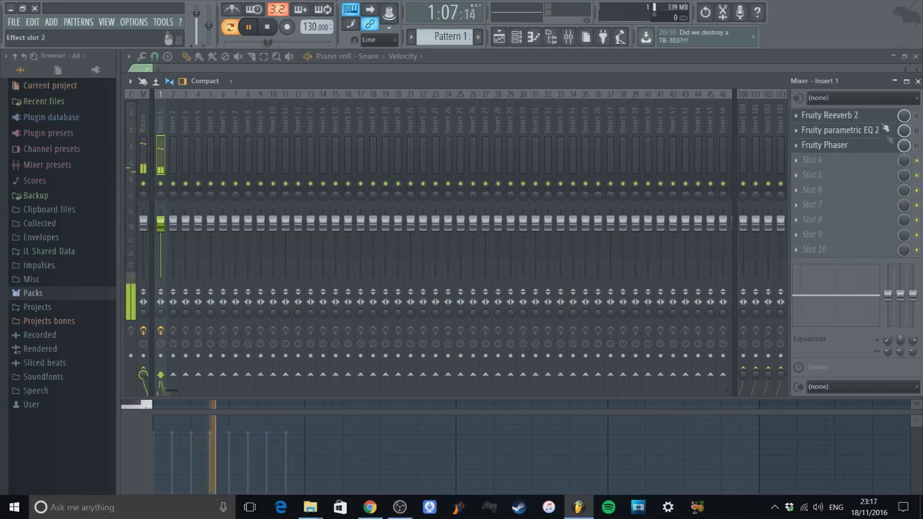
Close the mixer and the open effect windows to leave the piano roll in view.
{"action": "left_click", "coordinate": [917, 82]}
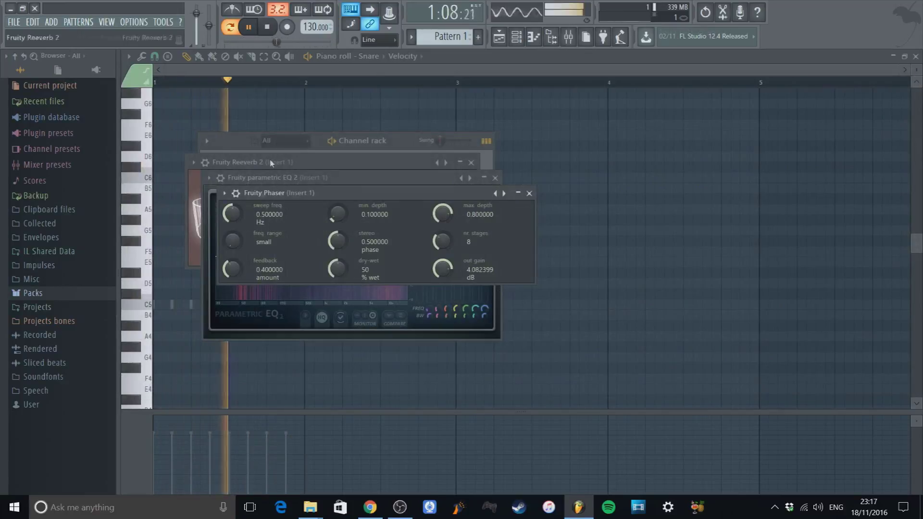
{"action": "left_click", "coordinate": [309, 70]}
{"action": "scroll", "coordinate": [306, 89], "scroll_direction": "down", "scroll_amount": 2}
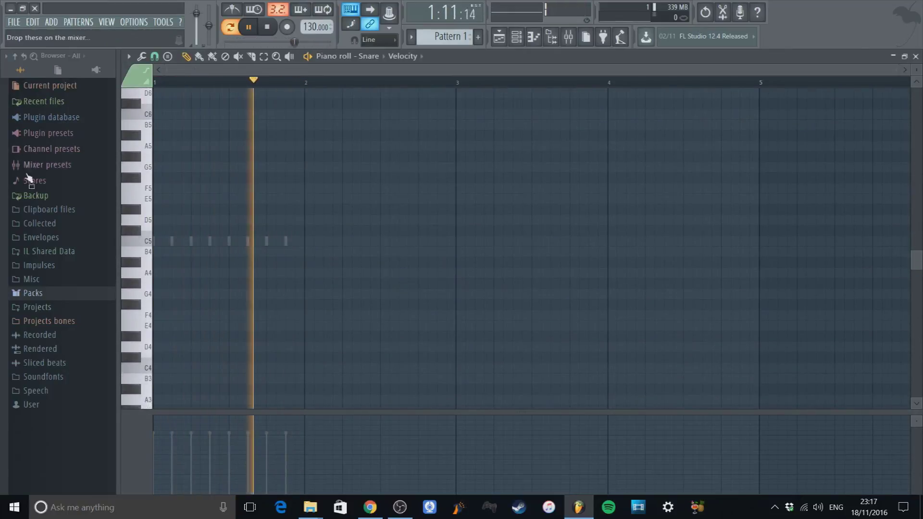
Browse the Packs folder in the browser to the Drums Hats samples and stop playback to preview them.
{"action": "left_click", "coordinate": [33, 117]}
{"action": "left_click", "coordinate": [34, 117]}
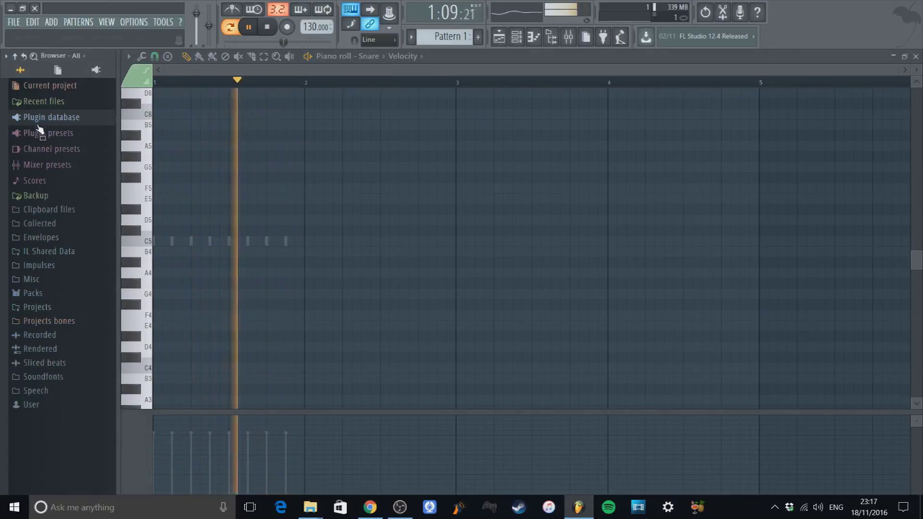
{"action": "left_click", "coordinate": [66, 295]}
{"action": "scroll", "coordinate": [112, 379], "scroll_direction": "down", "scroll_amount": 2}
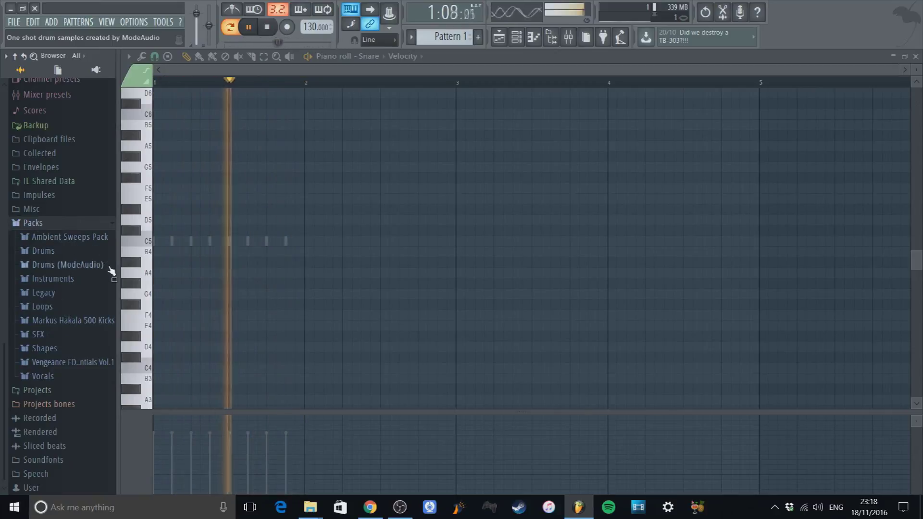
{"action": "left_click", "coordinate": [72, 251]}
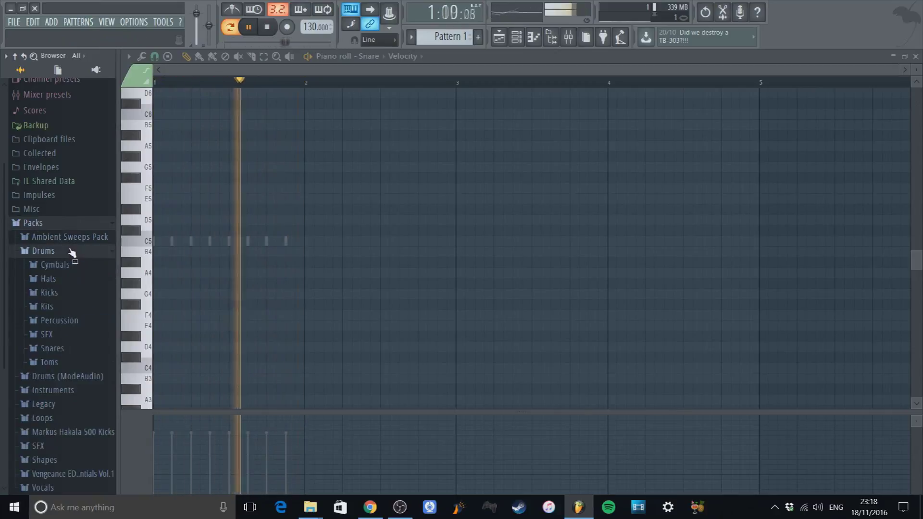
{"action": "left_click", "coordinate": [61, 279]}
{"action": "scroll", "coordinate": [74, 377], "scroll_direction": "down", "scroll_amount": 3}
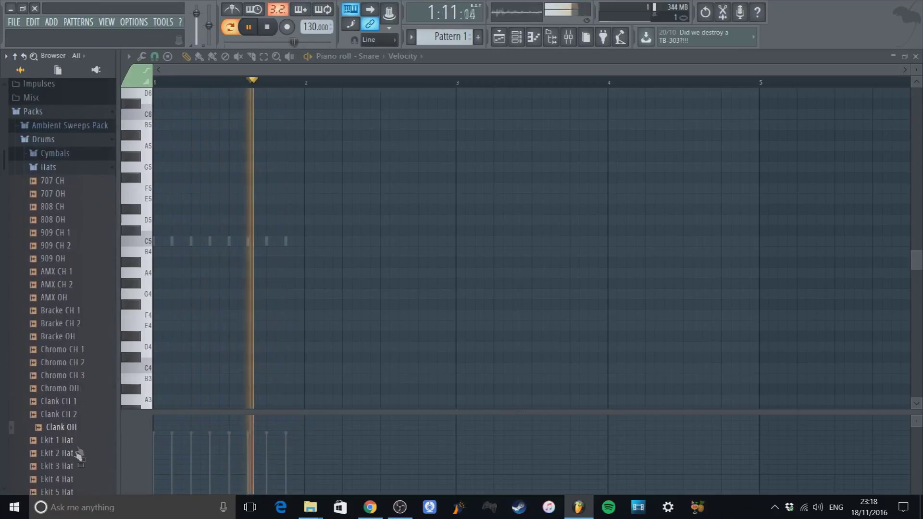
{"action": "key", "text": "space"}
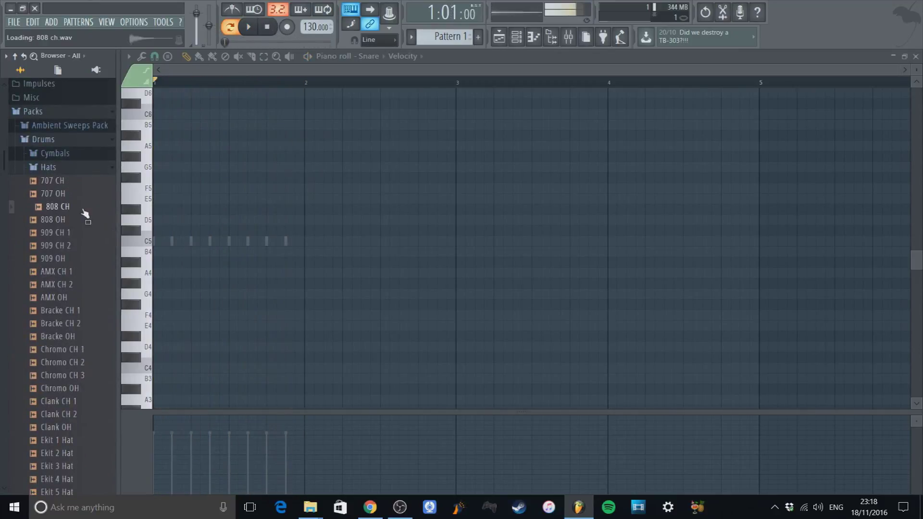
Preview samples from the Kicks folder under Drums and collapse the opened sample folders.
{"action": "left_click", "coordinate": [72, 168]}
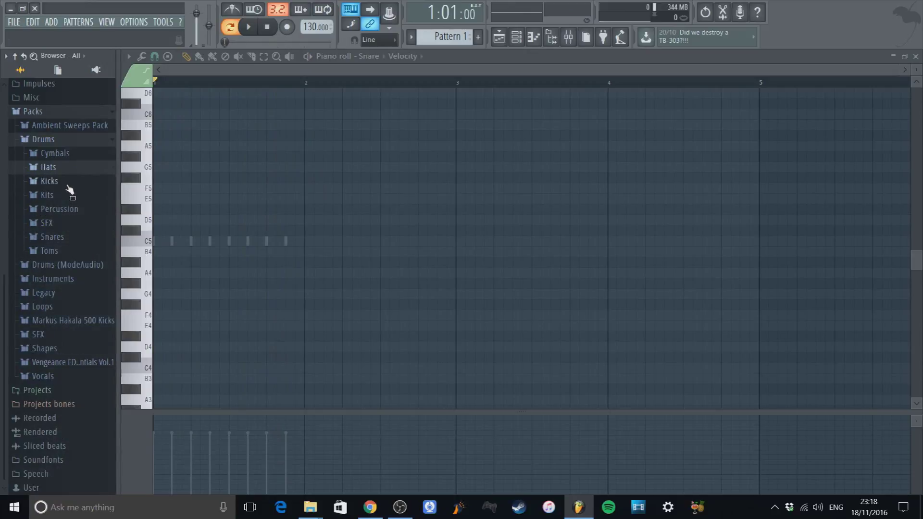
{"action": "left_click", "coordinate": [67, 183]}
{"action": "left_click", "coordinate": [68, 245]}
{"action": "left_click", "coordinate": [95, 391]}
{"action": "left_click", "coordinate": [62, 209]}
{"action": "left_click", "coordinate": [68, 180]}
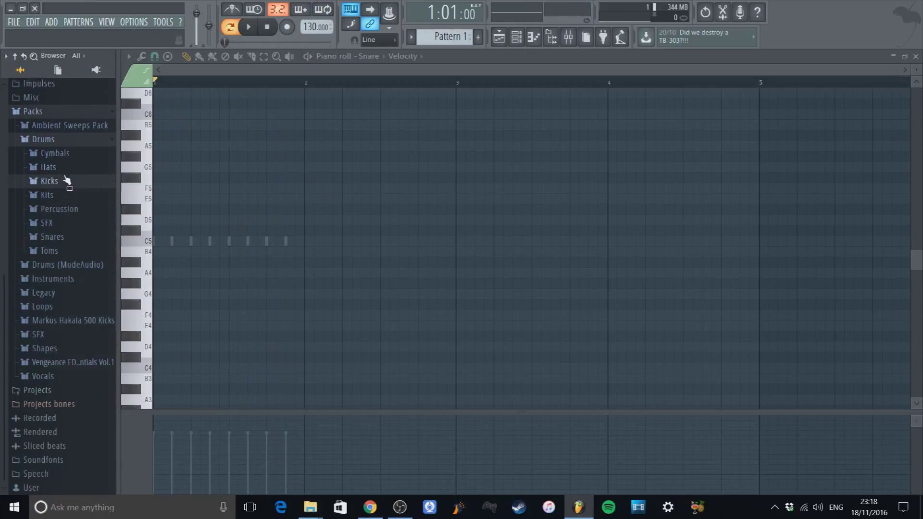
{"action": "left_click", "coordinate": [68, 144]}
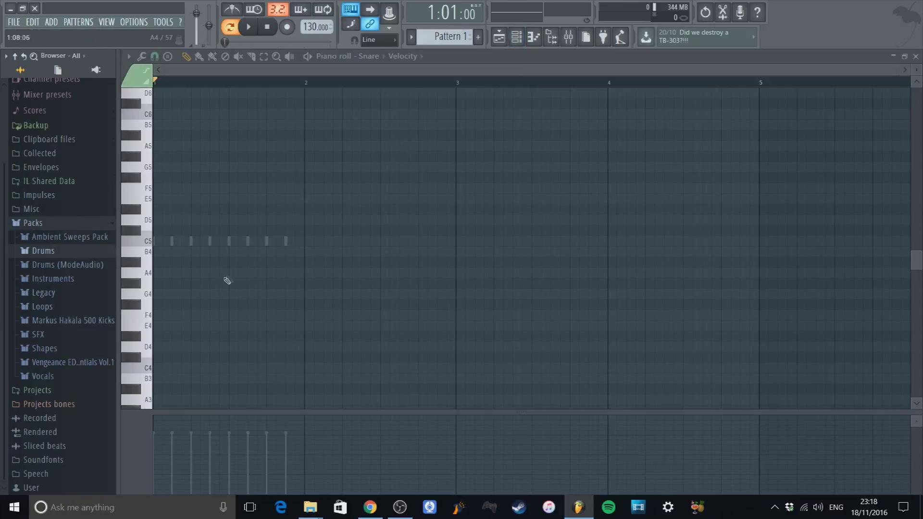
Insert a Sakura instrument channel above Kick in the channel rack, audition it with a few notes and close its window.
{"action": "left_click", "coordinate": [518, 37]}
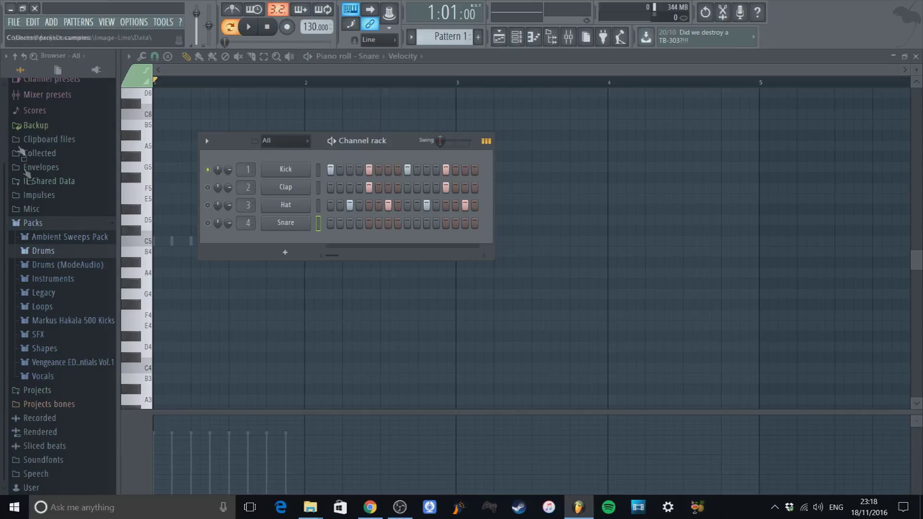
{"action": "right_click", "coordinate": [277, 170]}
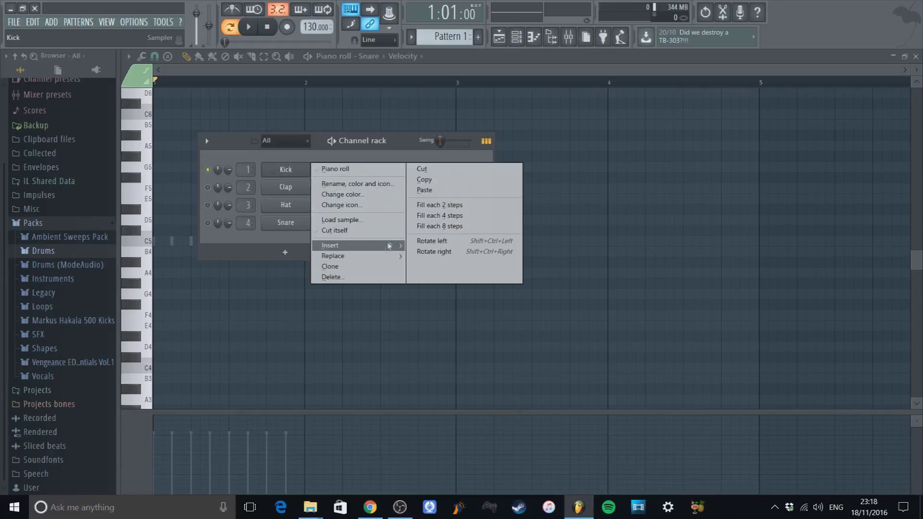
{"action": "mouse_move", "coordinate": [386, 248]}
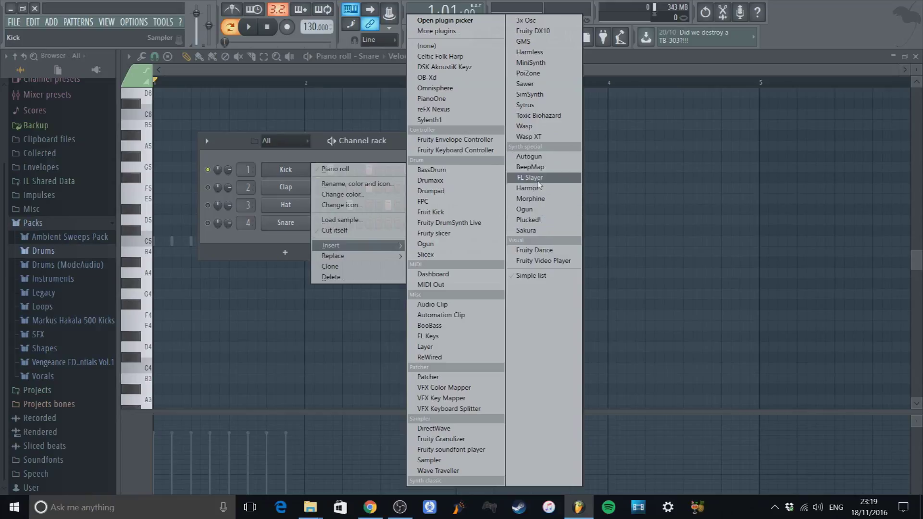
{"action": "left_click", "coordinate": [527, 230]}
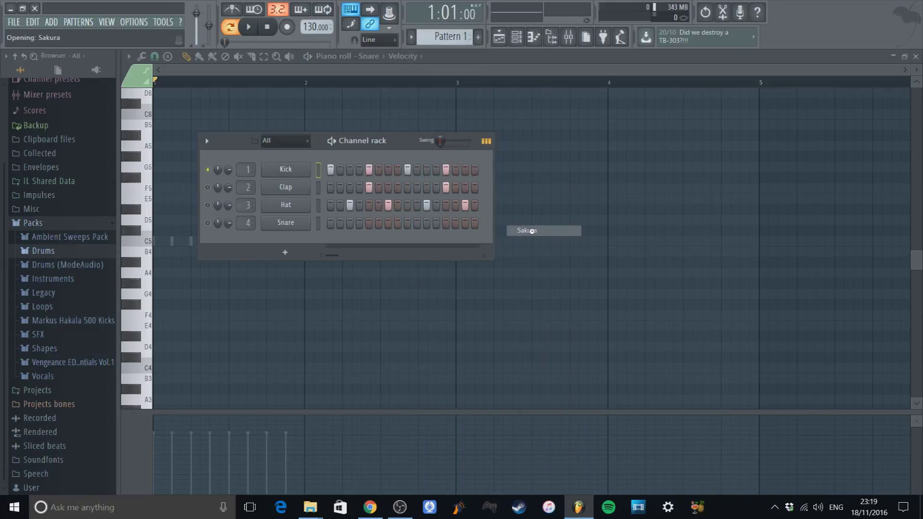
{"action": "left_click_drag", "start_coordinate": [319, 198], "coordinate": [332, 105]}
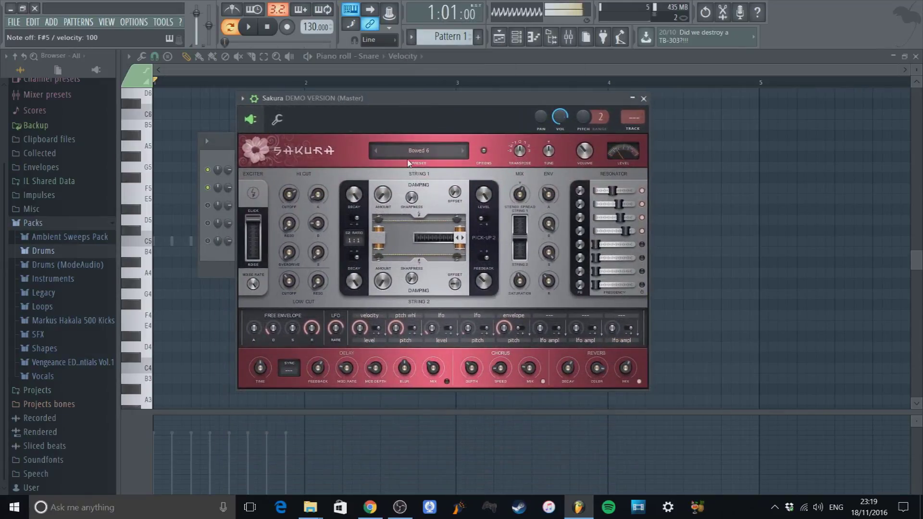
{"action": "key", "text": "h"}
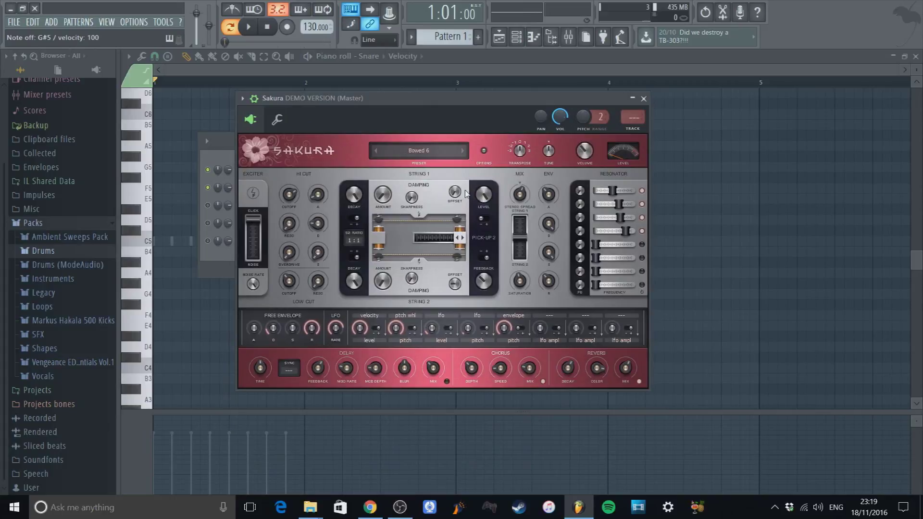
{"action": "left_click", "coordinate": [643, 99]}
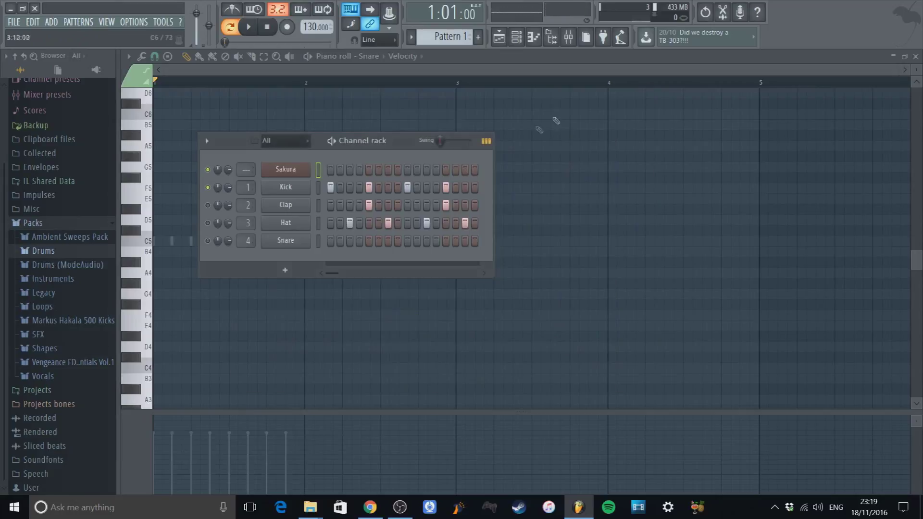
Replace the Sakura channel's instrument with FL Keys and audition it with a note.
{"action": "right_click", "coordinate": [294, 177]}
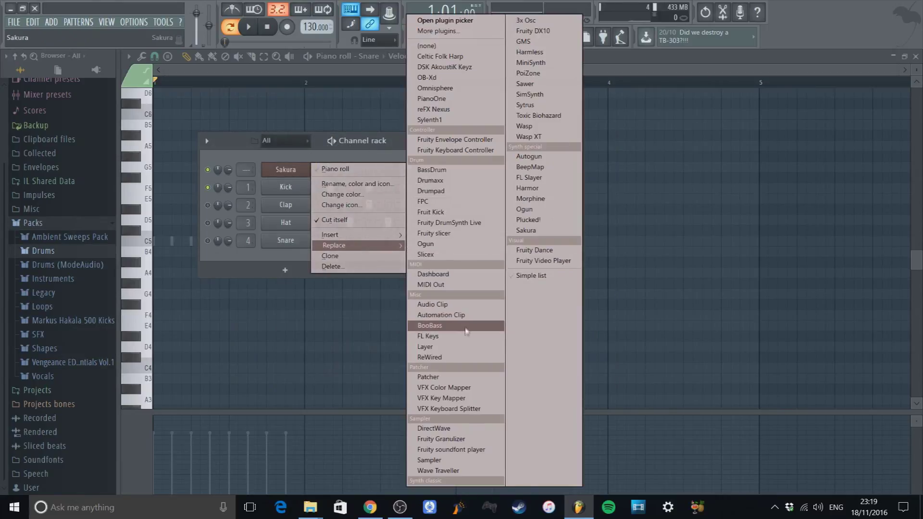
{"action": "left_click", "coordinate": [457, 335]}
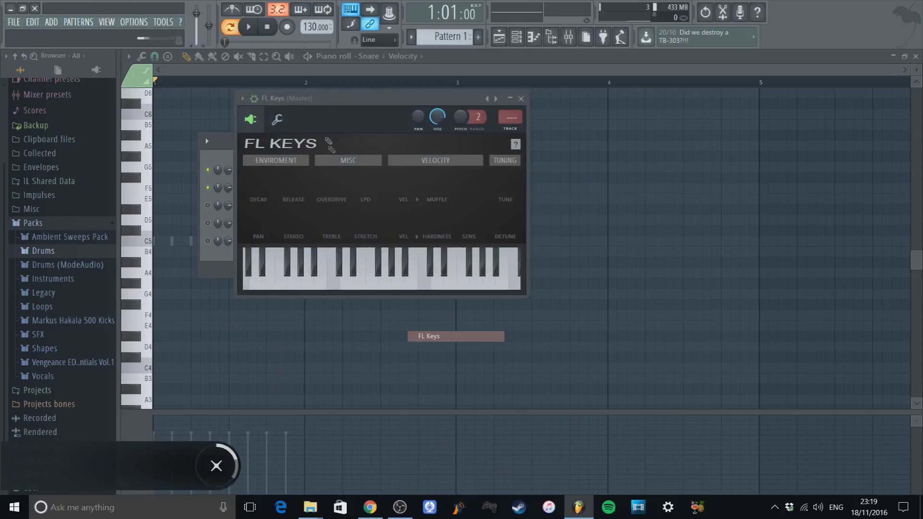
{"action": "left_click_drag", "start_coordinate": [311, 105], "coordinate": [497, 145]}
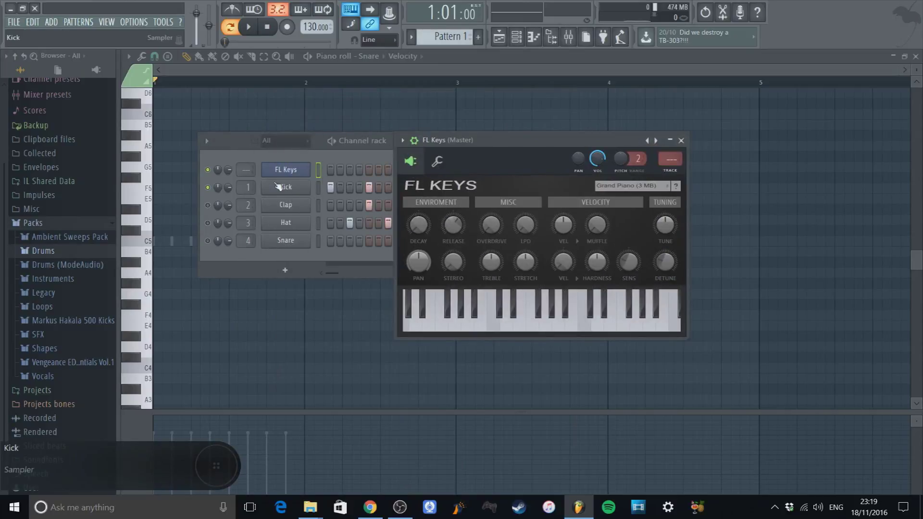
{"action": "key", "text": "g"}
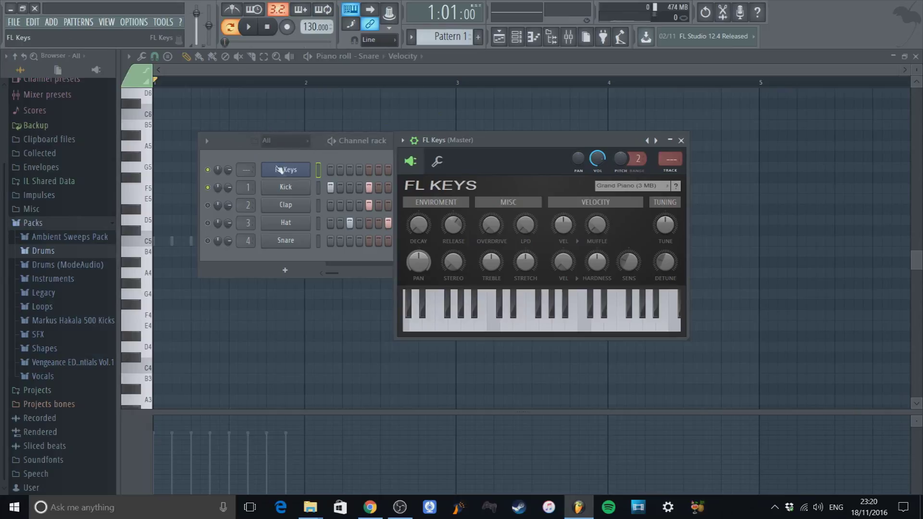
Open the piano roll for FL Keys and compare its channel list with the channel rack.
{"action": "right_click", "coordinate": [291, 177]}
{"action": "left_click", "coordinate": [337, 170]}
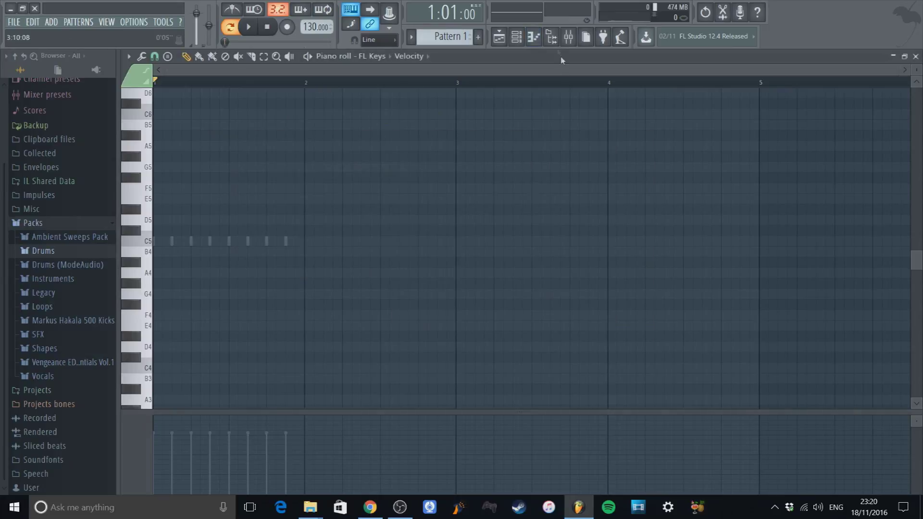
{"action": "left_click", "coordinate": [389, 57]}
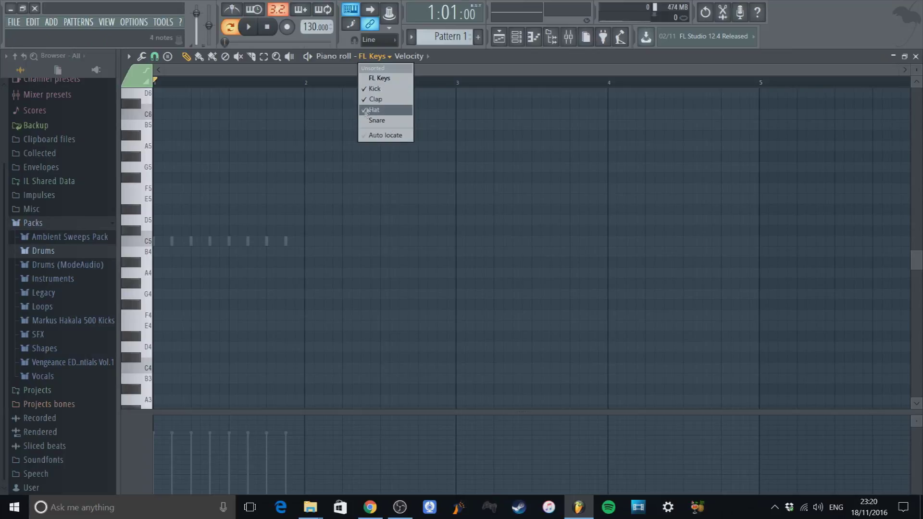
{"action": "left_click", "coordinate": [518, 40]}
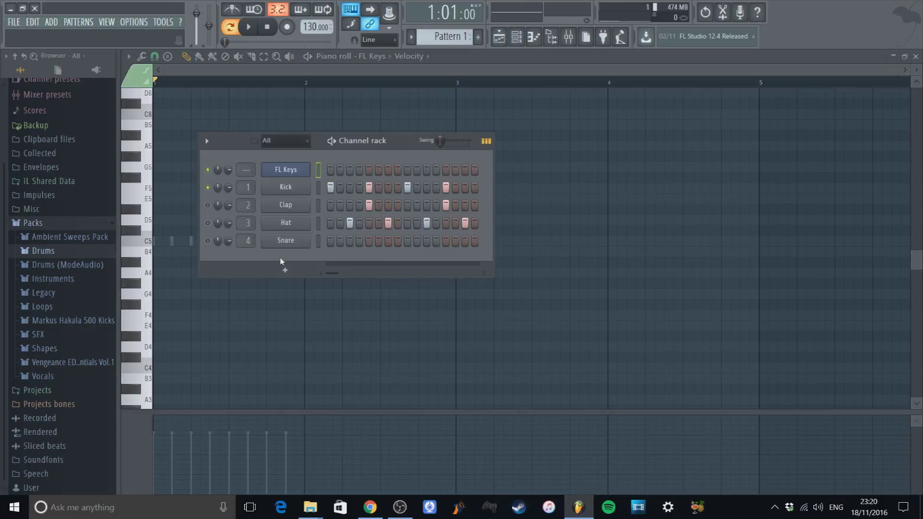
Select FL Keys in the piano roll's channel list, add an F5 note in bar 1 and check the list again.
{"action": "left_click", "coordinate": [387, 56]}
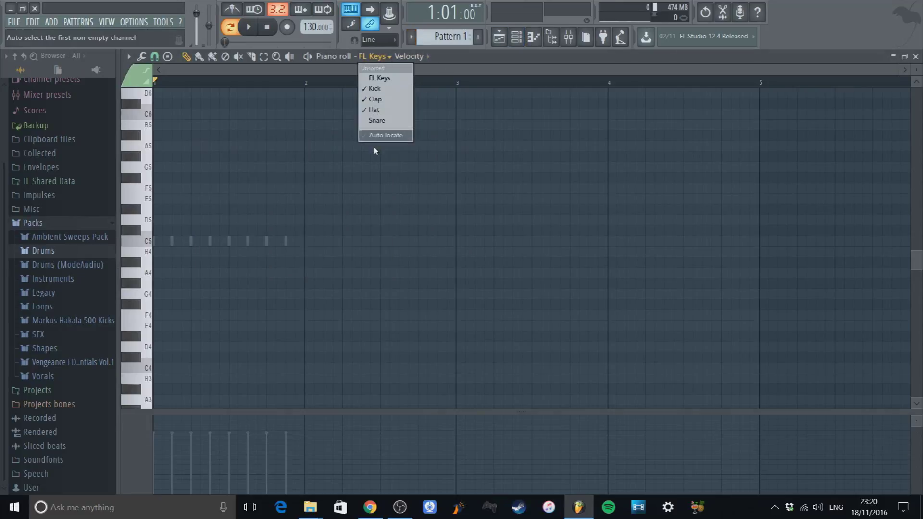
{"action": "left_click", "coordinate": [389, 78]}
{"action": "left_click", "coordinate": [247, 188]}
{"action": "left_click", "coordinate": [387, 56]}
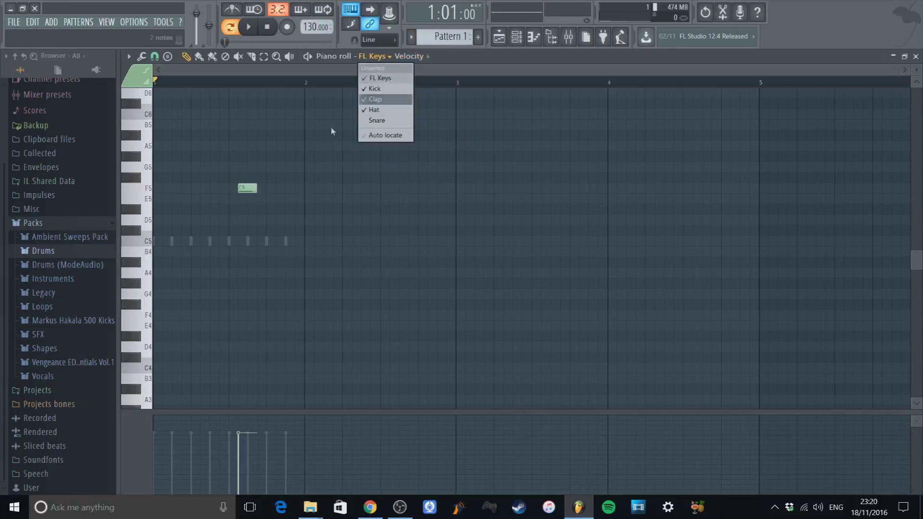
Delete the F5 note from the FL Keys piano roll, browse the empty patterns and return to Pattern 1.
{"action": "right_click", "coordinate": [249, 192]}
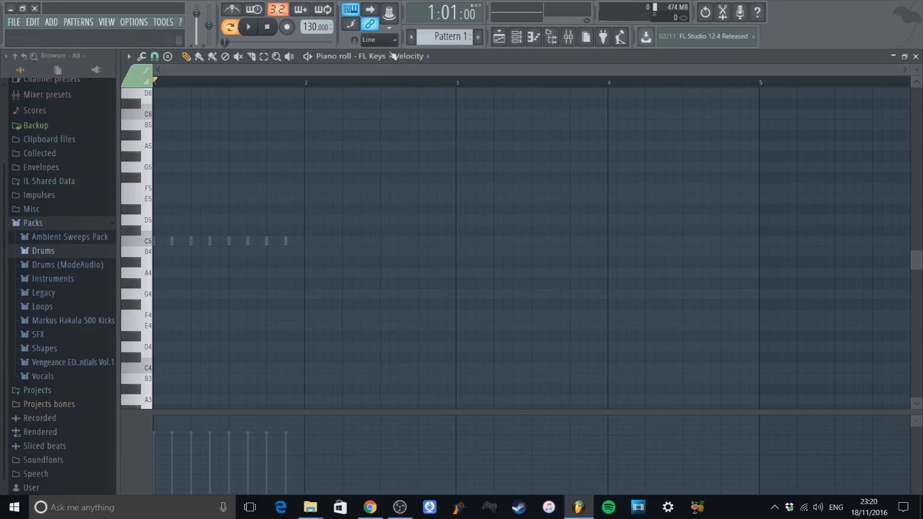
{"action": "scroll", "coordinate": [447, 39], "scroll_direction": "down", "scroll_amount": 2}
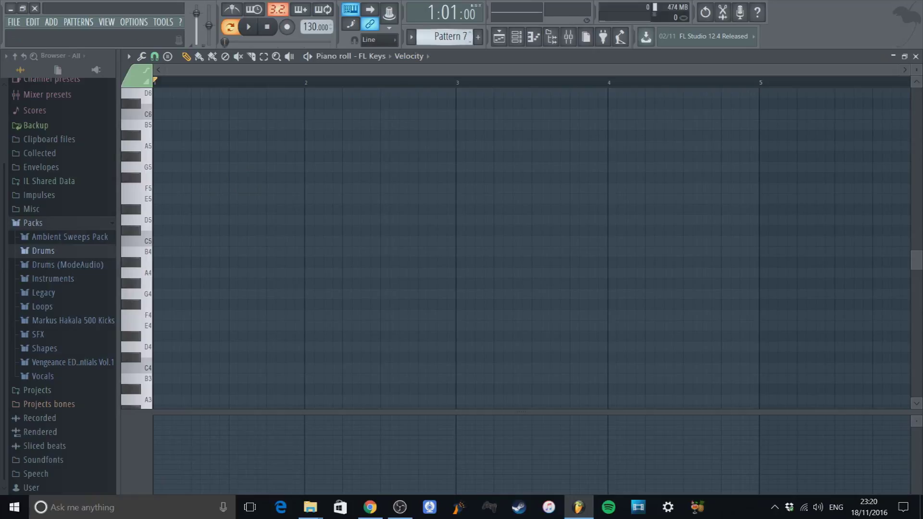
{"action": "left_click", "coordinate": [447, 40]}
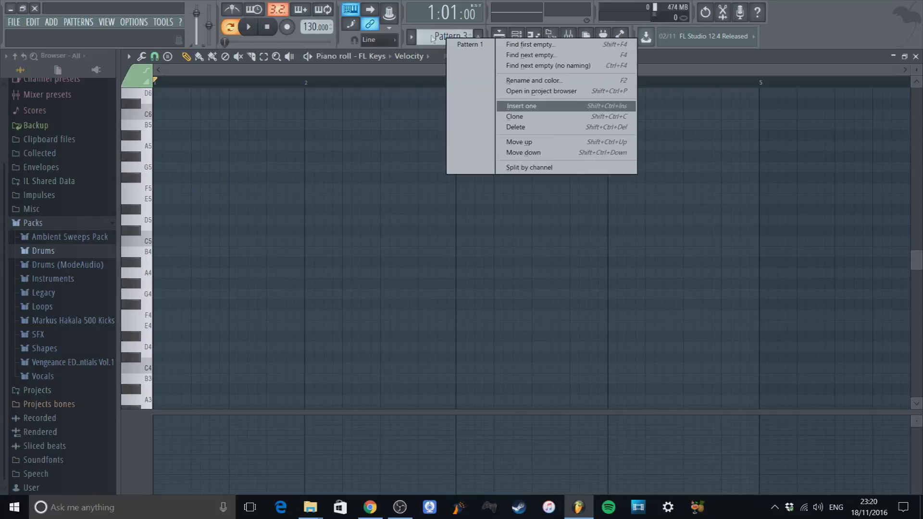
{"action": "left_click", "coordinate": [469, 44]}
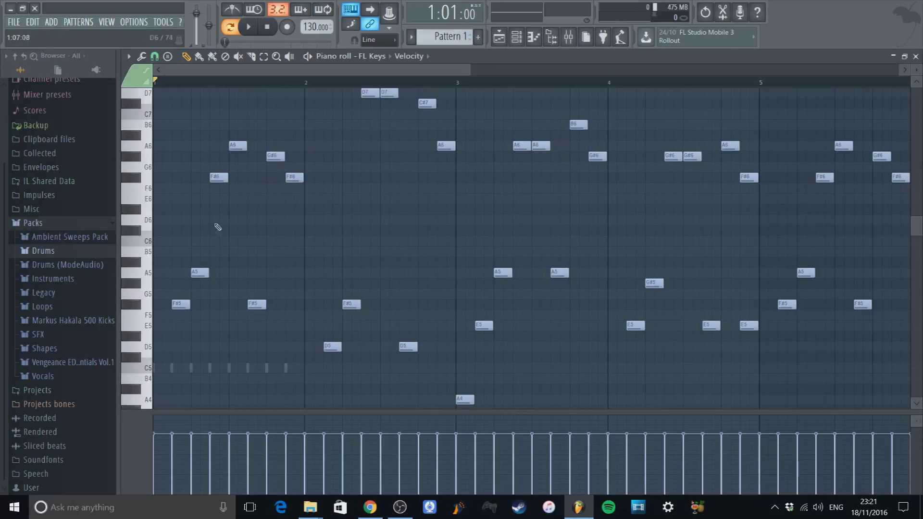
Play Pattern 1 while viewing the channel rack and the full FL Keys melody in the piano roll, and stop playback.
{"action": "left_click", "coordinate": [533, 37]}
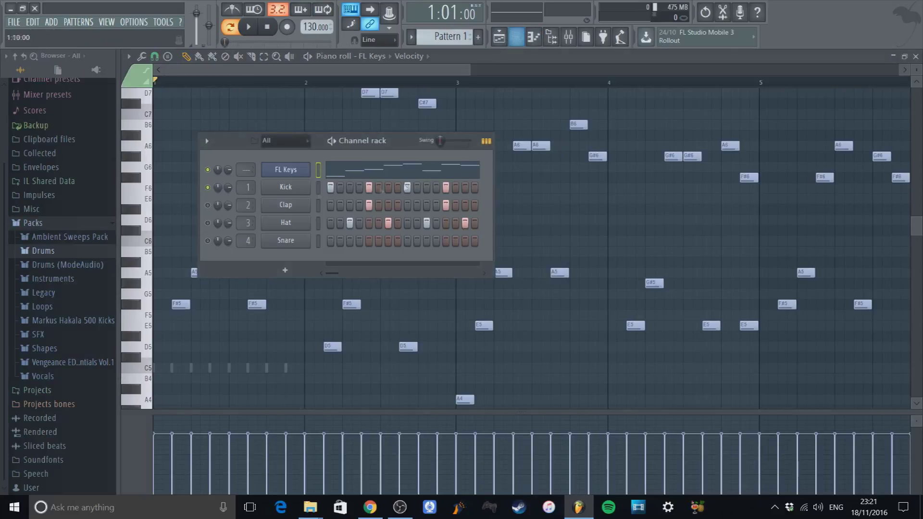
{"action": "left_click", "coordinate": [248, 29]}
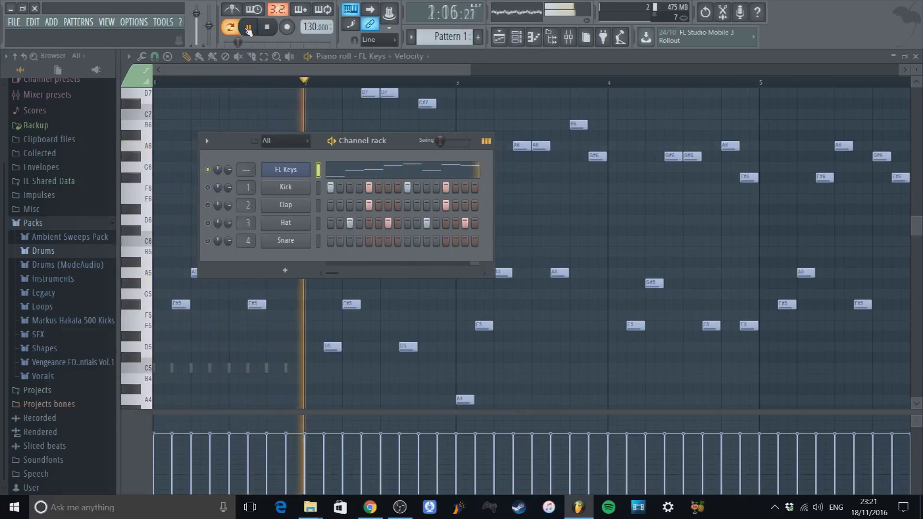
{"action": "left_click", "coordinate": [290, 75]}
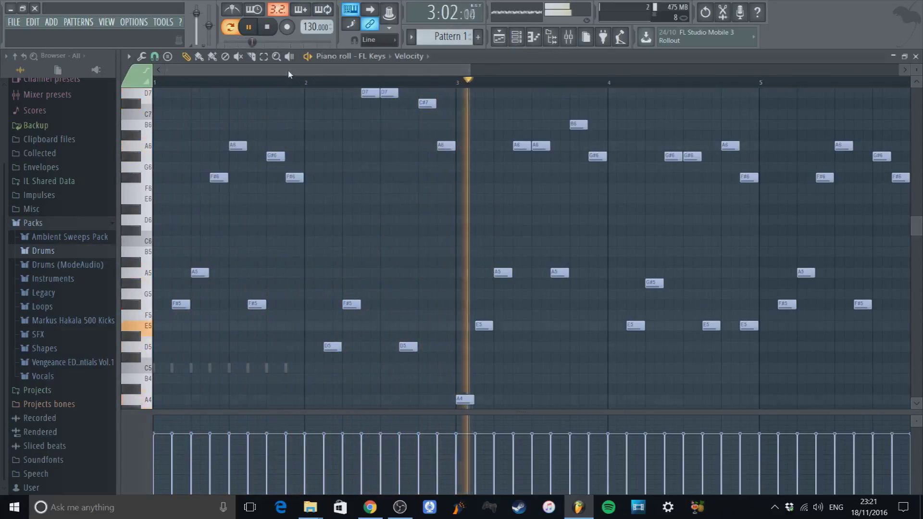
{"action": "scroll", "coordinate": [297, 83], "scroll_direction": "down", "scroll_amount": 3}
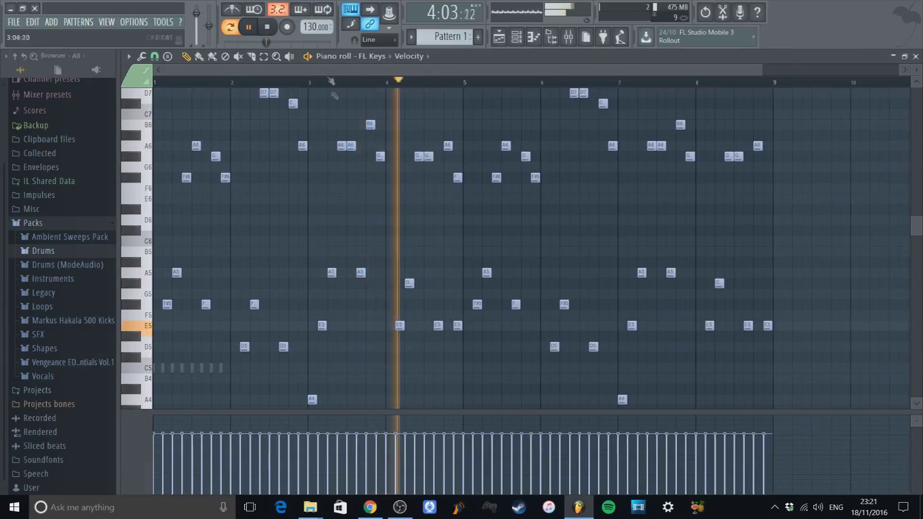
{"action": "key", "text": "space"}
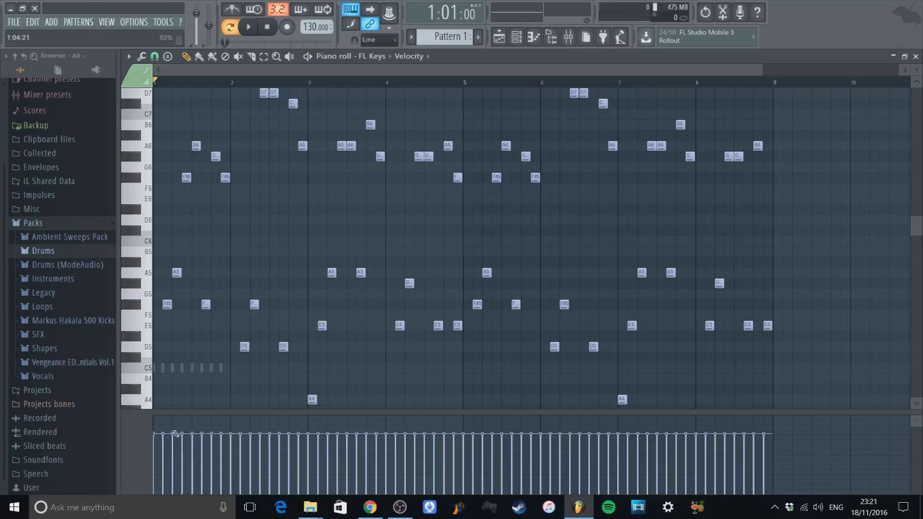
View the Note pan values below the FL Keys notes and switch the lane back to Note velocity.
{"action": "left_click", "coordinate": [140, 447]}
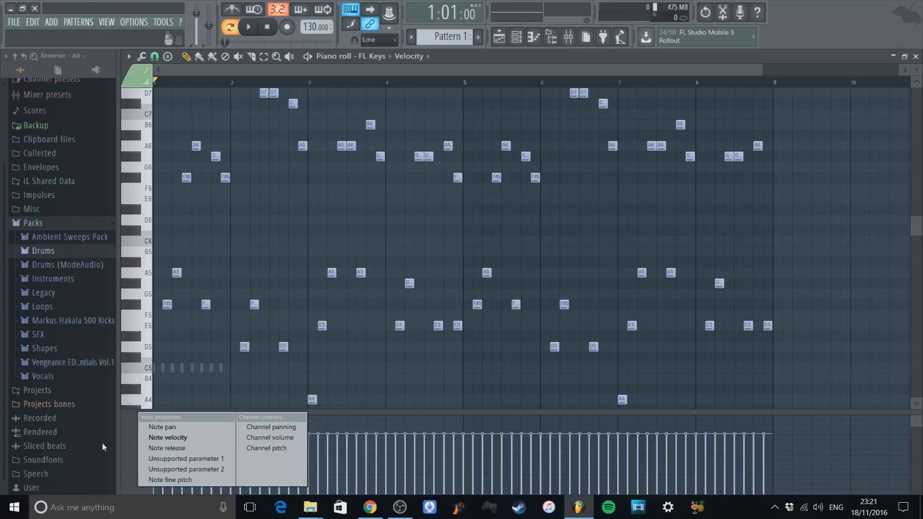
{"action": "left_click", "coordinate": [162, 427]}
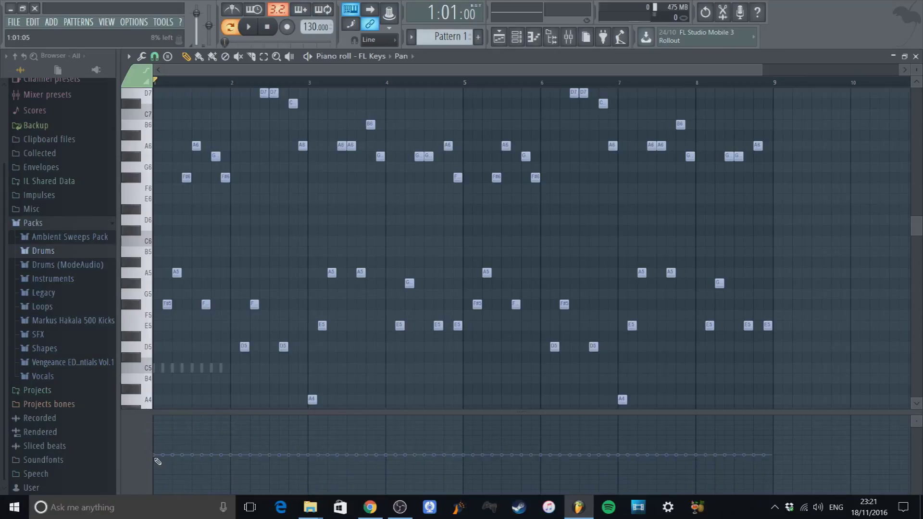
{"action": "left_click", "coordinate": [155, 417]}
{"action": "left_click", "coordinate": [186, 429]}
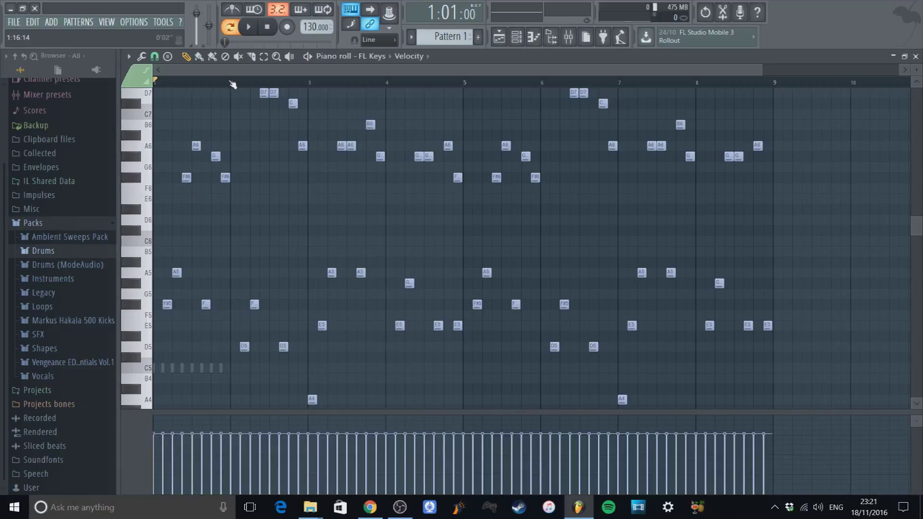
Select bar 1 of the FL Keys melody on the piano roll timeline and audition it.
{"action": "left_click_drag", "start_coordinate": [230, 83], "coordinate": [155, 83]}
{"action": "key", "text": "space"}
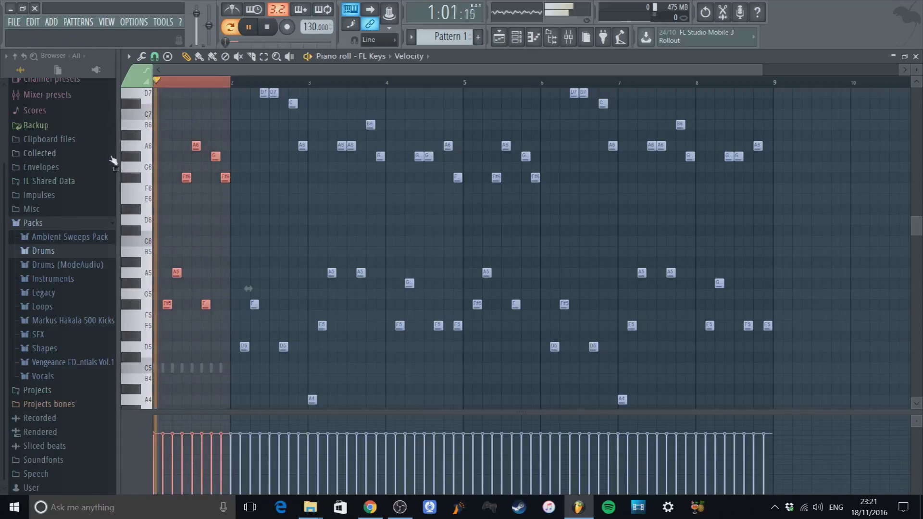
{"action": "key", "text": "space"}
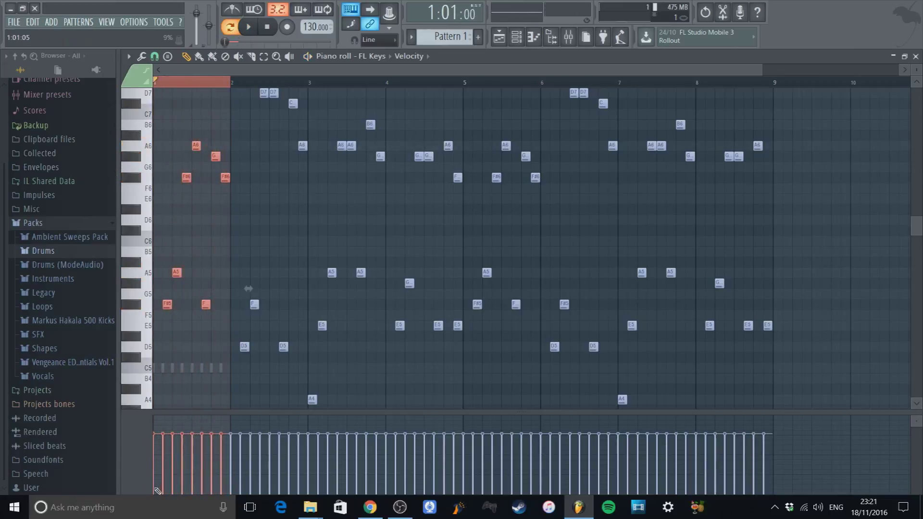
Lower the velocities of the bar 1 notes, redraw them with a slight rise and audition each version.
{"action": "left_click_drag", "start_coordinate": [154, 488], "coordinate": [318, 492]}
{"action": "key", "text": "space"}
{"action": "key", "text": "space"}
{"action": "left_click_drag", "start_coordinate": [159, 474], "coordinate": [229, 460]}
{"action": "key", "text": "space"}
{"action": "key", "text": "space"}
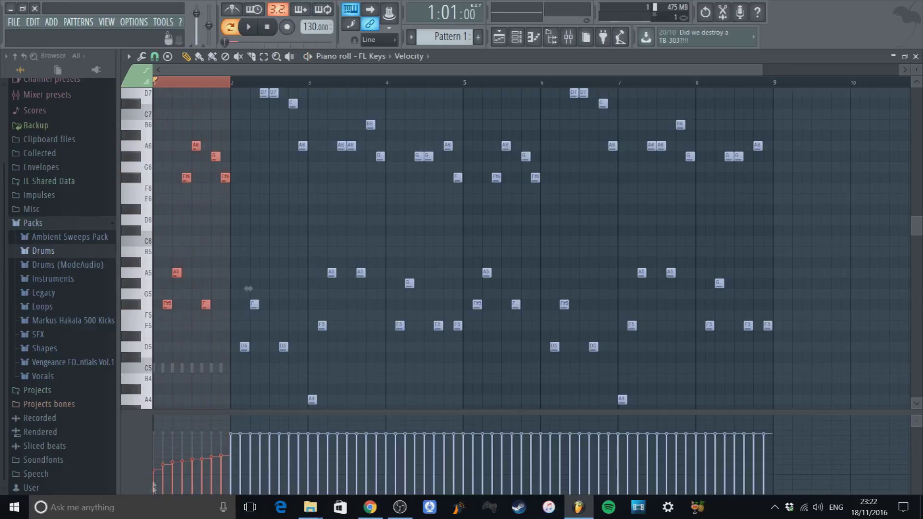
Redraw the bar 1 note velocities as a steep rising ramp from quiet to loud and audition it.
{"action": "left_click_drag", "start_coordinate": [179, 462], "coordinate": [237, 424]}
{"action": "key", "text": "space"}
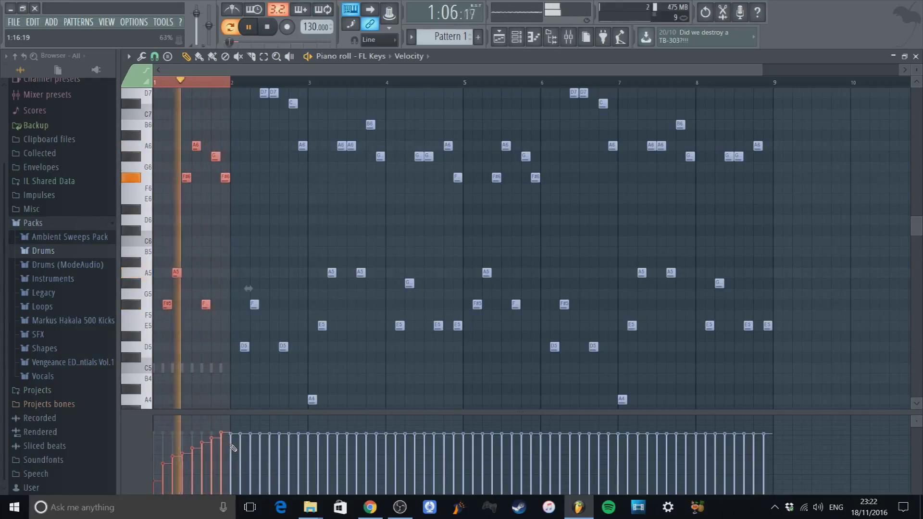
{"action": "key", "text": "space"}
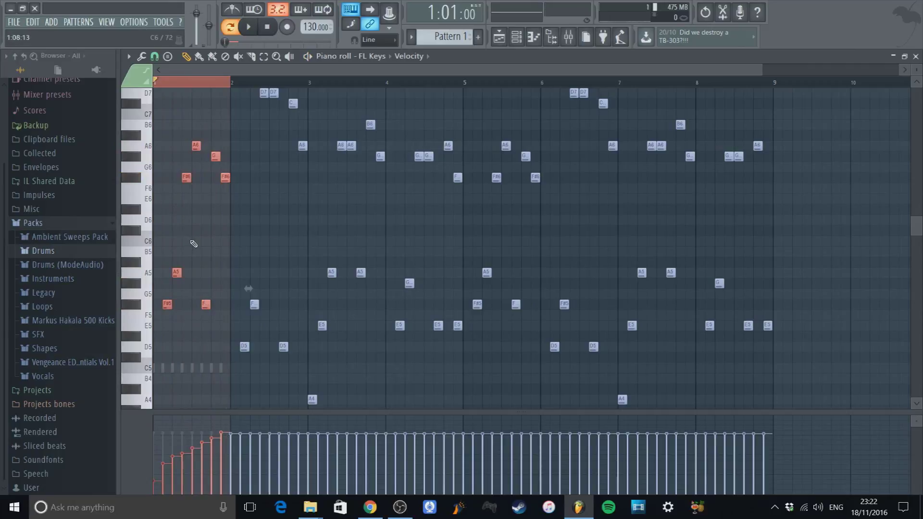
Deselect the bar 1 notes, clear the time selection and undo the last note changes.
{"action": "left_click", "coordinate": [222, 226], "text": "ctrl"}
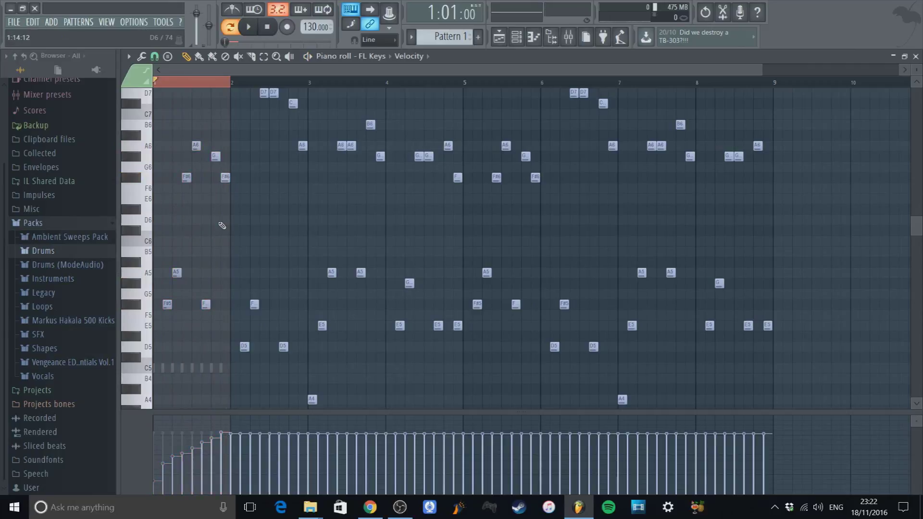
{"action": "left_click", "coordinate": [201, 89]}
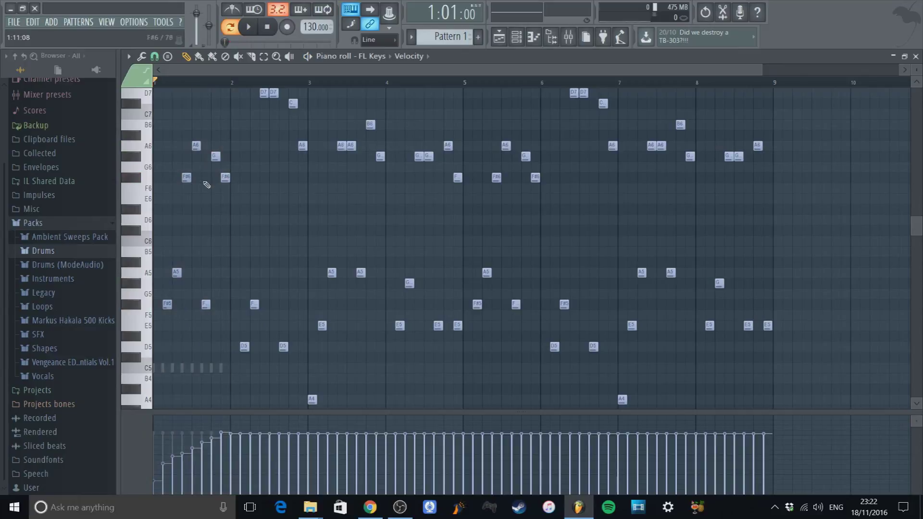
{"action": "key", "text": "ctrl+z"}
{"action": "key", "text": "ctrl+z"}
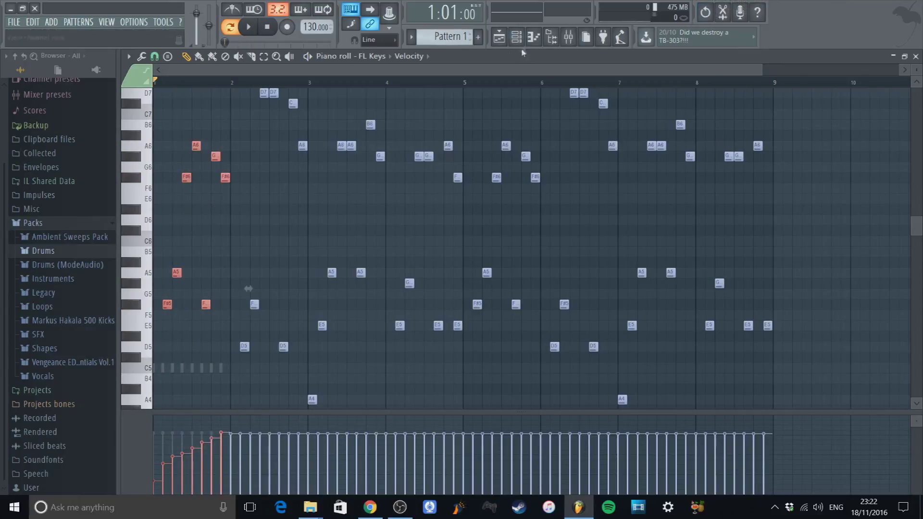
Try different vertical note sizes and a closer horizontal zoom on the FL Keys notes in the piano roll.
{"action": "left_click_drag", "start_coordinate": [917, 70], "coordinate": [916, 78]}
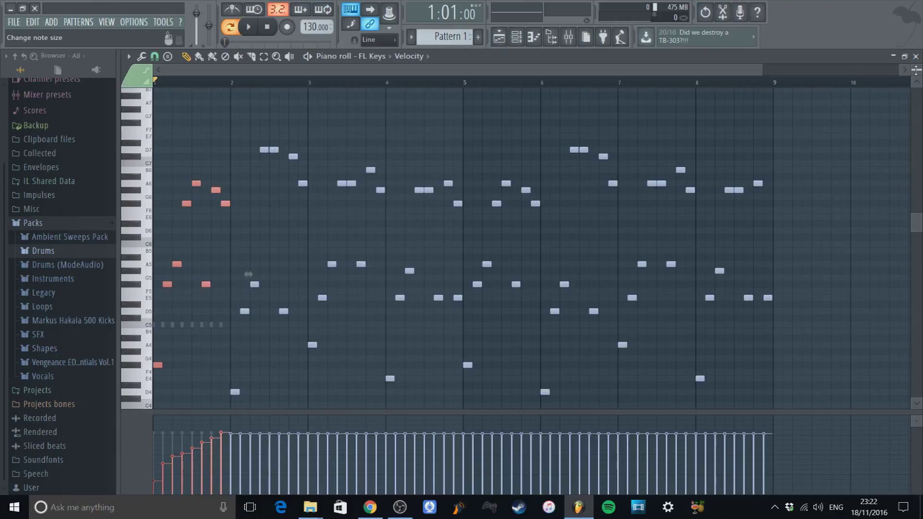
{"action": "scroll", "coordinate": [248, 274], "scroll_direction": "up", "scroll_amount": 5}
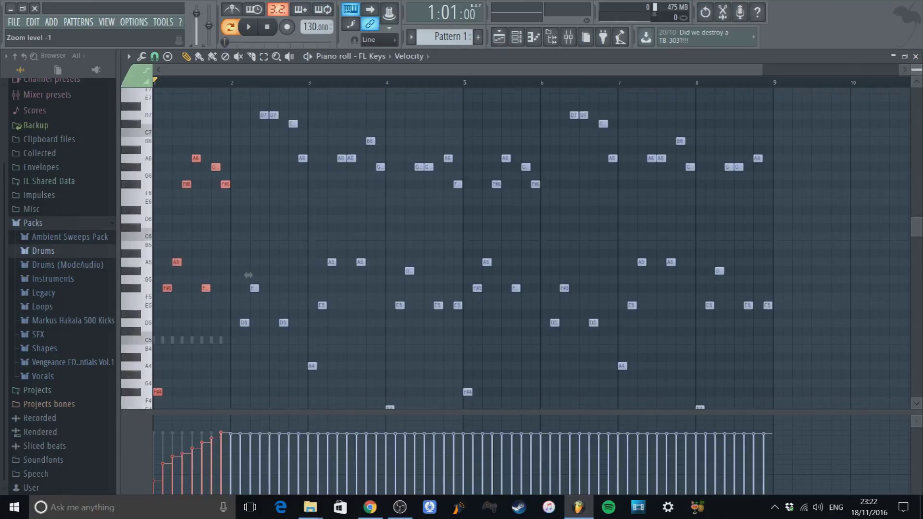
{"action": "scroll", "coordinate": [249, 295], "scroll_direction": "down", "scroll_amount": 12}
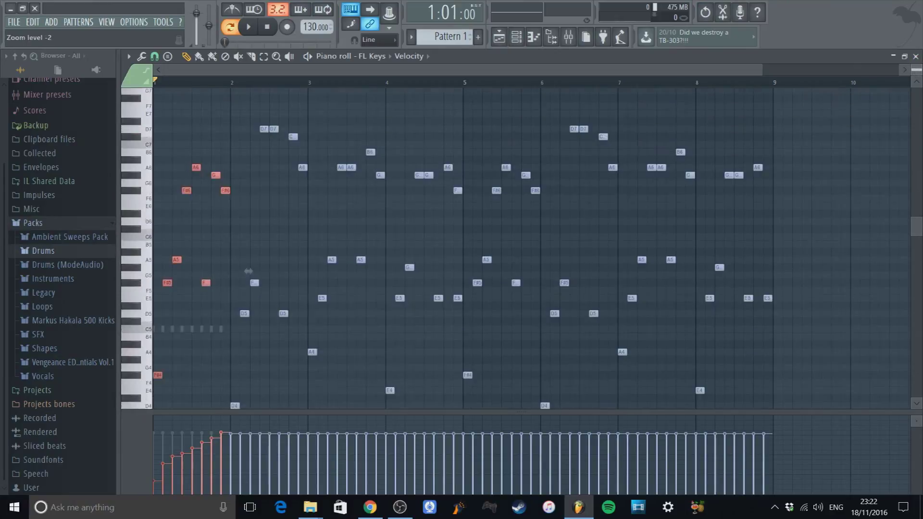
{"action": "scroll", "coordinate": [248, 269], "scroll_direction": "up", "scroll_amount": 8}
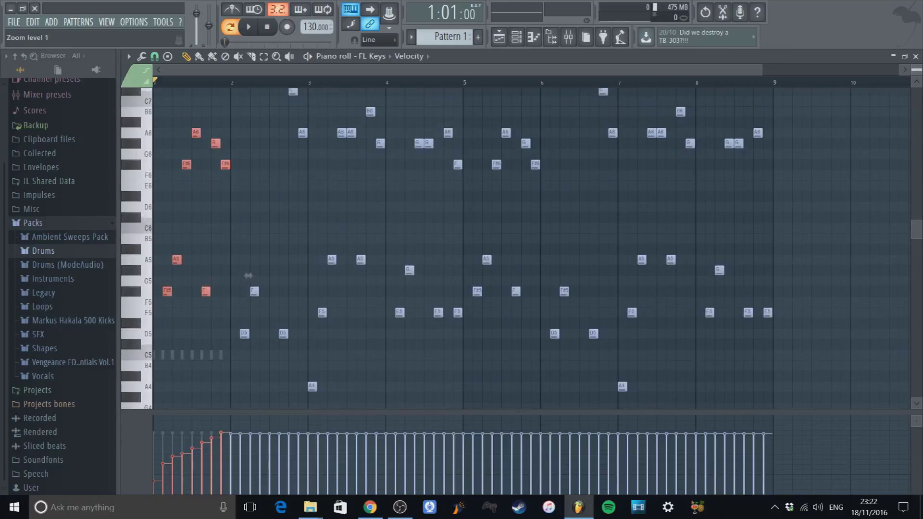
{"action": "scroll", "coordinate": [325, 91], "scroll_direction": "up", "scroll_amount": 4}
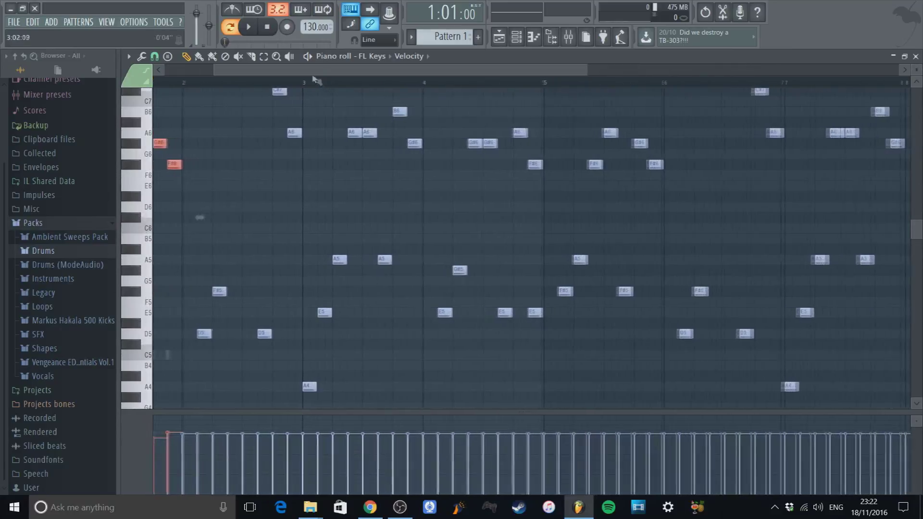
Place Pattern 1 at bar 1 of Track 1 in the playlist and audition the clip.
{"action": "left_click", "coordinate": [499, 36]}
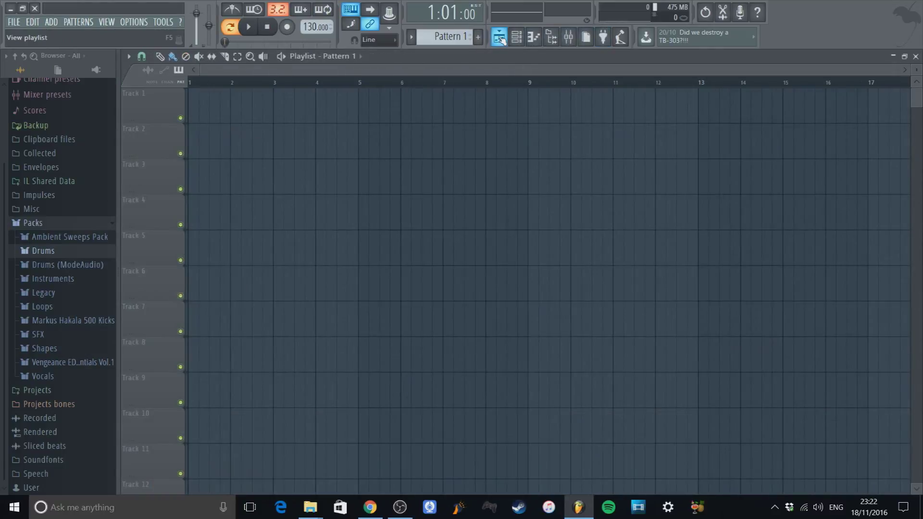
{"action": "left_click", "coordinate": [192, 93]}
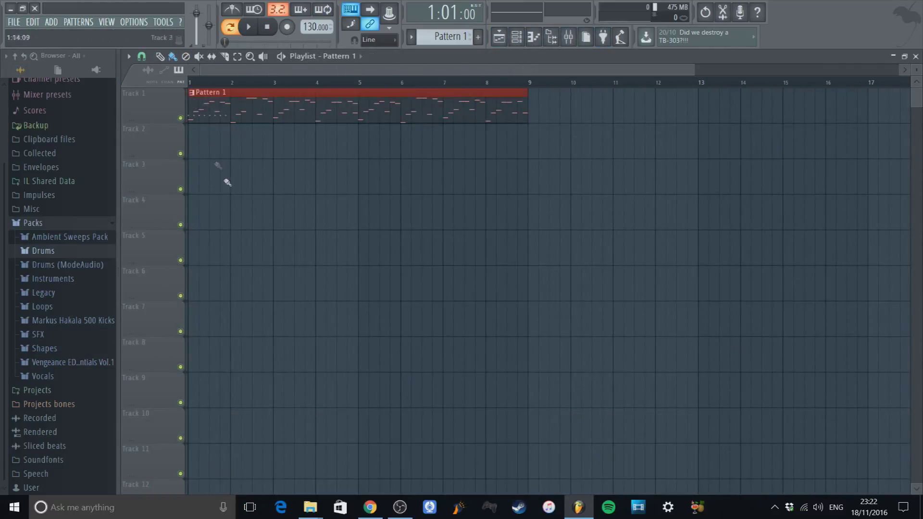
{"action": "key", "text": "space"}
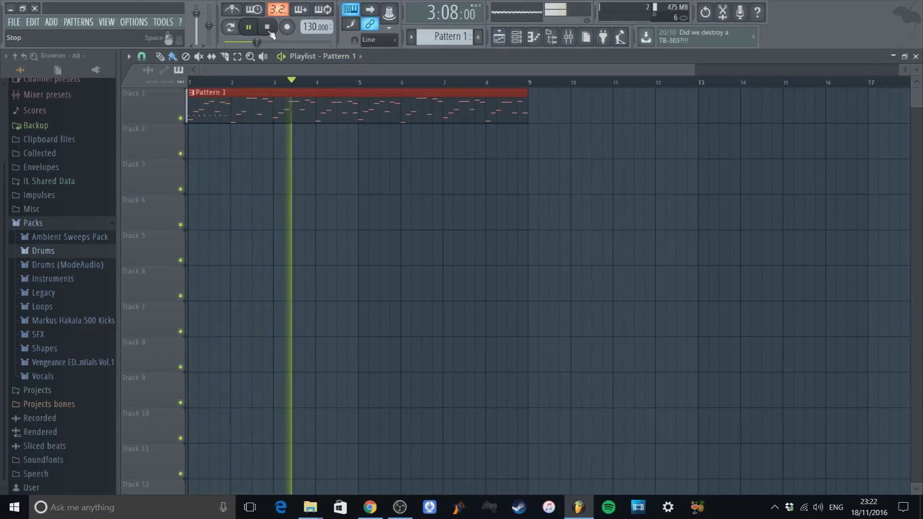
{"action": "key", "text": "space"}
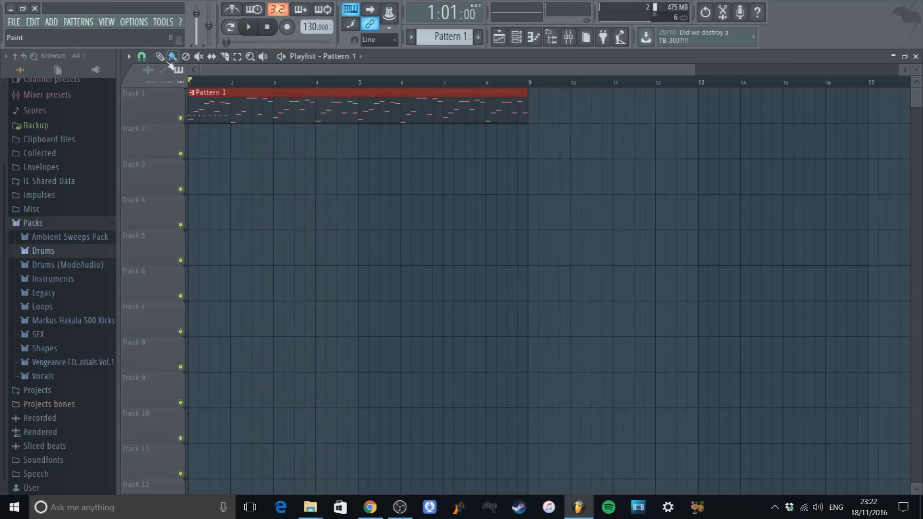
Look through the playlist options, including the Group and Snap choices.
{"action": "left_click", "coordinate": [131, 58]}
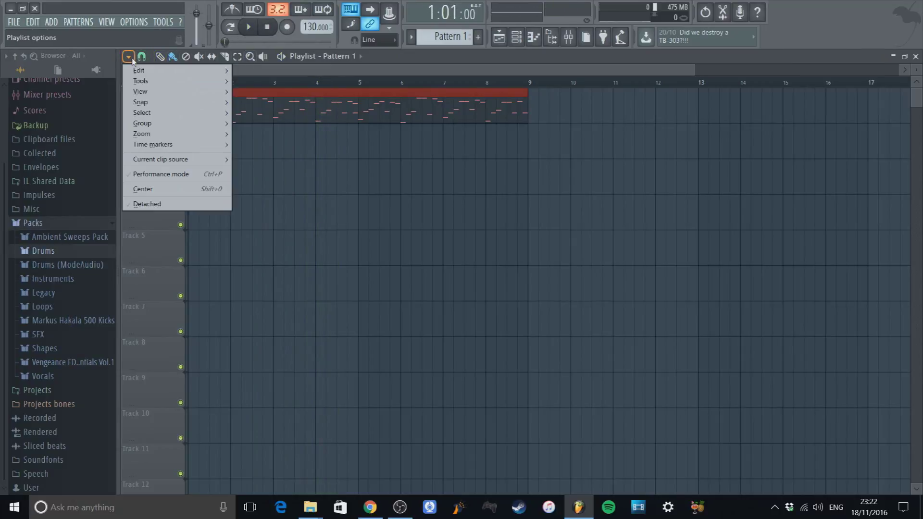
{"action": "mouse_move", "coordinate": [159, 127]}
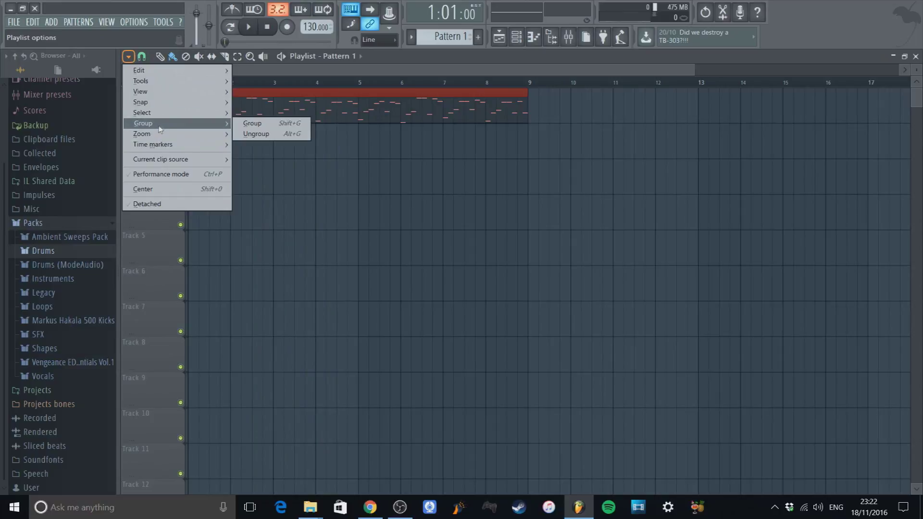
{"action": "mouse_move", "coordinate": [159, 103]}
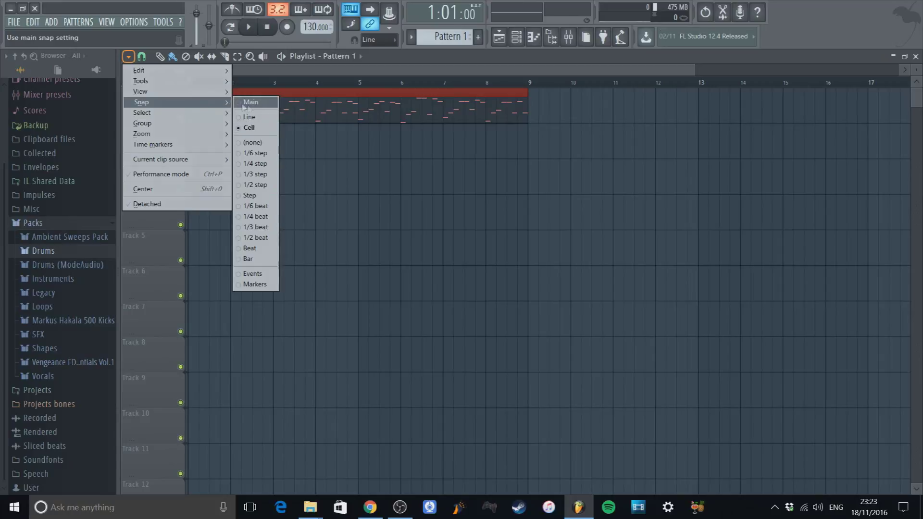
Set the playlist snap to Cell, and test it by placing a Pattern 1 clip at the start of Track 2 and deleting it.
{"action": "left_click", "coordinate": [142, 56]}
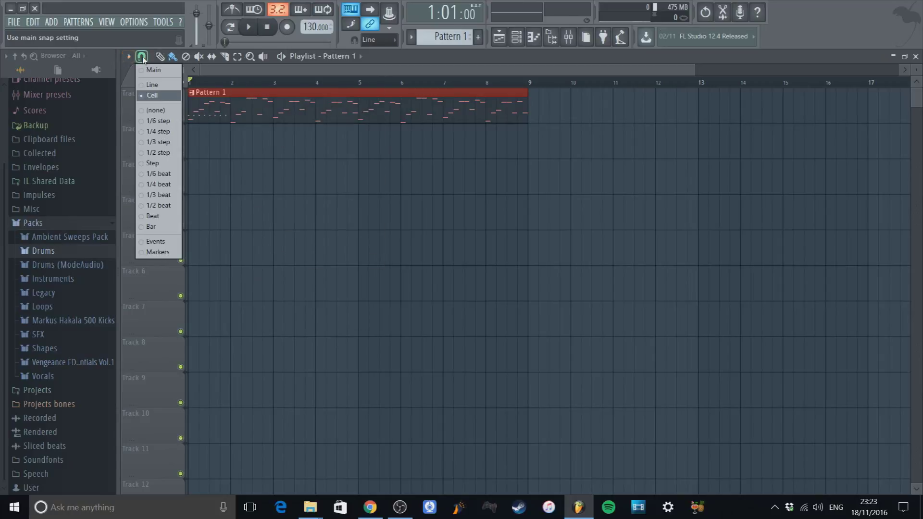
{"action": "left_click", "coordinate": [157, 98]}
{"action": "mouse_move", "coordinate": [197, 147]}
{"action": "left_mouse_down"}
{"action": "mouse_move", "coordinate": [214, 140]}
{"action": "mouse_move", "coordinate": [205, 144]}
{"action": "left_mouse_up"}
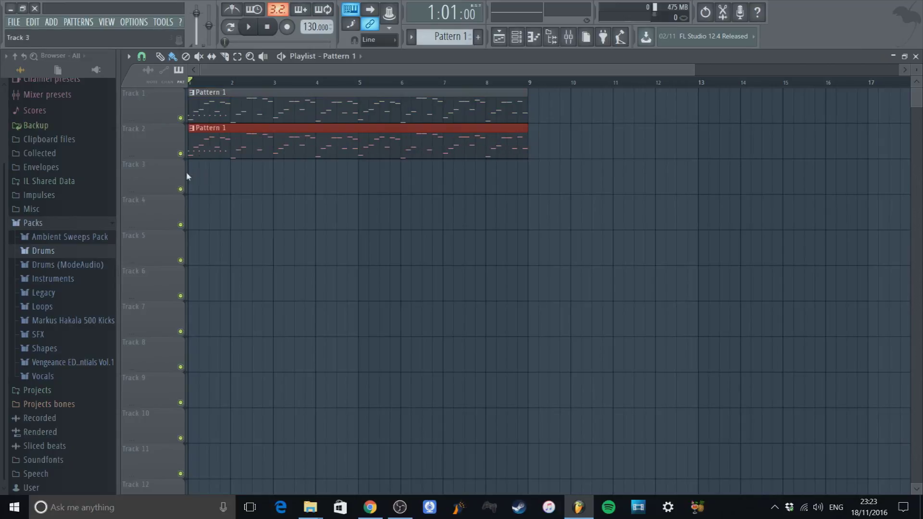
{"action": "right_click", "coordinate": [196, 146]}
Set the playlist snap to 1/2 step and test it by shifting the Track 1 clip in small increments.
{"action": "left_click", "coordinate": [141, 56]}
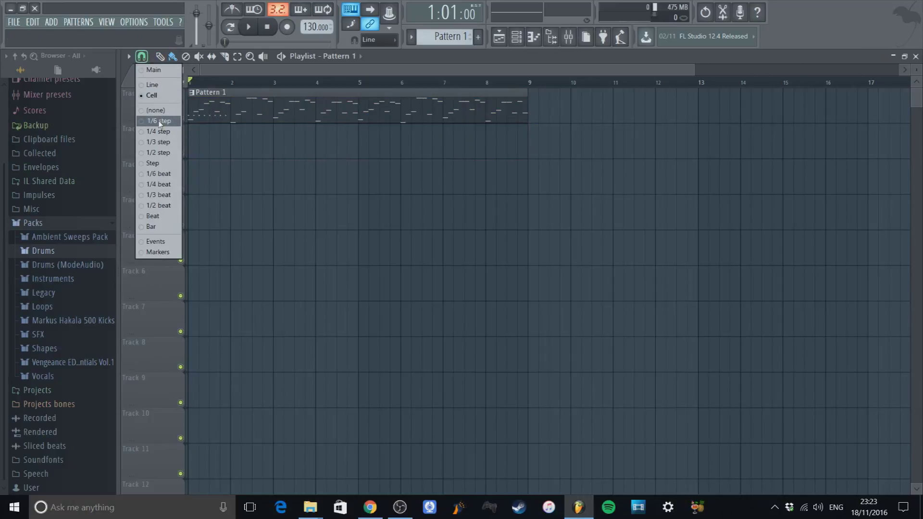
{"action": "key", "text": "F6"}
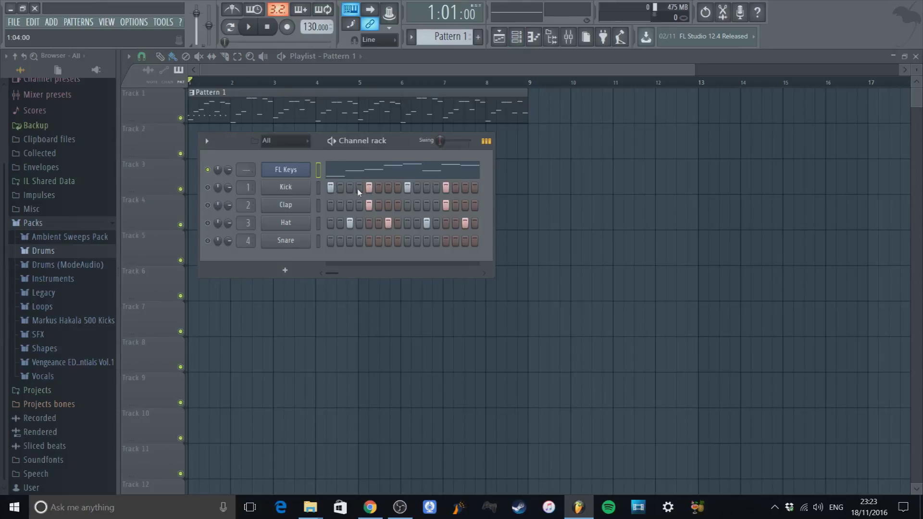
{"action": "left_click", "coordinate": [142, 56]}
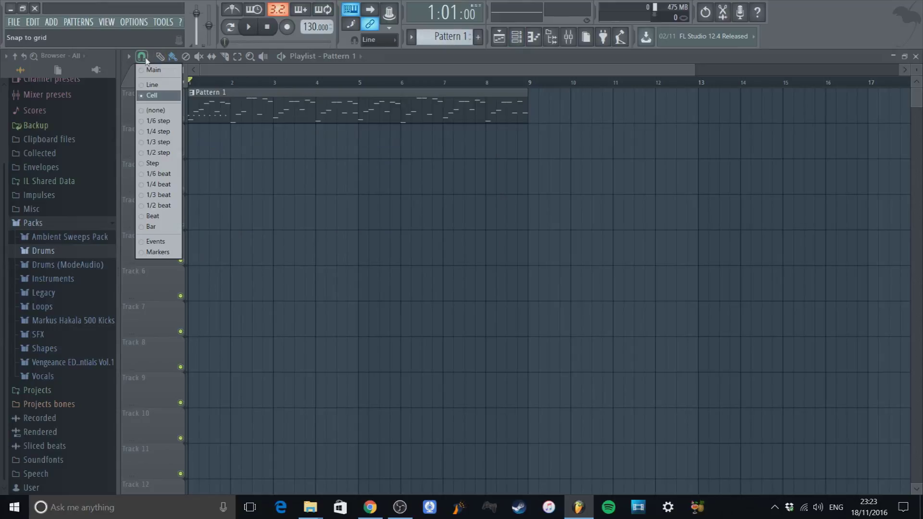
{"action": "left_click", "coordinate": [165, 153]}
{"action": "left_click_drag", "start_coordinate": [195, 112], "coordinate": [208, 113]}
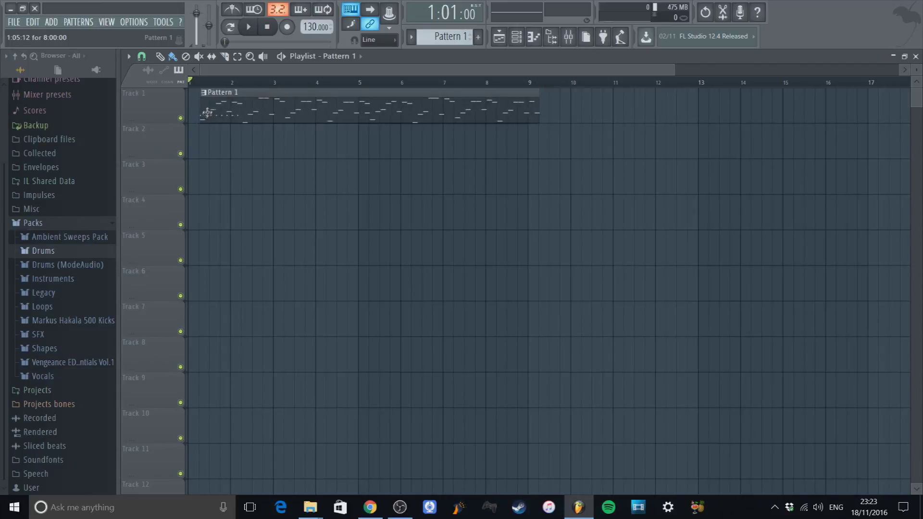
{"action": "scroll", "coordinate": [213, 85], "scroll_direction": "up", "scroll_amount": 5}
{"action": "left_click_drag", "start_coordinate": [231, 74], "coordinate": [206, 76]}
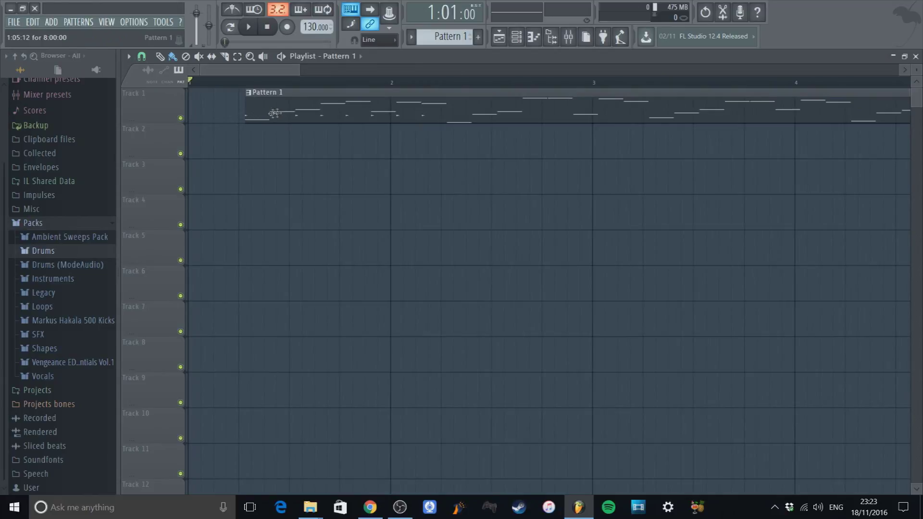
{"action": "left_click_drag", "start_coordinate": [298, 118], "coordinate": [269, 121]}
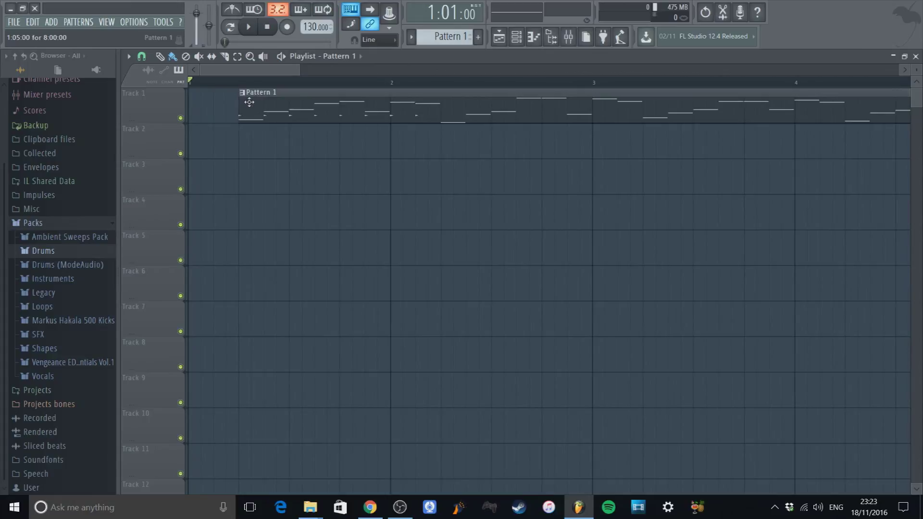
{"action": "left_click_drag", "start_coordinate": [253, 103], "coordinate": [270, 106]}
Set the playlist snap back to Cell and move the Pattern 1 clip to bar 1 of Track 1.
{"action": "left_click", "coordinate": [143, 56]}
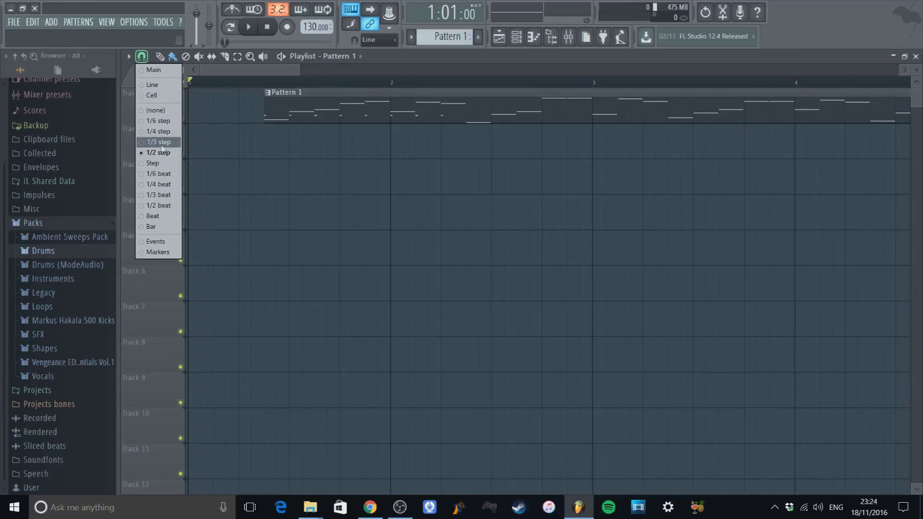
{"action": "left_click", "coordinate": [153, 96]}
{"action": "left_click_drag", "start_coordinate": [266, 110], "coordinate": [191, 107]}
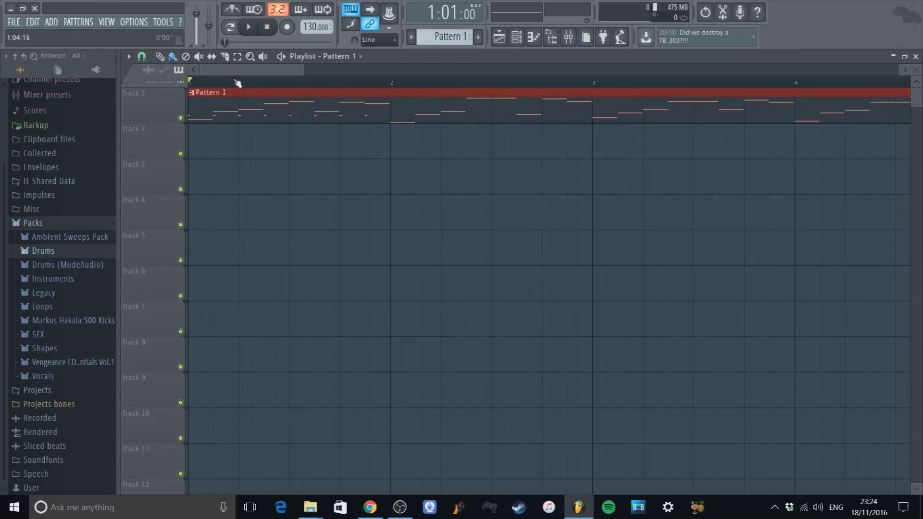
{"action": "scroll", "coordinate": [235, 92], "scroll_direction": "down", "scroll_amount": 4}
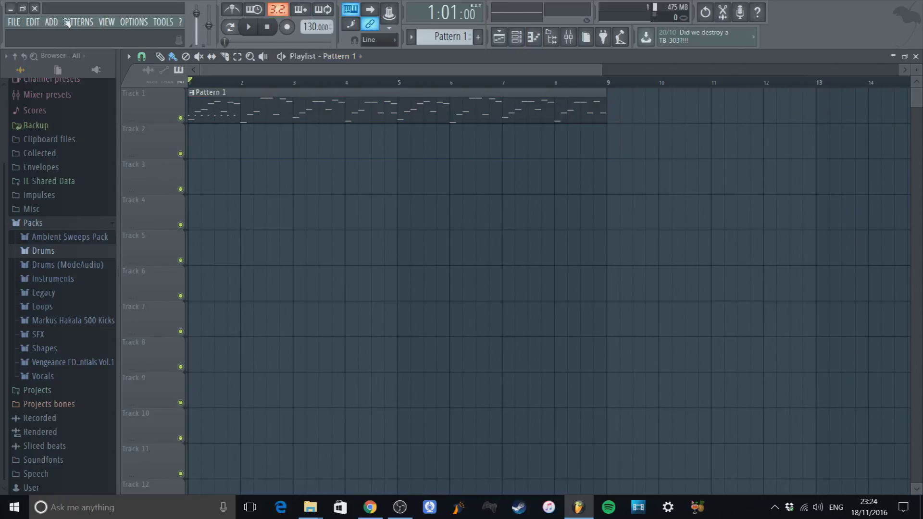
Try a lower master volume, and reset the master volume and master pitch to their defaults.
{"action": "left_click", "coordinate": [51, 22]}
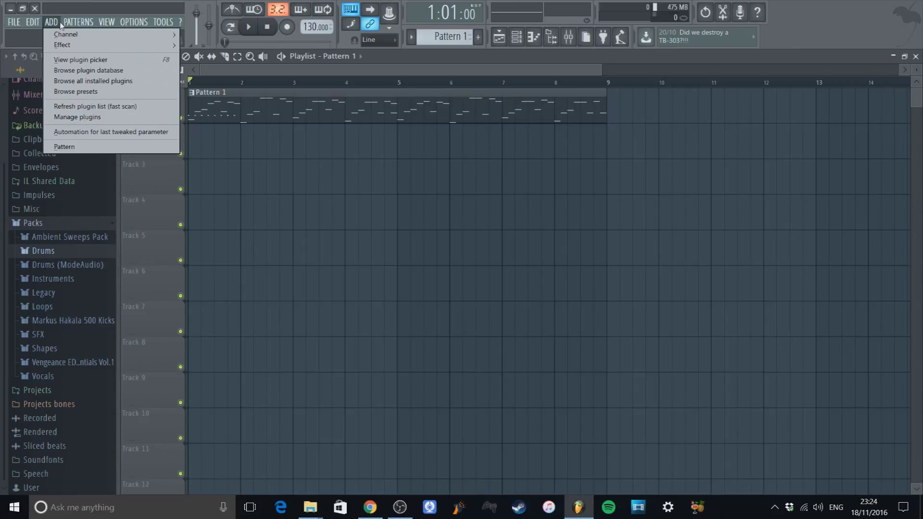
{"action": "left_click", "coordinate": [71, 24]}
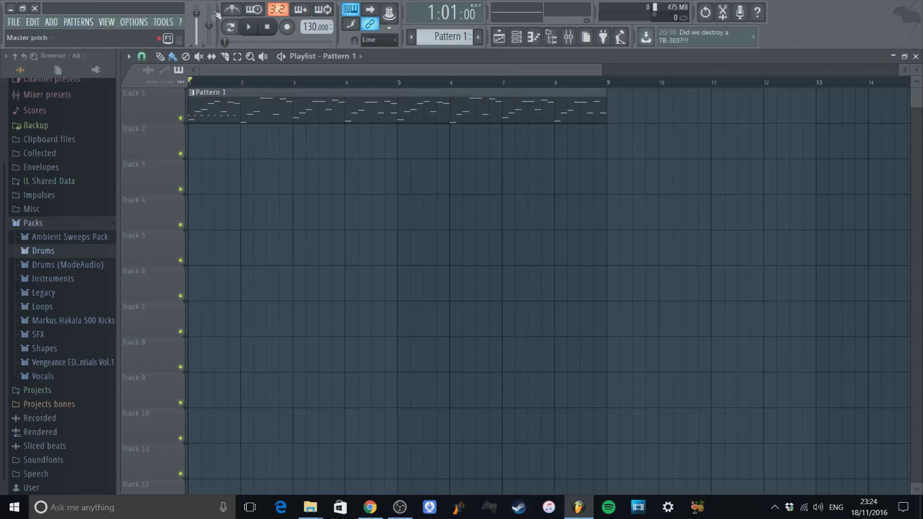
{"action": "left_click_drag", "start_coordinate": [197, 21], "coordinate": [197, 23]}
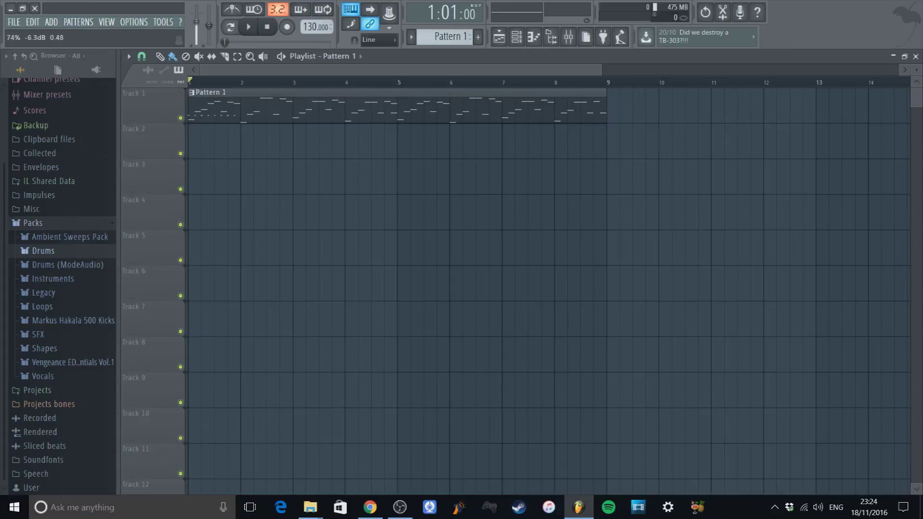
{"action": "right_click", "coordinate": [197, 25]}
{"action": "left_click", "coordinate": [209, 30]}
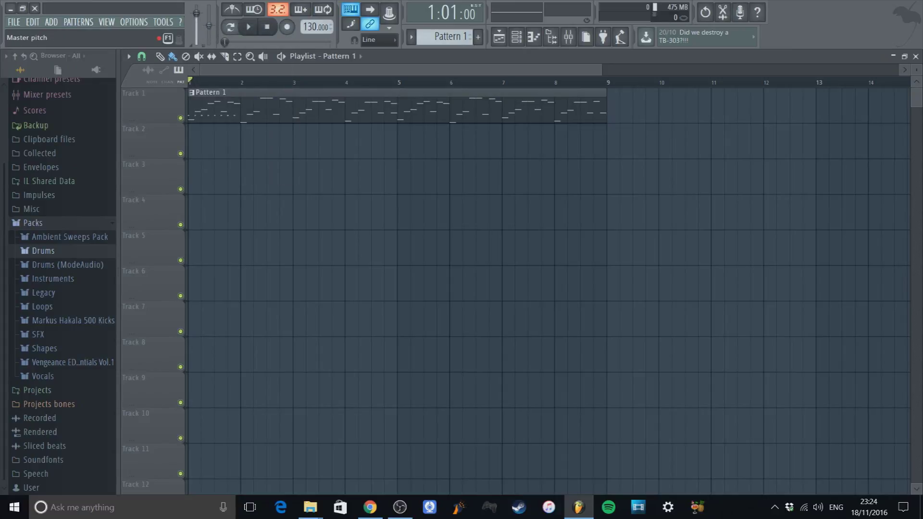
{"action": "right_click", "coordinate": [211, 25]}
{"action": "left_click", "coordinate": [218, 34]}
Paint Pattern 1 clips across the empty playlist tracks with the Paint tool, and delete them again.
{"action": "left_click", "coordinate": [172, 57]}
{"action": "left_click_drag", "start_coordinate": [198, 145], "coordinate": [723, 150]}
{"action": "mouse_move", "coordinate": [629, 256]}
{"action": "left_mouse_down"}
{"action": "mouse_move", "coordinate": [212, 287]}
{"action": "mouse_move", "coordinate": [607, 491]}
{"action": "left_mouse_up"}
{"action": "left_click_drag", "start_coordinate": [744, 305], "coordinate": [476, 307]}
{"action": "right_click", "coordinate": [820, 307]}
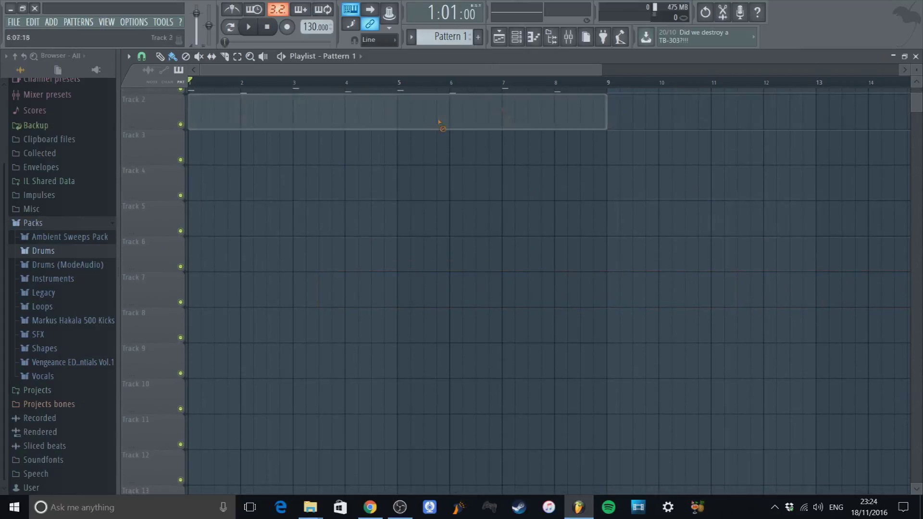
{"action": "scroll", "coordinate": [353, 132], "scroll_direction": "up", "scroll_amount": 1}
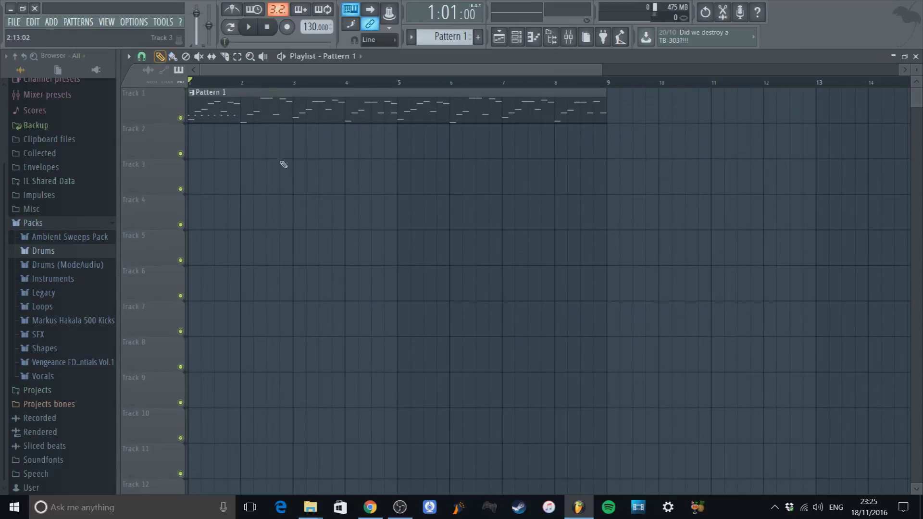
Place and move a Pattern 1 clip on Track 3 with the Draw tool, and delete it along with the Track 1 clip.
{"action": "mouse_move", "coordinate": [198, 191]}
{"action": "left_mouse_down"}
{"action": "mouse_move", "coordinate": [565, 208]}
{"action": "mouse_move", "coordinate": [167, 181]}
{"action": "mouse_move", "coordinate": [403, 205]}
{"action": "mouse_move", "coordinate": [251, 189]}
{"action": "mouse_move", "coordinate": [404, 193]}
{"action": "mouse_move", "coordinate": [310, 190]}
{"action": "mouse_move", "coordinate": [432, 174]}
{"action": "left_mouse_up"}
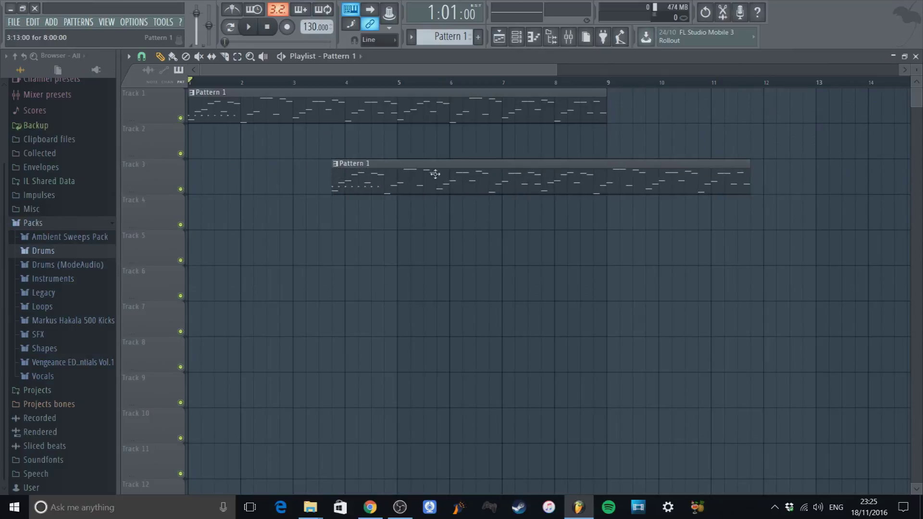
{"action": "right_click", "coordinate": [618, 176]}
{"action": "right_click", "coordinate": [320, 103]}
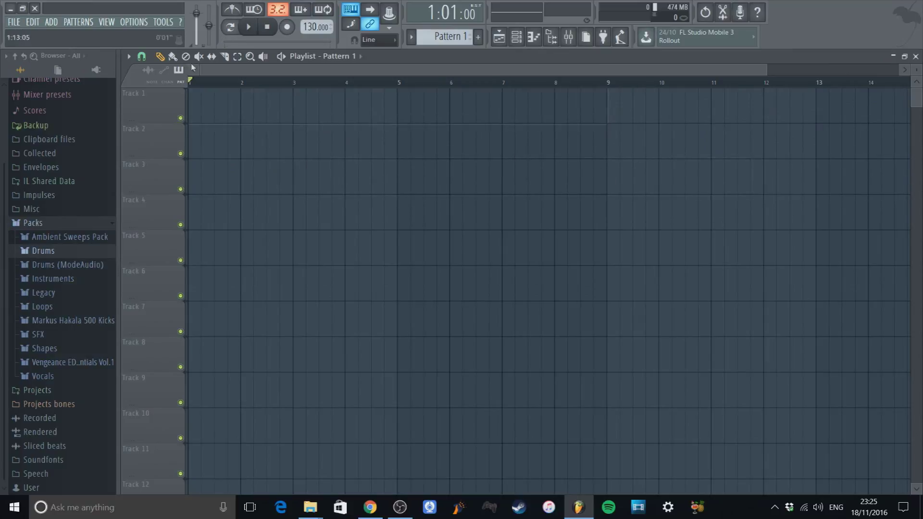
Paint Pattern 1 at bar 1 of Track 1, remove it with the Delete tool, and paint it there again.
{"action": "left_click", "coordinate": [185, 57]}
{"action": "left_click", "coordinate": [172, 57]}
{"action": "left_click", "coordinate": [208, 103]}
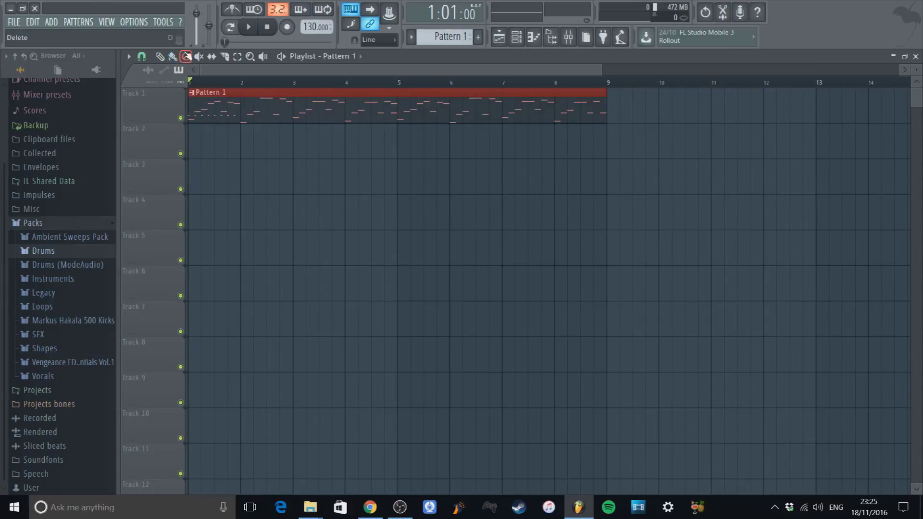
{"action": "left_click", "coordinate": [212, 107]}
{"action": "left_click", "coordinate": [173, 57]}
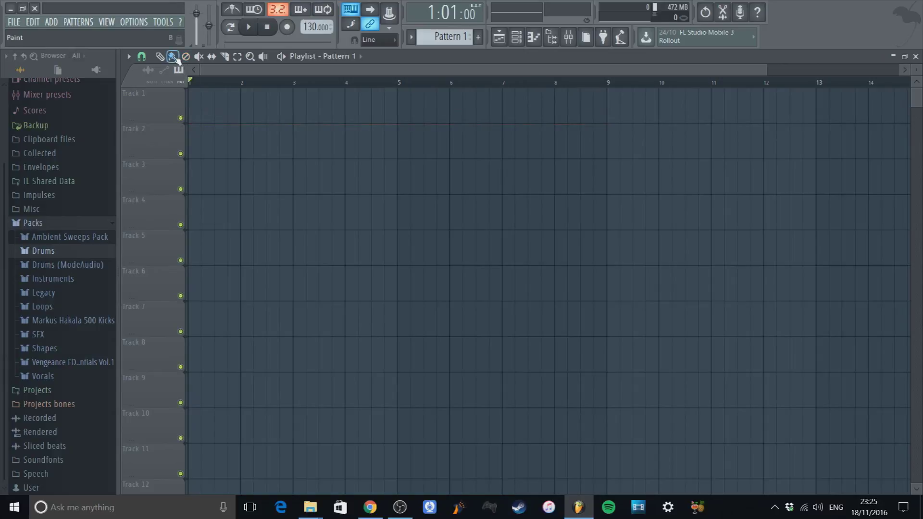
{"action": "left_click", "coordinate": [196, 97]}
Slice the Track 1 clip into five pieces with the Slice tool, cutting at bar 2 and three times between bars 4 and 8.
{"action": "left_click", "coordinate": [198, 57]}
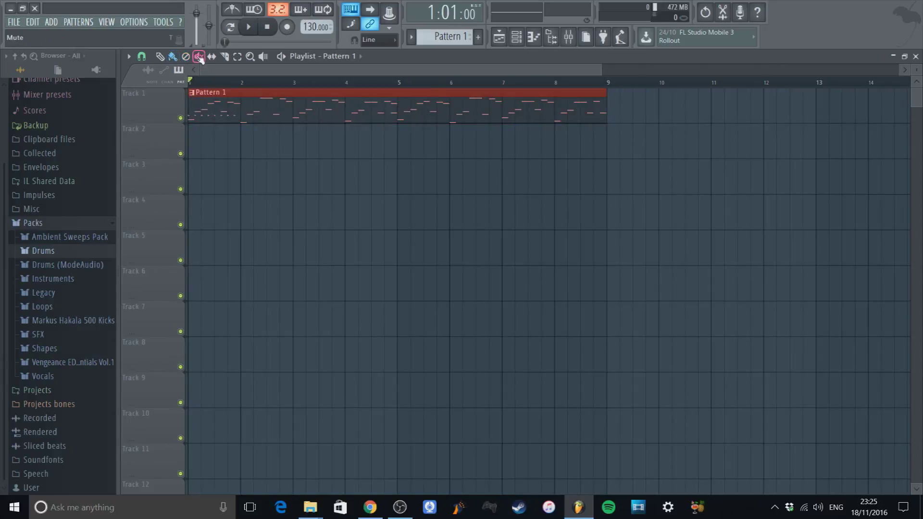
{"action": "left_click", "coordinate": [211, 56]}
{"action": "left_click_drag", "start_coordinate": [250, 143], "coordinate": [257, 92]}
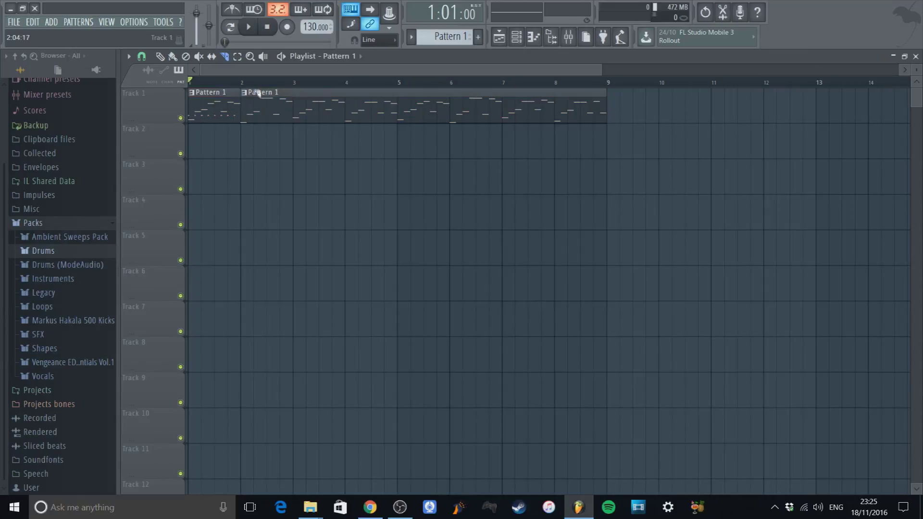
{"action": "left_click_drag", "start_coordinate": [322, 161], "coordinate": [394, 92]}
{"action": "left_click_drag", "start_coordinate": [337, 139], "coordinate": [522, 88]}
{"action": "left_click_drag", "start_coordinate": [410, 151], "coordinate": [578, 107]}
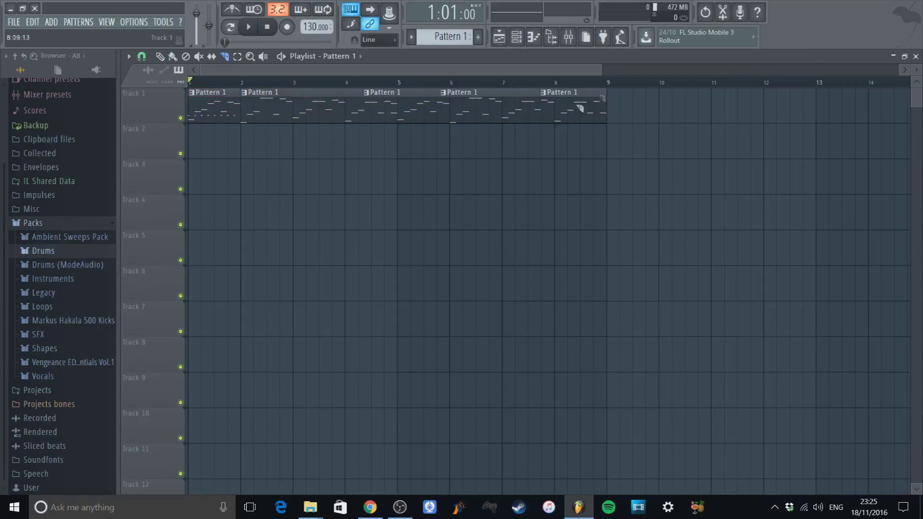
Move the second slice to Track 2, the third to just after bar 5 on Track 1, and the fourth to Track 4 near bar 8.
{"action": "left_click", "coordinate": [160, 57]}
{"action": "left_click_drag", "start_coordinate": [285, 99], "coordinate": [285, 135]}
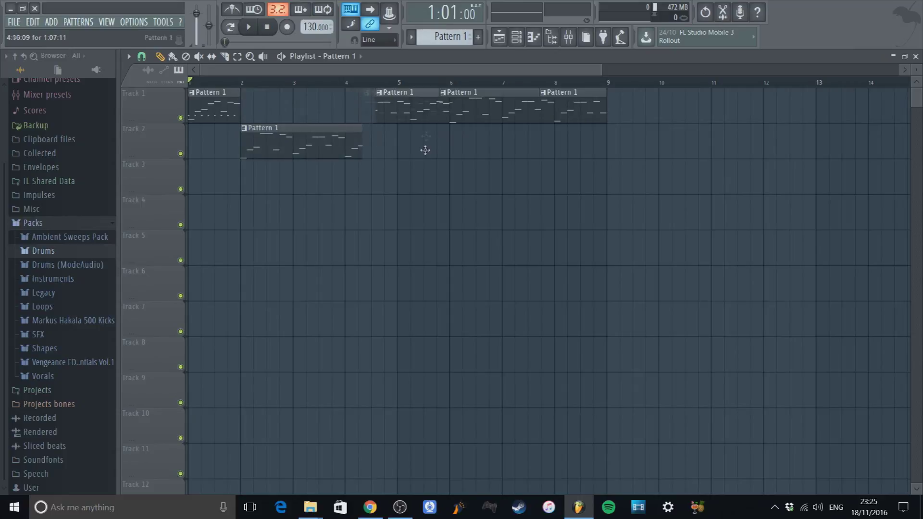
{"action": "left_click_drag", "start_coordinate": [426, 136], "coordinate": [431, 138]}
{"action": "left_click_drag", "start_coordinate": [495, 108], "coordinate": [594, 219]}
{"action": "left_click_drag", "start_coordinate": [412, 135], "coordinate": [440, 93]}
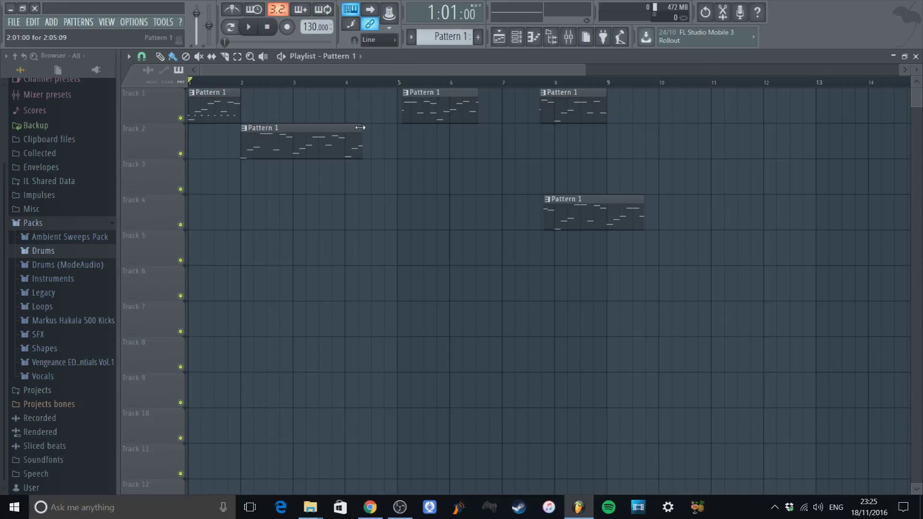
Slice off the end of the Track 2 clip just before bar 4 and remove the cut piece with the Delete tool.
{"action": "left_click", "coordinate": [225, 56]}
{"action": "left_click_drag", "start_coordinate": [346, 116], "coordinate": [330, 176]}
{"action": "left_click", "coordinate": [186, 56]}
{"action": "left_click", "coordinate": [350, 142]}
{"action": "left_click", "coordinate": [173, 56]}
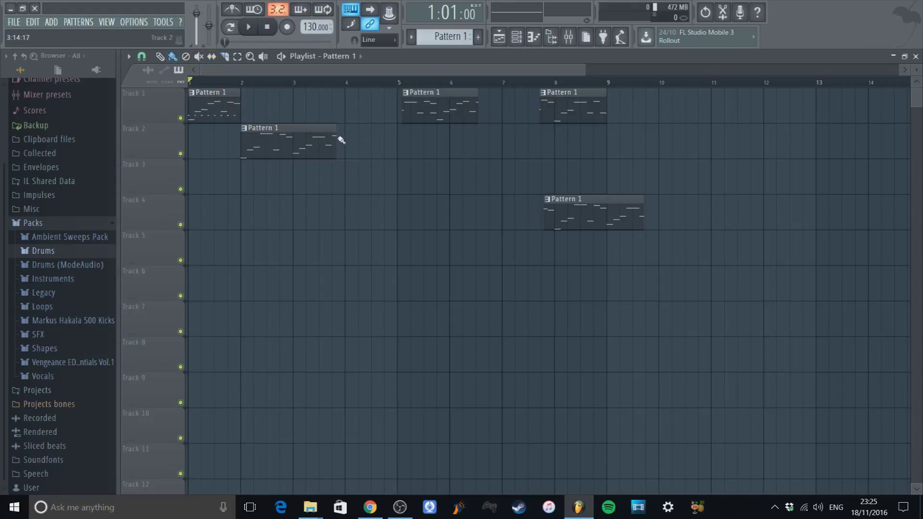
Shorten the Track 2 clip to a thin sliver just after bar 2, playing the song while resizing it.
{"action": "left_click_drag", "start_coordinate": [333, 131], "coordinate": [284, 131]}
{"action": "left_click", "coordinate": [249, 27]}
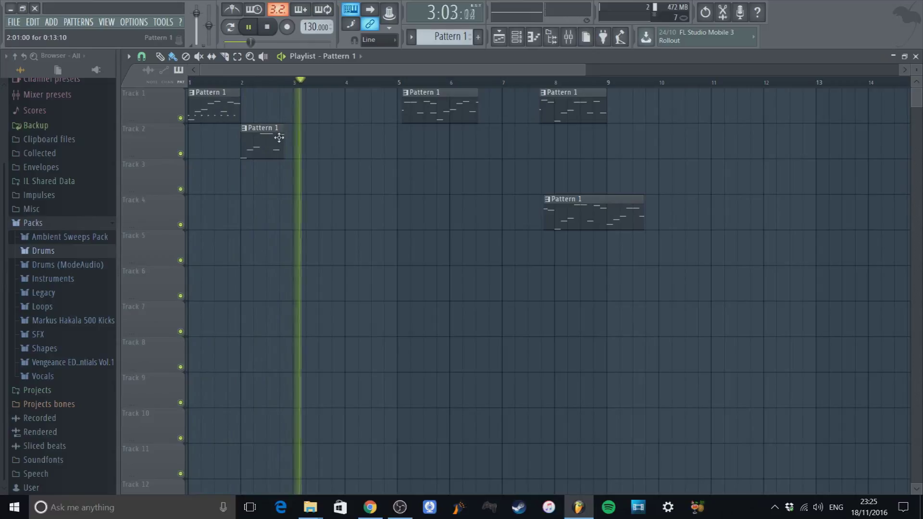
{"action": "left_click_drag", "start_coordinate": [284, 152], "coordinate": [259, 140]}
{"action": "key", "text": "space"}
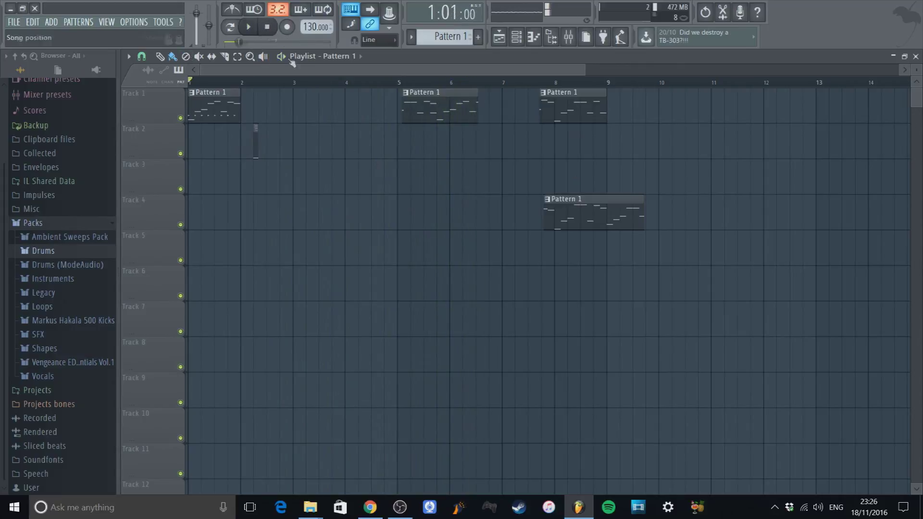
Select all playlist clips with the Select tool, and clear the selection.
{"action": "left_click", "coordinate": [238, 57]}
{"action": "left_click_drag", "start_coordinate": [806, 299], "coordinate": [215, 107]}
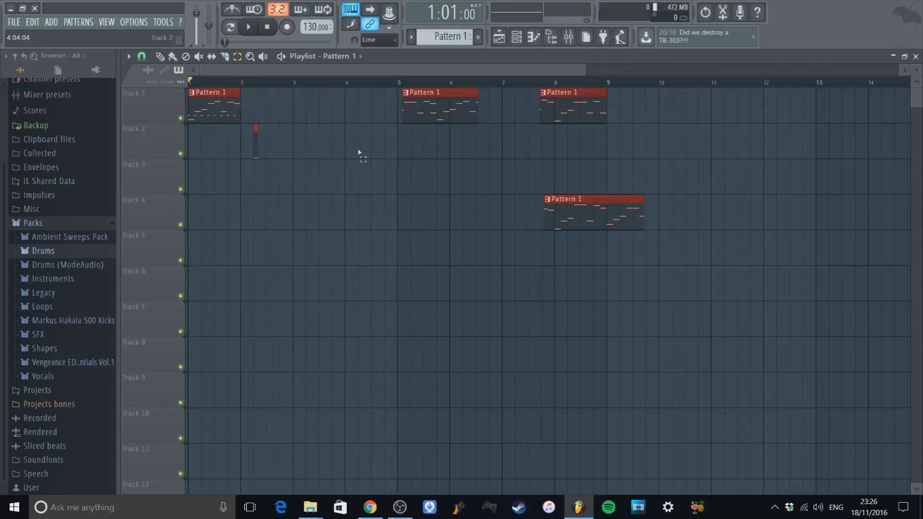
{"action": "left_click_drag", "start_coordinate": [354, 193], "coordinate": [746, 240]}
{"action": "left_click", "coordinate": [574, 184]}
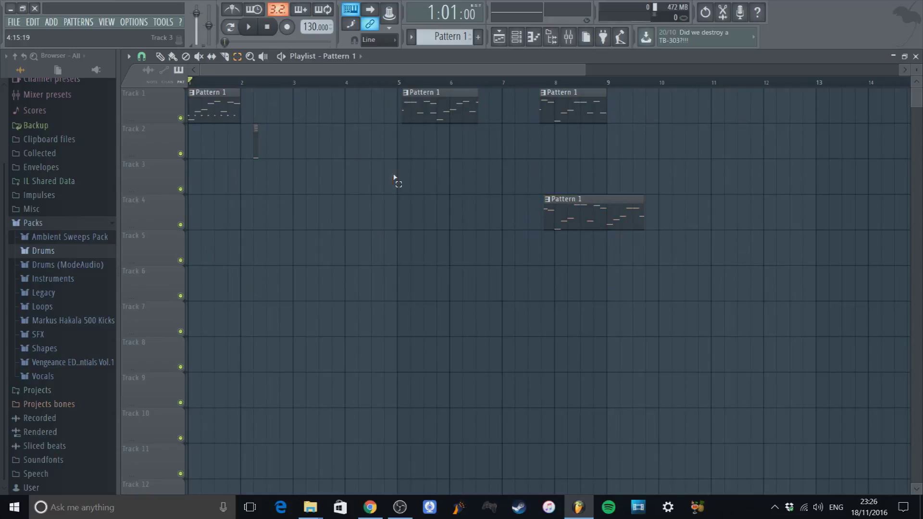
Switch to Pattern 4 and fill FL Keys steps 3 to 13 in the channel rack.
{"action": "left_click", "coordinate": [173, 57]}
{"action": "left_click", "coordinate": [358, 57]}
{"action": "left_click_drag", "start_coordinate": [469, 39], "coordinate": [469, 31]}
{"action": "left_click", "coordinate": [516, 39]}
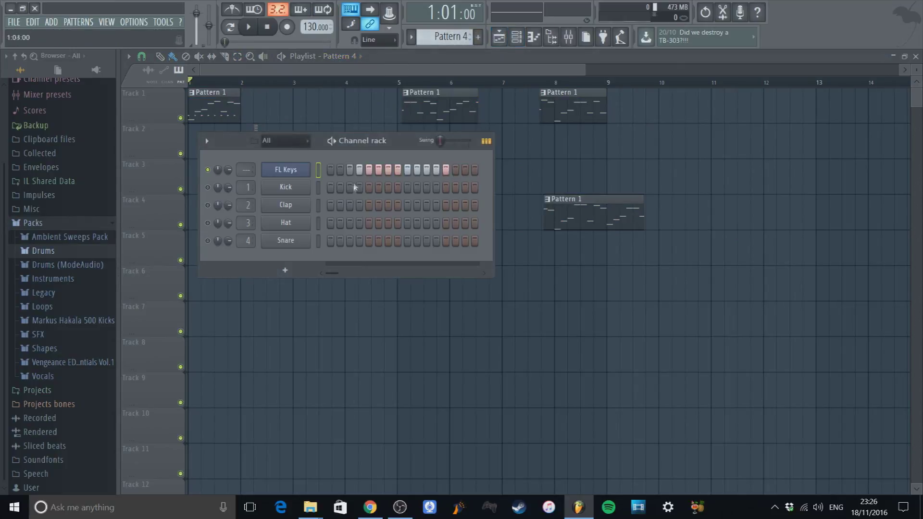
Choose Pattern 1 as the playlist clip source and place it on Track 3 just after bar 3.
{"action": "left_click", "coordinate": [360, 57]}
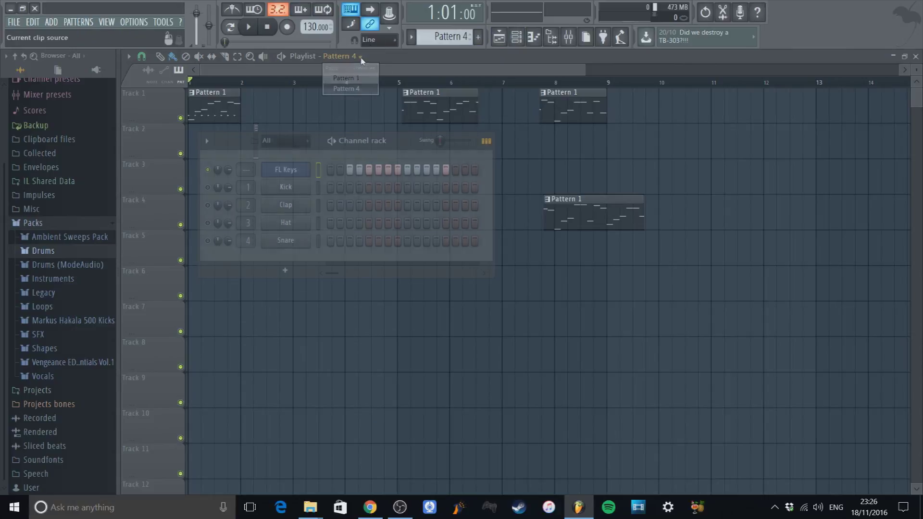
{"action": "left_click", "coordinate": [346, 78]}
{"action": "left_click", "coordinate": [317, 180]}
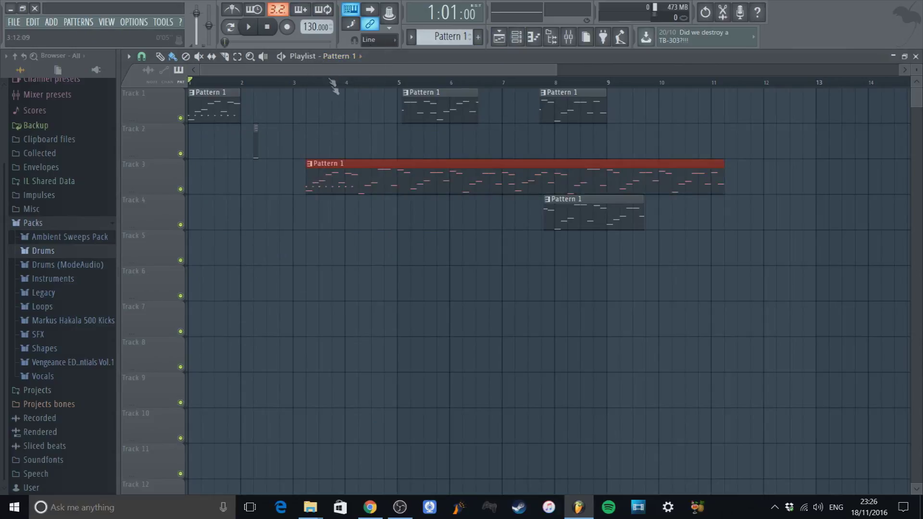
Choose Pattern 4 as the clip source and paint four consecutive clips on Track 5, starting midway through bar 3.
{"action": "left_click", "coordinate": [337, 56]}
{"action": "left_click", "coordinate": [339, 89]}
{"action": "left_click", "coordinate": [332, 247]}
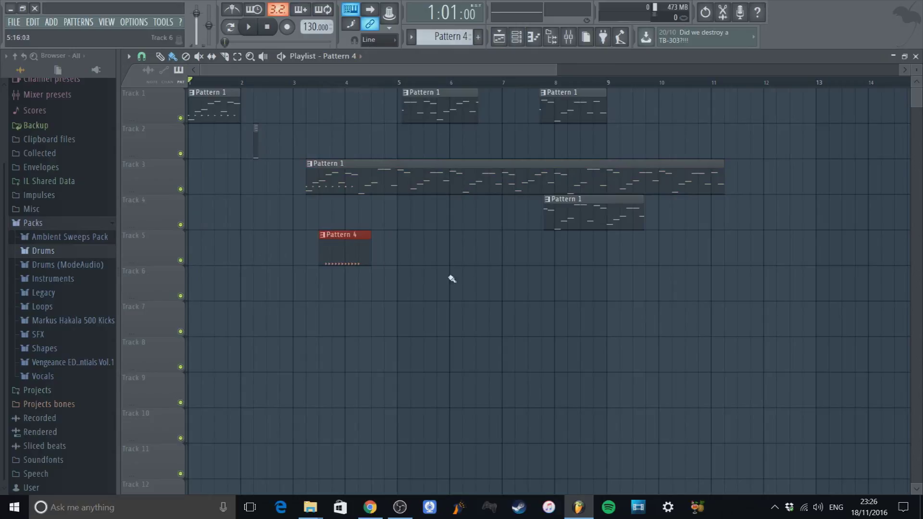
{"action": "mouse_move", "coordinate": [385, 248]}
{"action": "left_mouse_down"}
{"action": "mouse_move", "coordinate": [402, 261]}
{"action": "mouse_move", "coordinate": [500, 248]}
{"action": "left_mouse_up"}
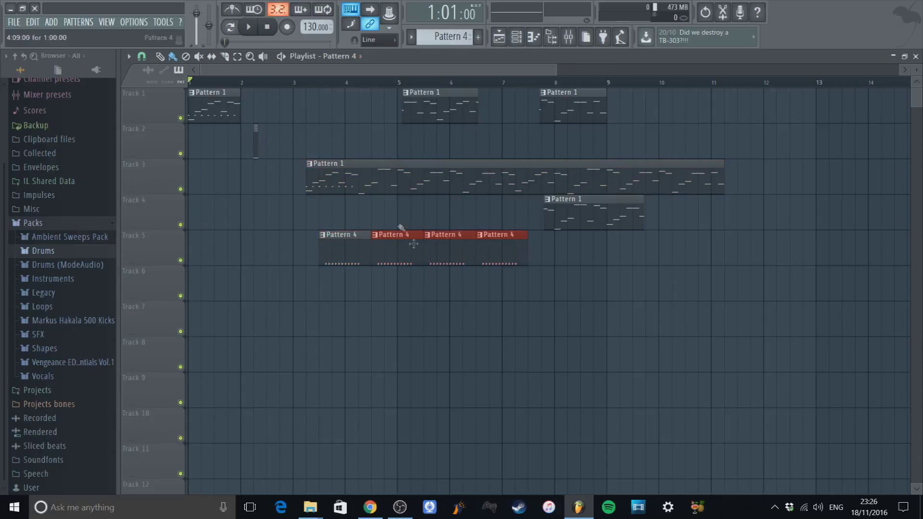
Collapse the Packs folder in the browser.
{"action": "left_click", "coordinate": [91, 224]}
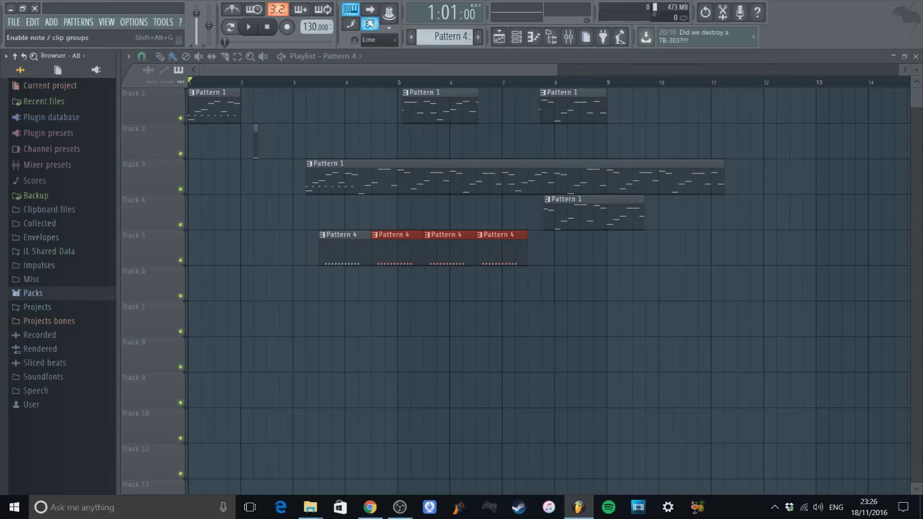
Open the mixer and show the Fruity Reeverb 2 effect loaded on Insert 1.
{"action": "left_click", "coordinate": [376, 41]}
{"action": "left_click", "coordinate": [375, 52]}
{"action": "left_click", "coordinate": [568, 36]}
{"action": "left_click", "coordinate": [827, 116]}
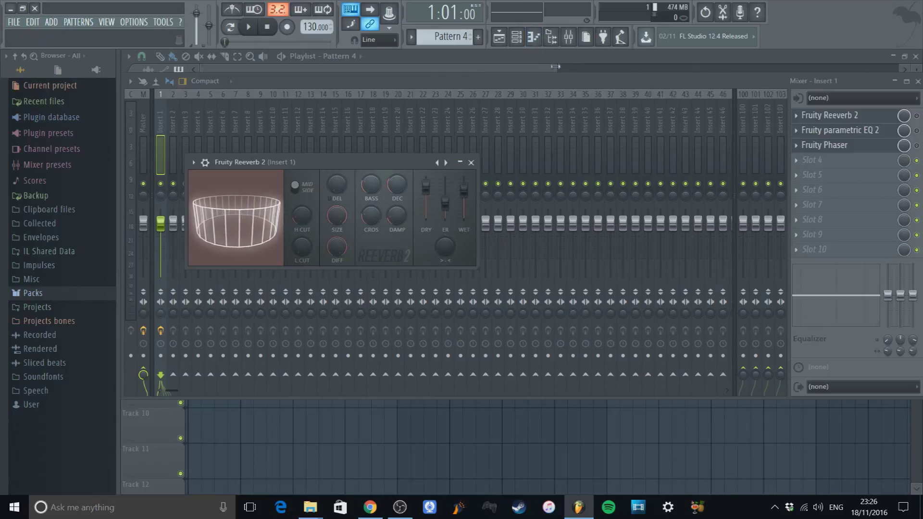
Bring up the channel rack and toggle its step sequencer grid to the note graph view and back.
{"action": "left_click", "coordinate": [529, 41]}
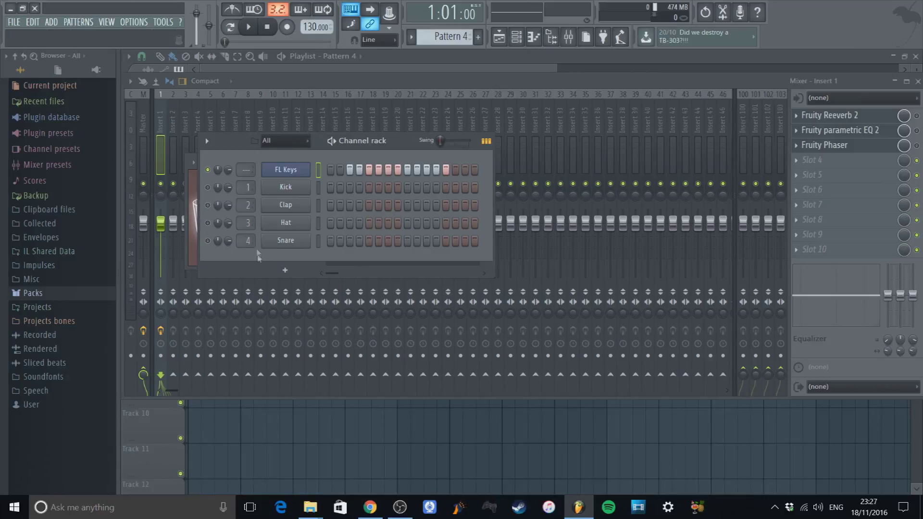
{"action": "left_click_drag", "start_coordinate": [440, 140], "coordinate": [440, 140]}
{"action": "left_click", "coordinate": [486, 141]}
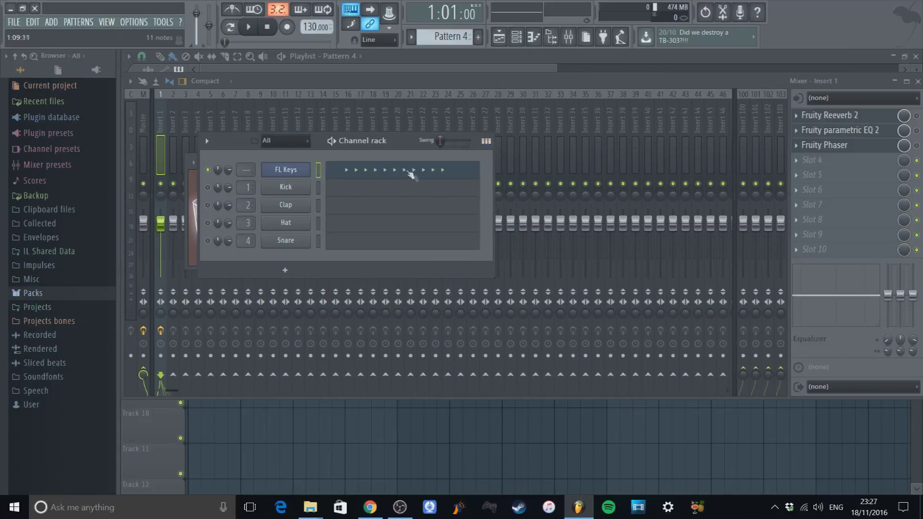
{"action": "left_click", "coordinate": [486, 141]}
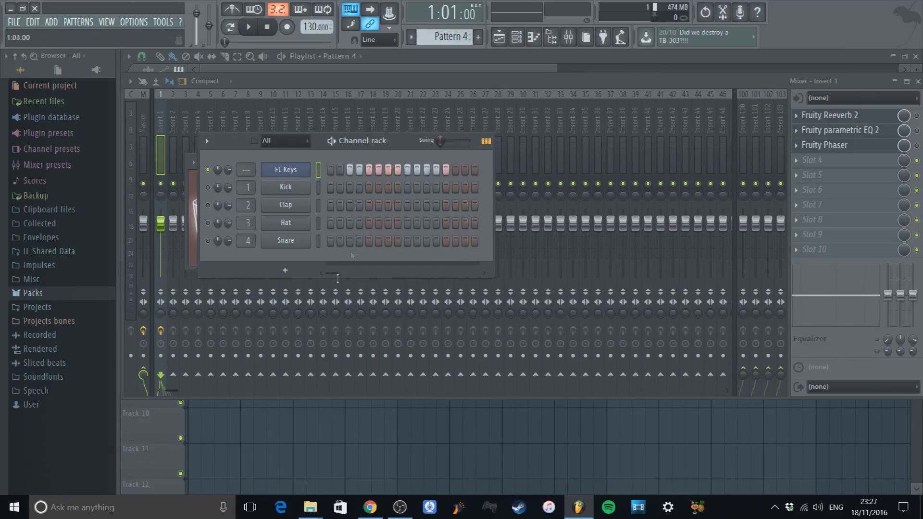
Add a Harmless synthesizer channel to the channel rack.
{"action": "left_click", "coordinate": [208, 141]}
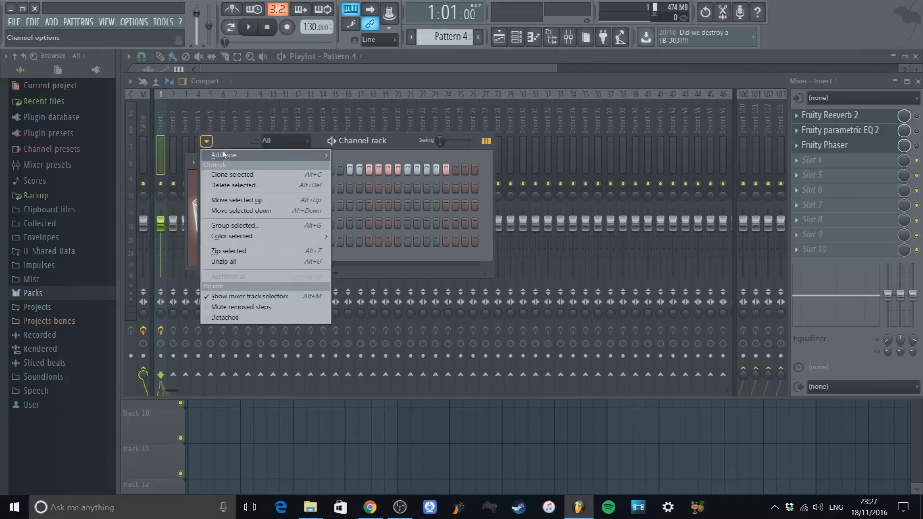
{"action": "mouse_move", "coordinate": [316, 154]}
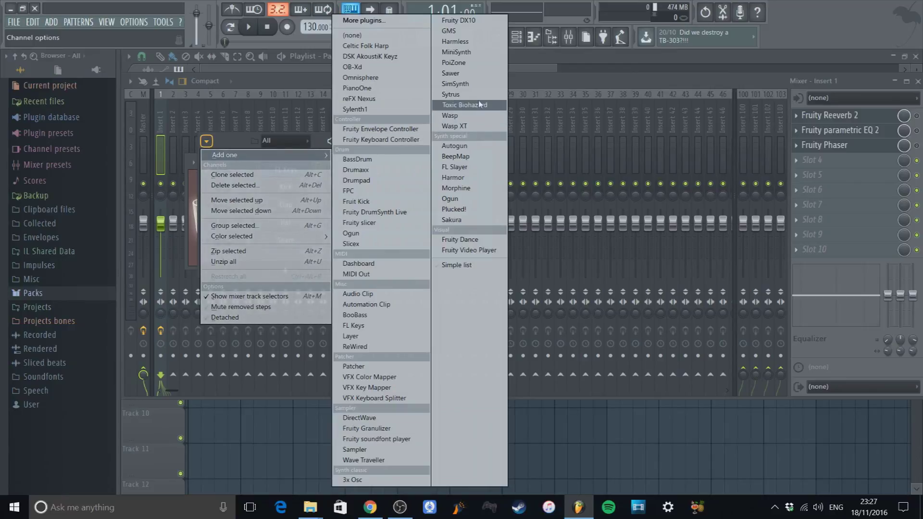
{"action": "left_click", "coordinate": [459, 42]}
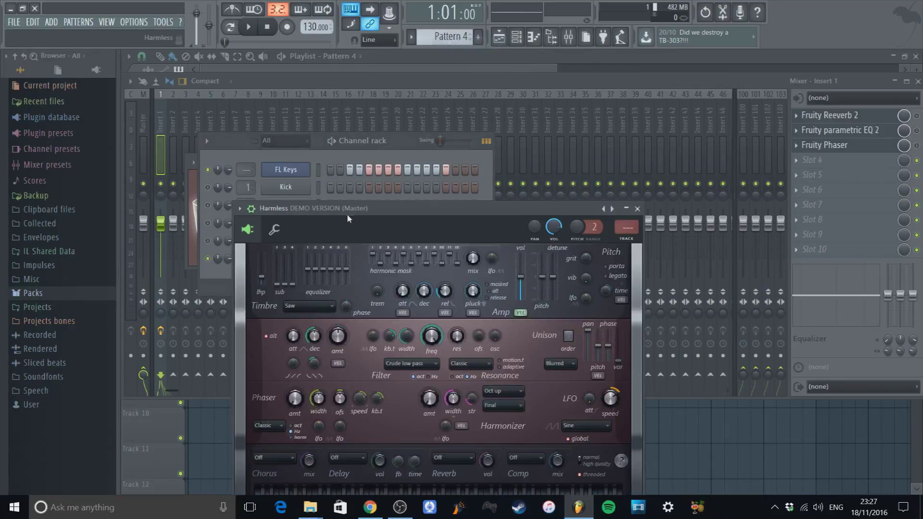
Select the FL Keys, Clap and Snare channels together and run Group selected on them.
{"action": "left_click", "coordinate": [206, 141]}
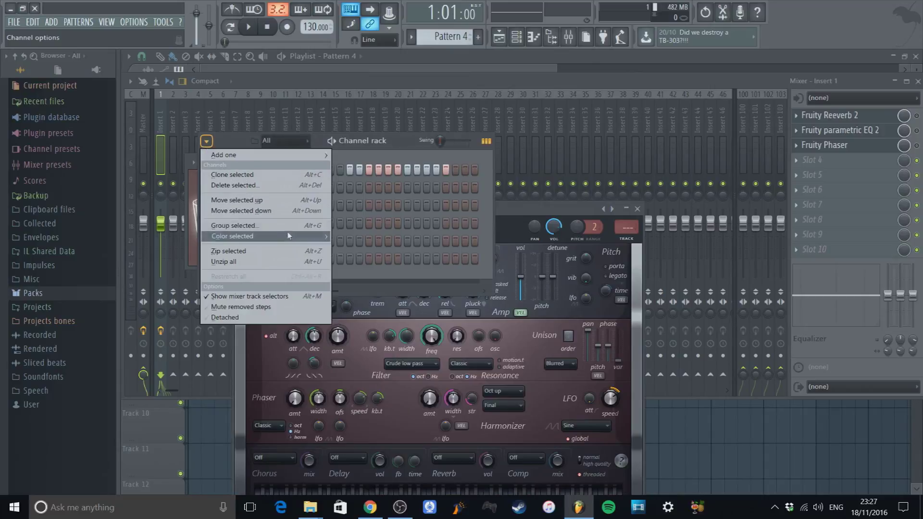
{"action": "left_click", "coordinate": [371, 155]}
{"action": "left_click", "coordinate": [318, 171]}
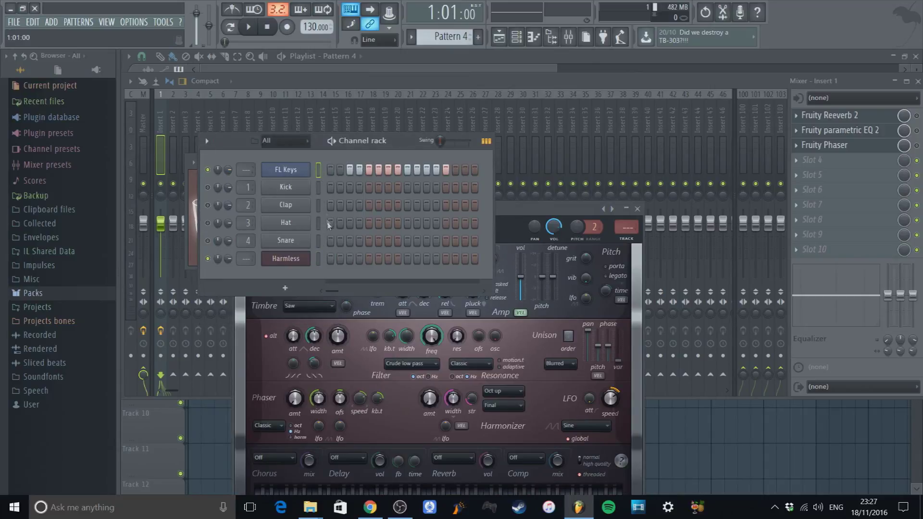
{"action": "left_click", "coordinate": [318, 206], "text": "ctrl"}
{"action": "left_click", "coordinate": [207, 141]}
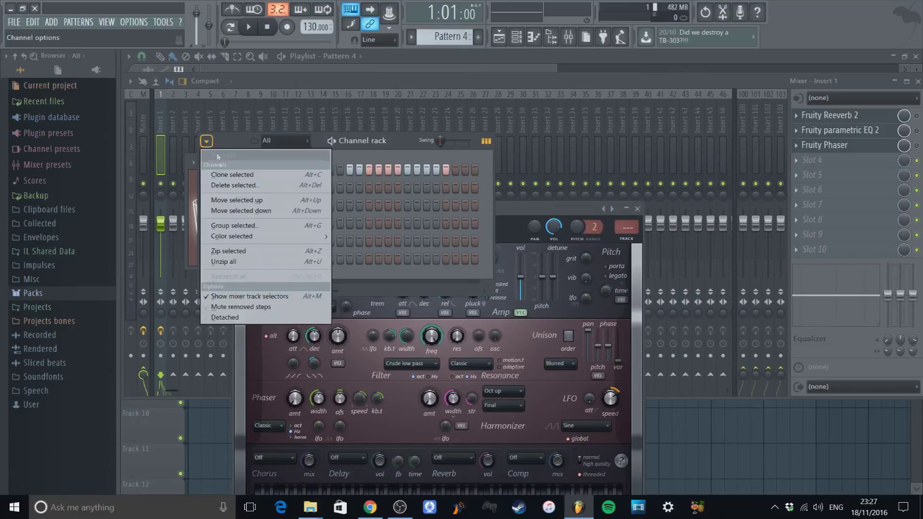
{"action": "left_click", "coordinate": [240, 225]}
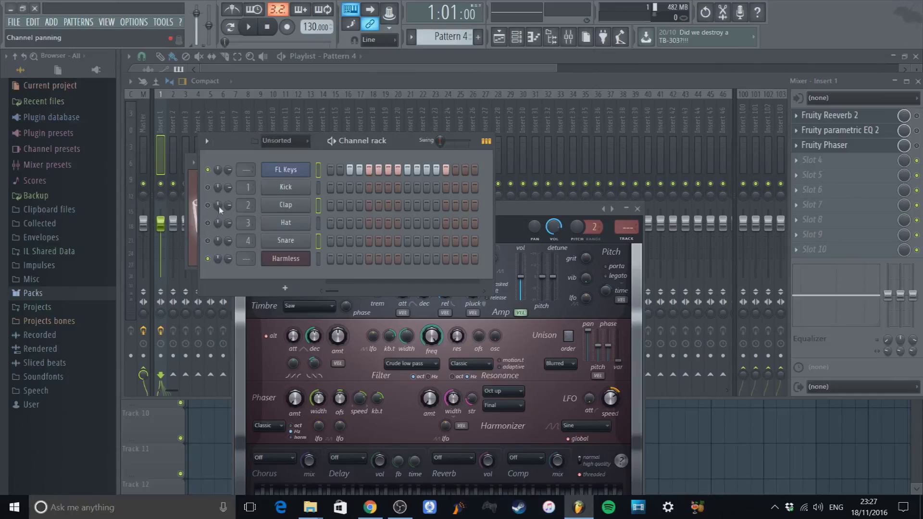
View the Kick channel's sampler settings and close them again.
{"action": "left_click", "coordinate": [302, 191]}
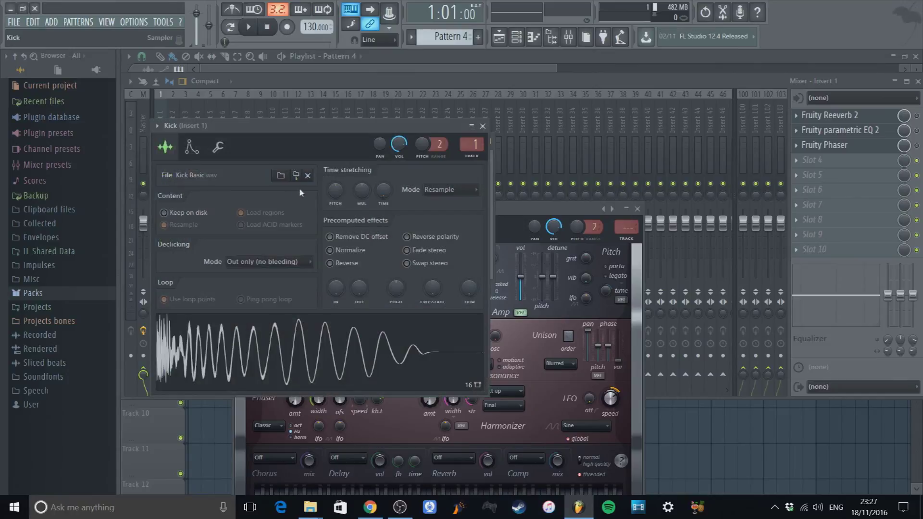
{"action": "left_click", "coordinate": [482, 126]}
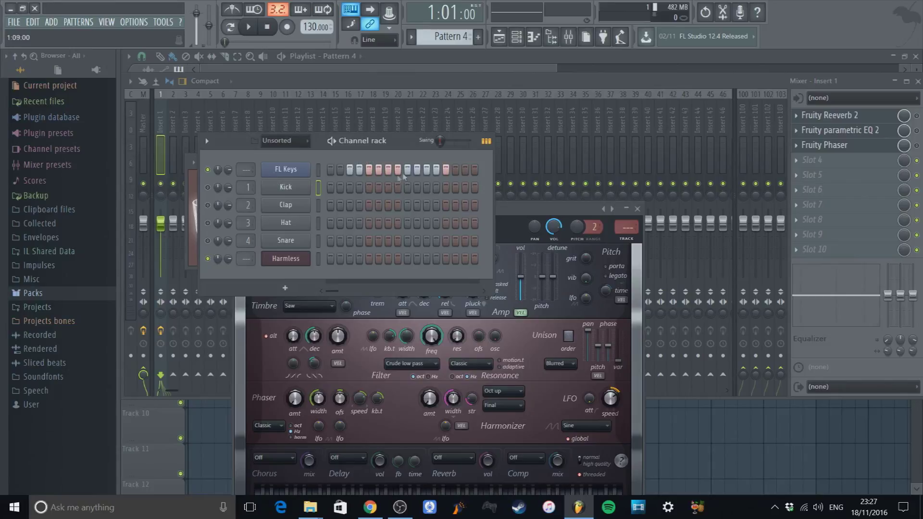
Move the channel rack upward and shift the Harmless plugin window aside so both can be reached.
{"action": "left_click_drag", "start_coordinate": [238, 150], "coordinate": [235, 97]}
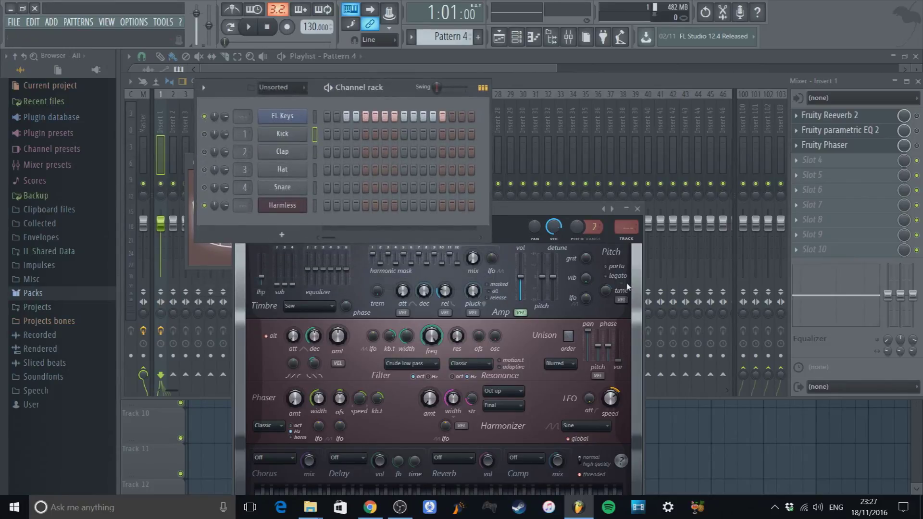
{"action": "left_click", "coordinate": [554, 211]}
{"action": "left_click_drag", "start_coordinate": [407, 216], "coordinate": [557, 152]}
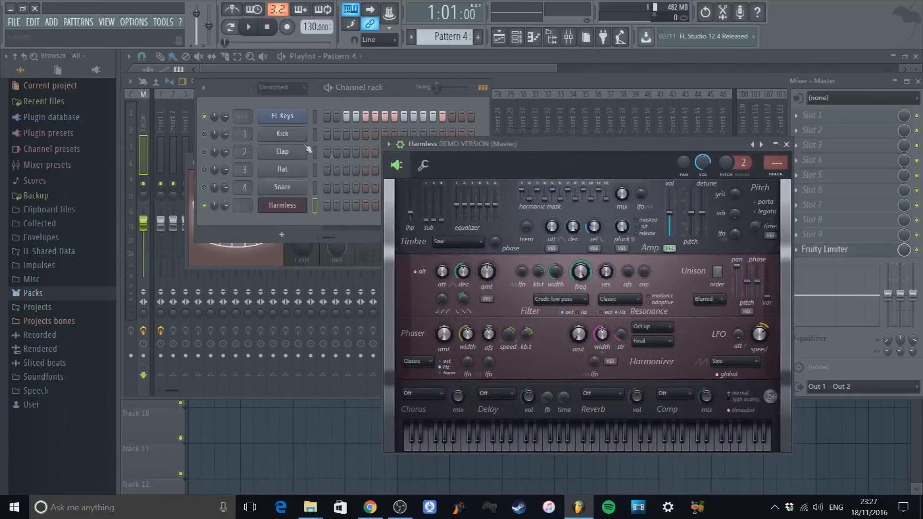
Assign the Harmless channel to a free mixer track.
{"action": "left_click", "coordinate": [248, 206]}
{"action": "scroll", "coordinate": [244, 205], "scroll_direction": "up", "scroll_amount": 5}
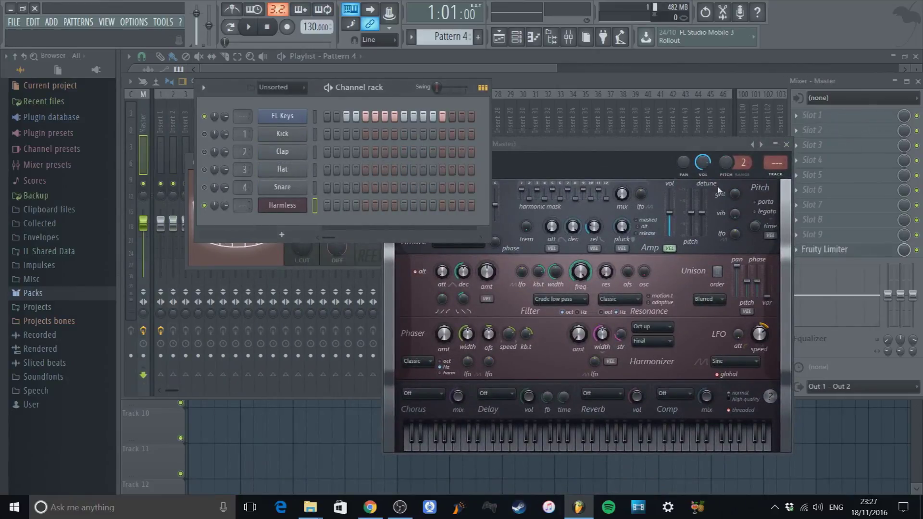
{"action": "scroll", "coordinate": [244, 206], "scroll_direction": "down", "scroll_amount": 5}
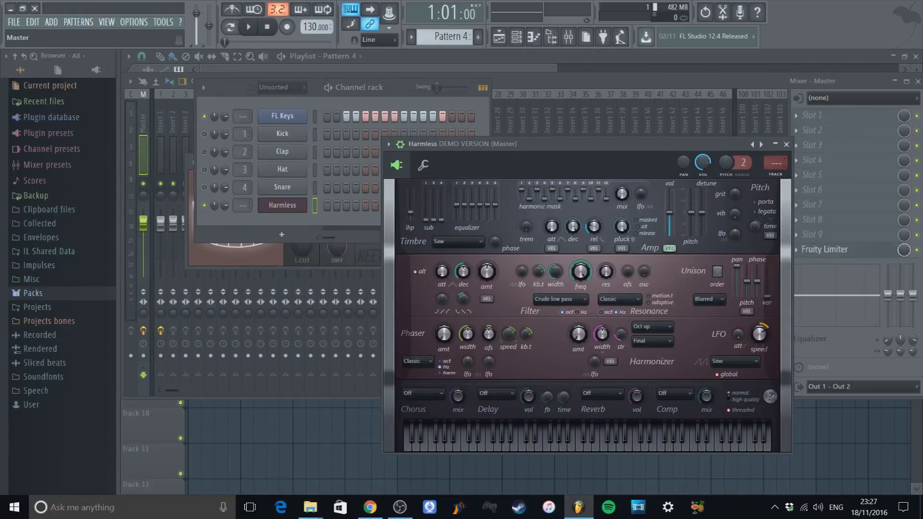
{"action": "left_click", "coordinate": [388, 145]}
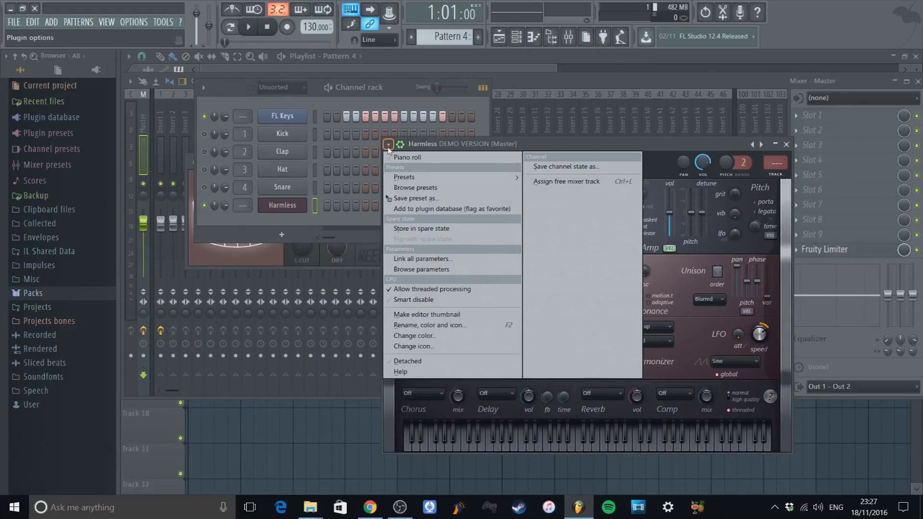
{"action": "left_click", "coordinate": [388, 146]}
{"action": "left_click", "coordinate": [388, 145]}
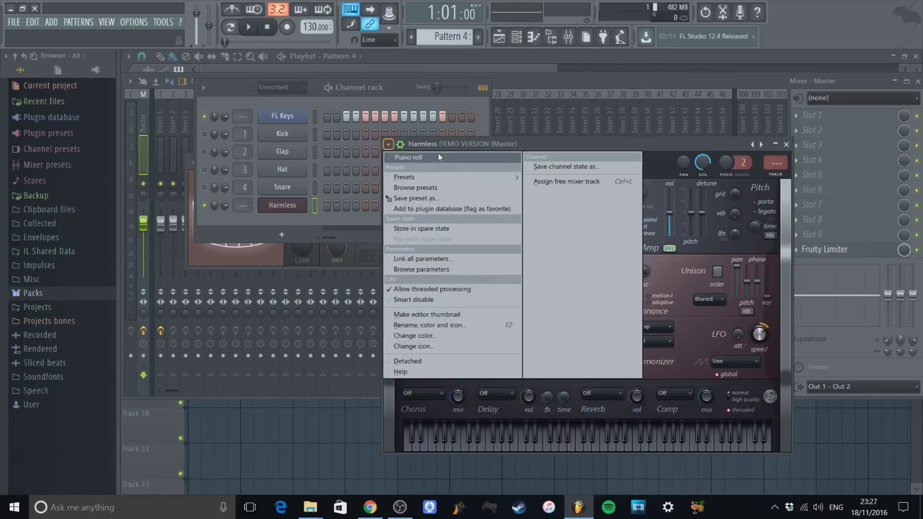
{"action": "left_click", "coordinate": [610, 186]}
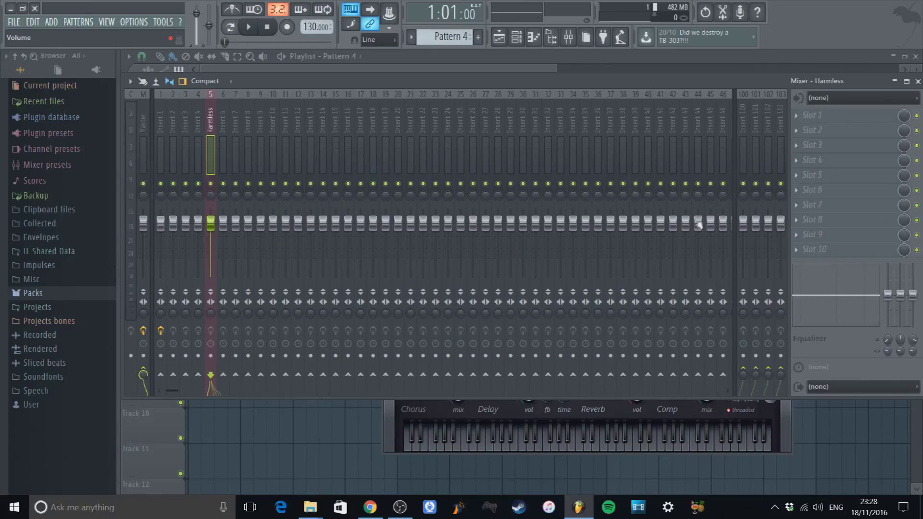
Bring up the channel rack and clear all FL Keys steps in Pattern 4.
{"action": "left_click", "coordinate": [534, 37]}
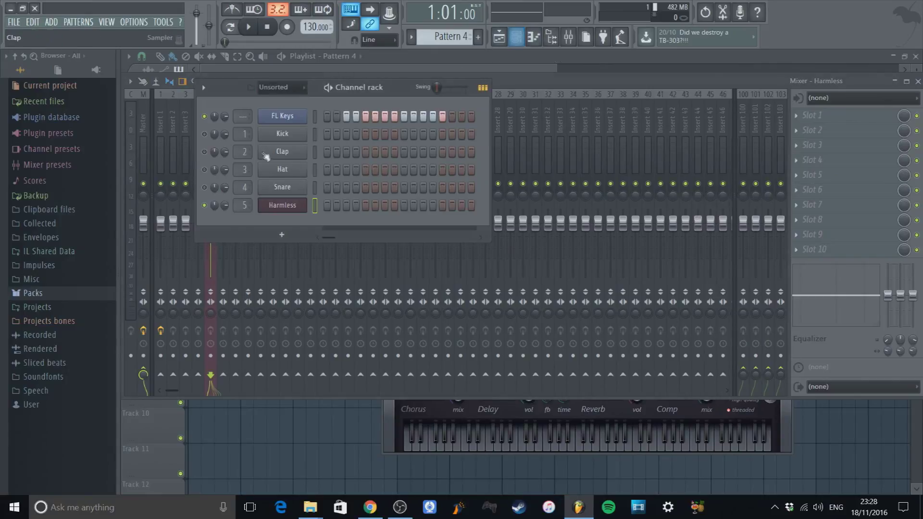
{"action": "left_click_drag", "start_coordinate": [348, 122], "coordinate": [489, 122]}
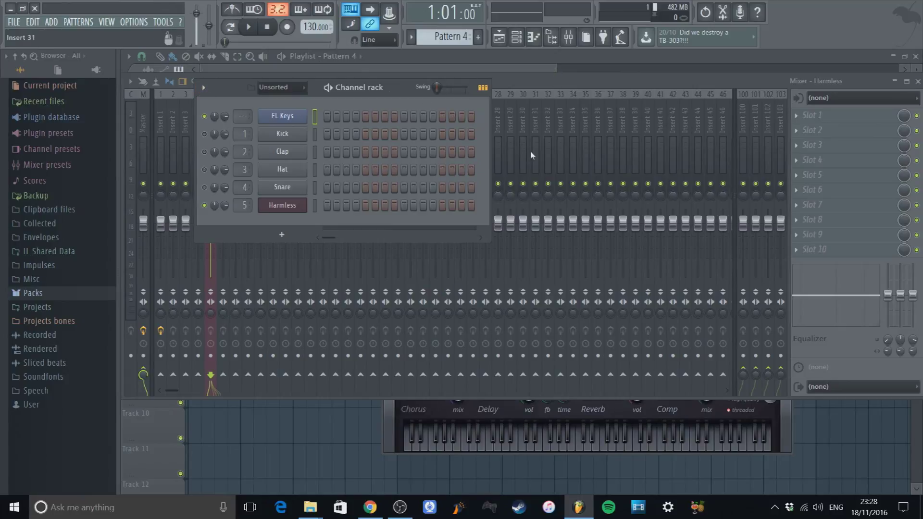
Bring the playlist forward, show the channel rack over it, and move the rack toward the middle of the playlist.
{"action": "left_click", "coordinate": [487, 58]}
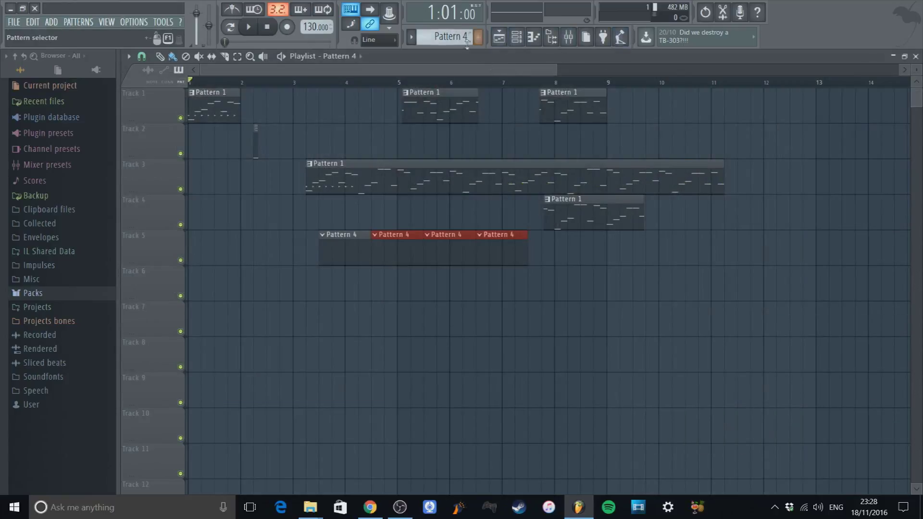
{"action": "left_click", "coordinate": [515, 42]}
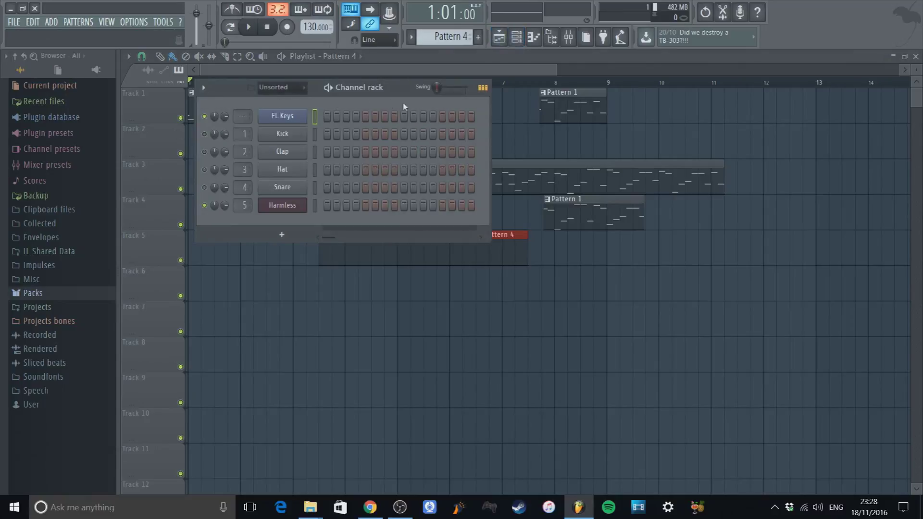
{"action": "left_click_drag", "start_coordinate": [241, 90], "coordinate": [346, 137]}
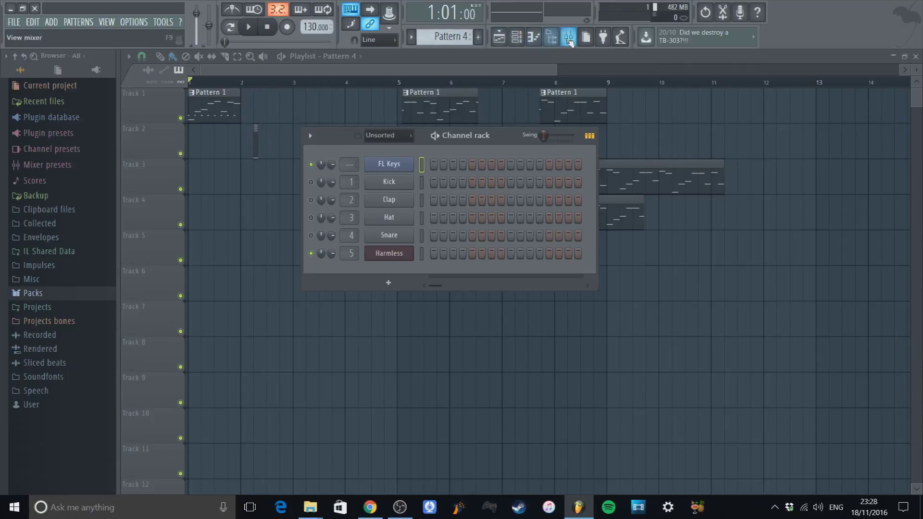
Open the mixer and examine the effects available for the first slot of the Harmless track without loading one.
{"action": "left_click", "coordinate": [568, 37]}
{"action": "left_click", "coordinate": [824, 115]}
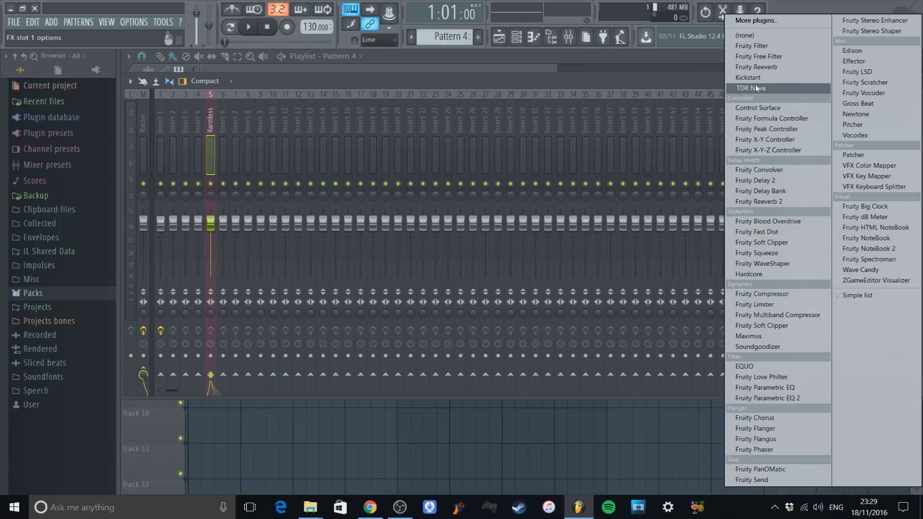
{"action": "left_click", "coordinate": [421, 82]}
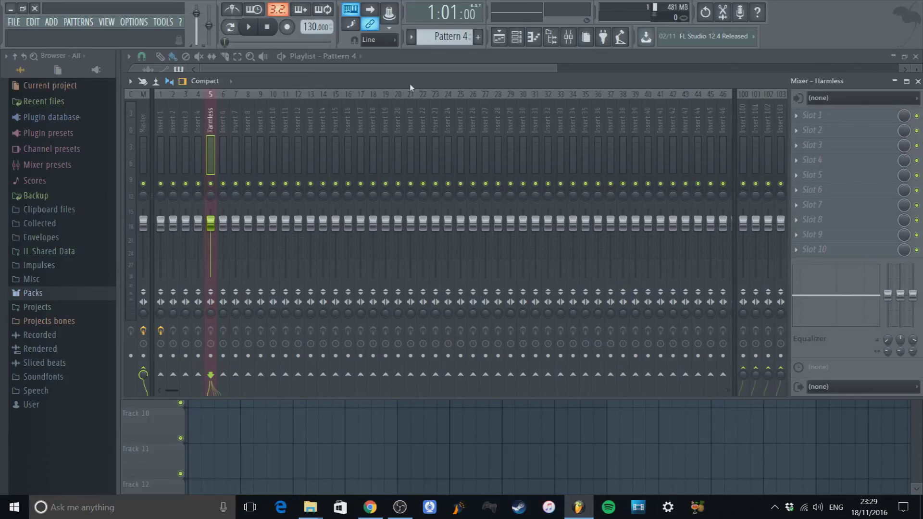
Arrange the mixer lower with the channel rack in front, and switch the song position display to minutes and seconds.
{"action": "left_click_drag", "start_coordinate": [425, 81], "coordinate": [400, 198]}
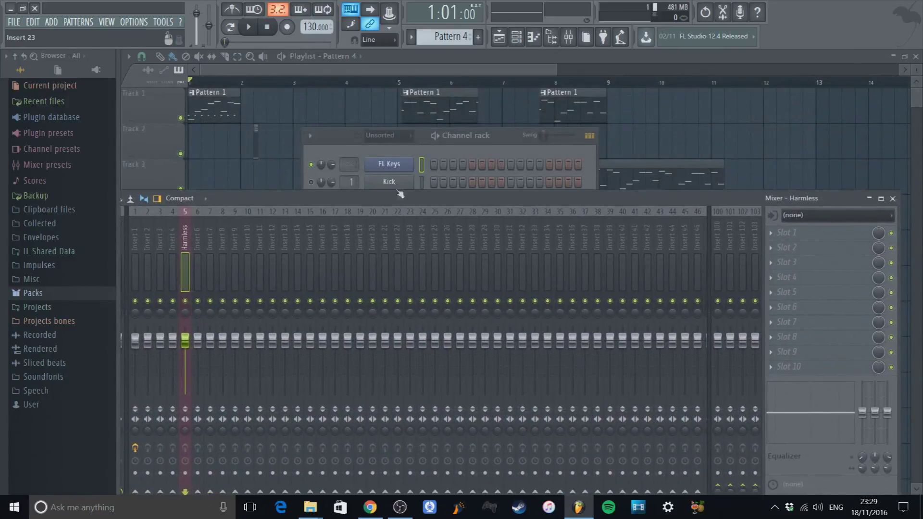
{"action": "left_click", "coordinate": [343, 137]}
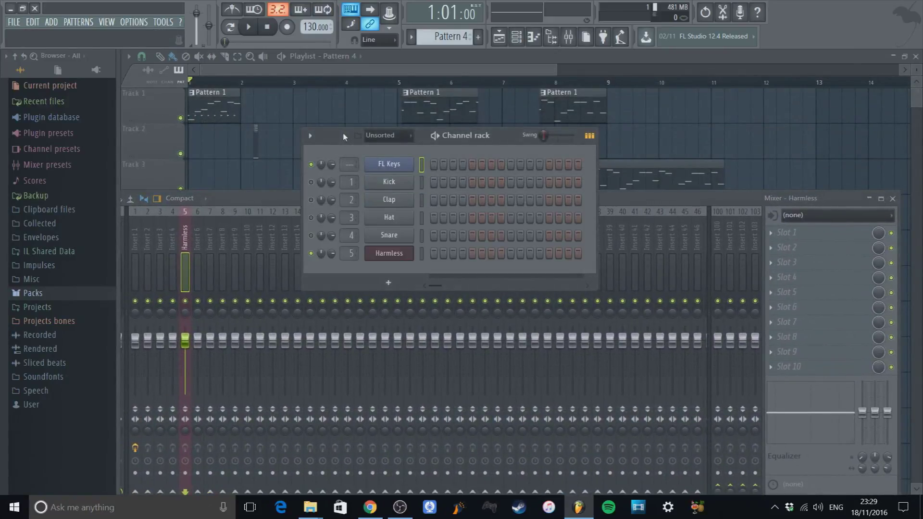
{"action": "left_click", "coordinate": [448, 13]}
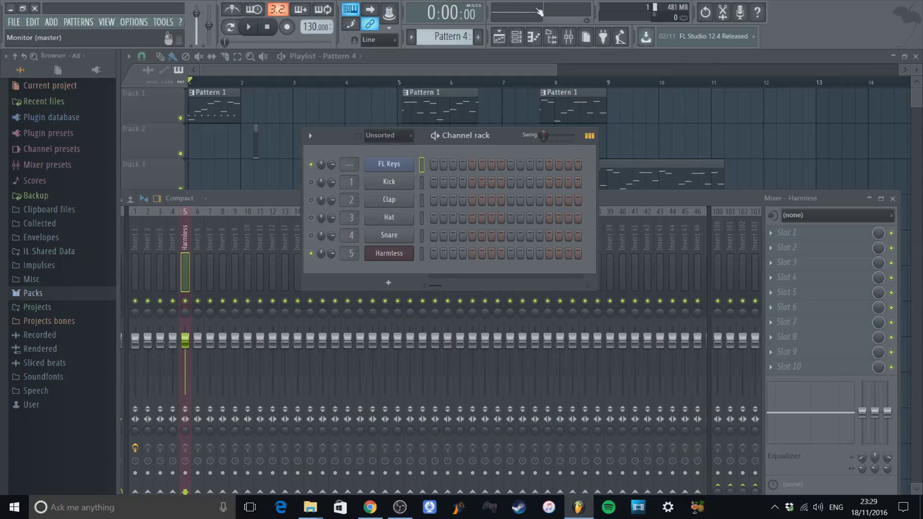